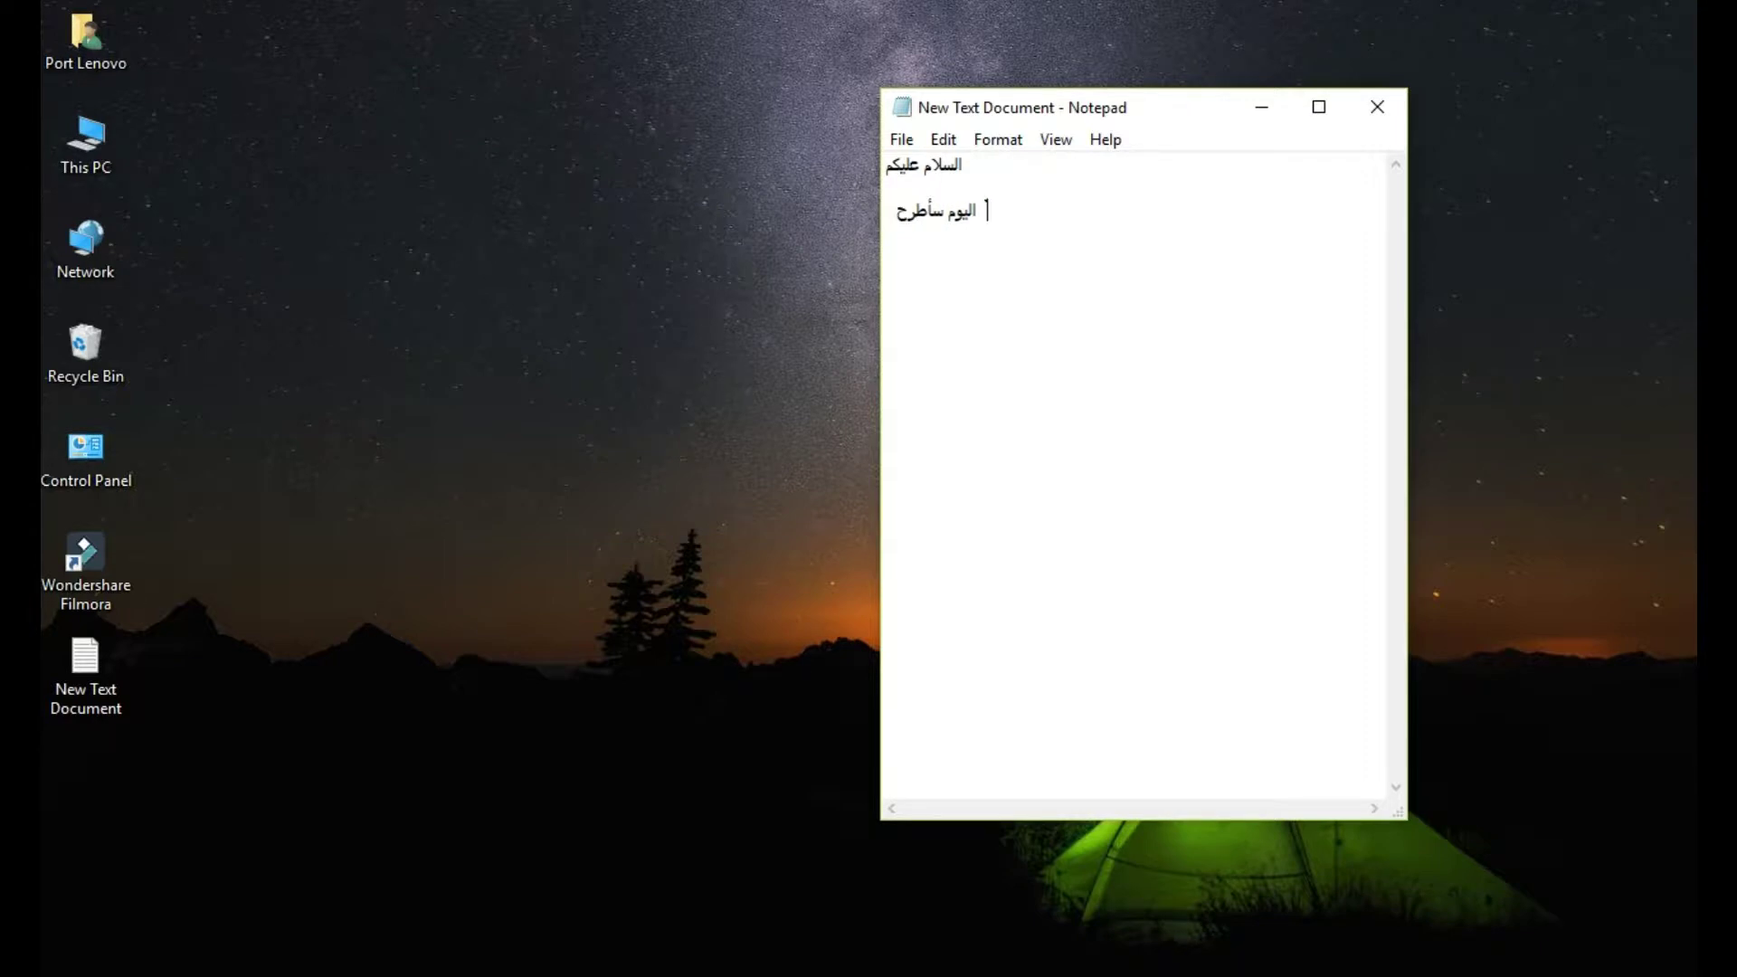
Complete the note's second line so it reads "اليوم سأطرح موضوع التعرف على اللون نعم التعرف على اللون".
{"action": "type", "text": "ع التعرف على اللون نع"}
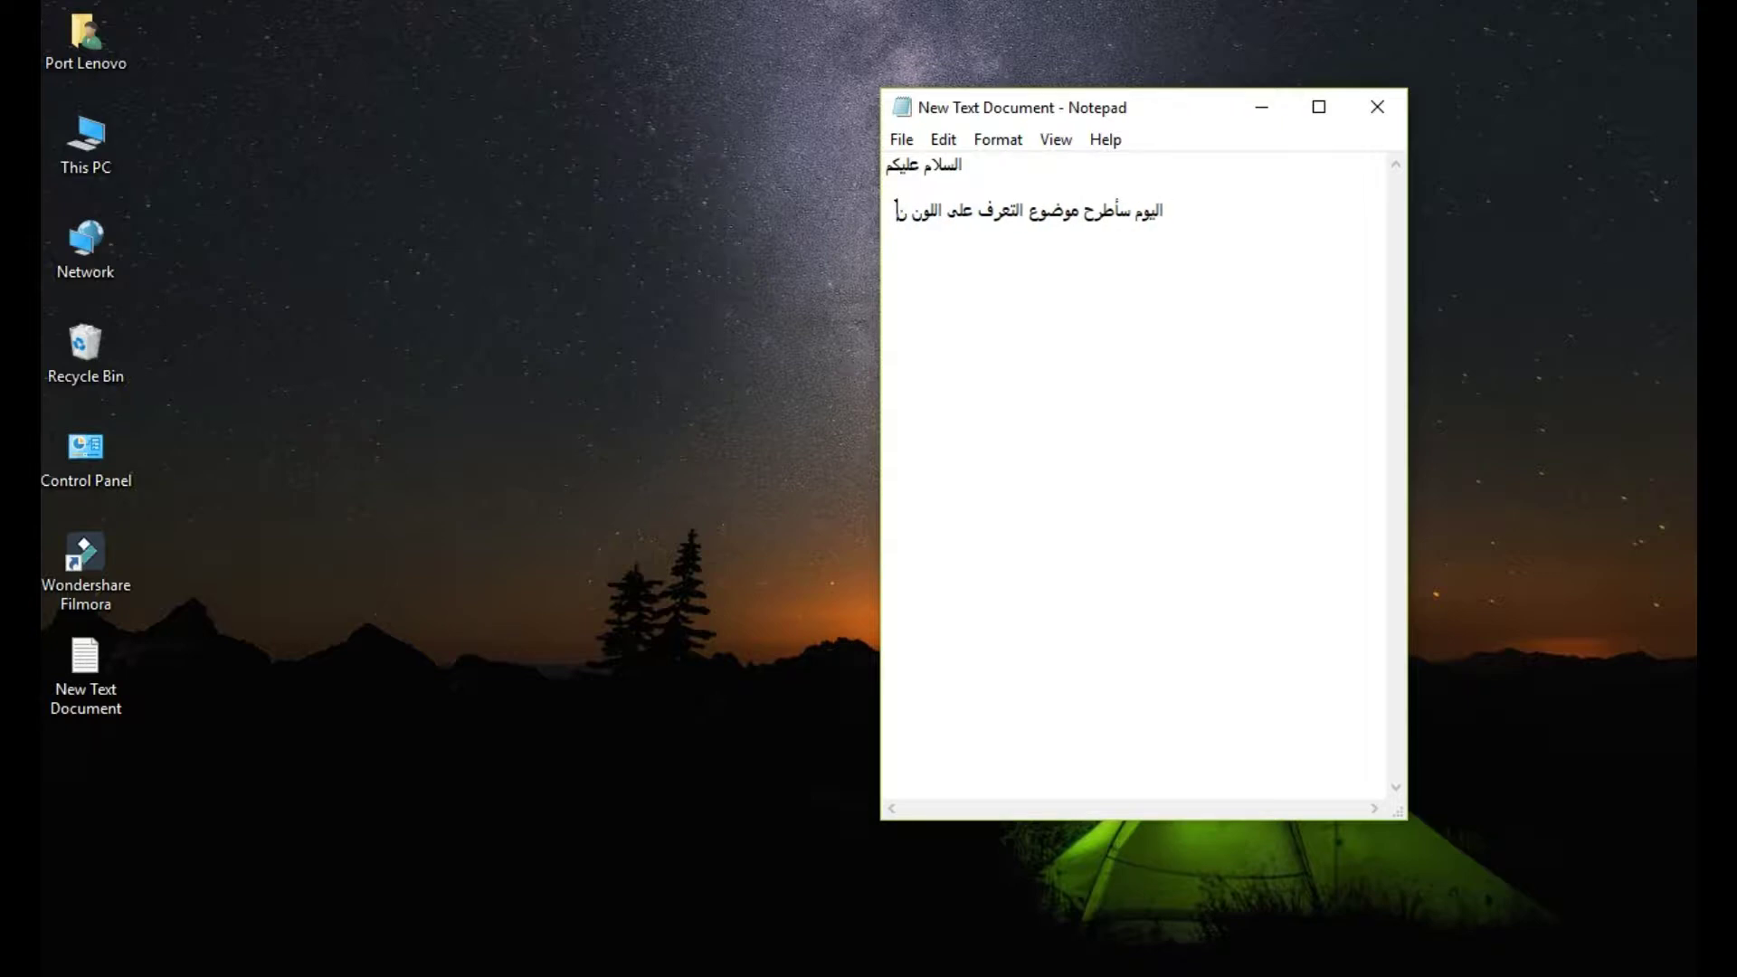
{"action": "type", "text": "م أ"}
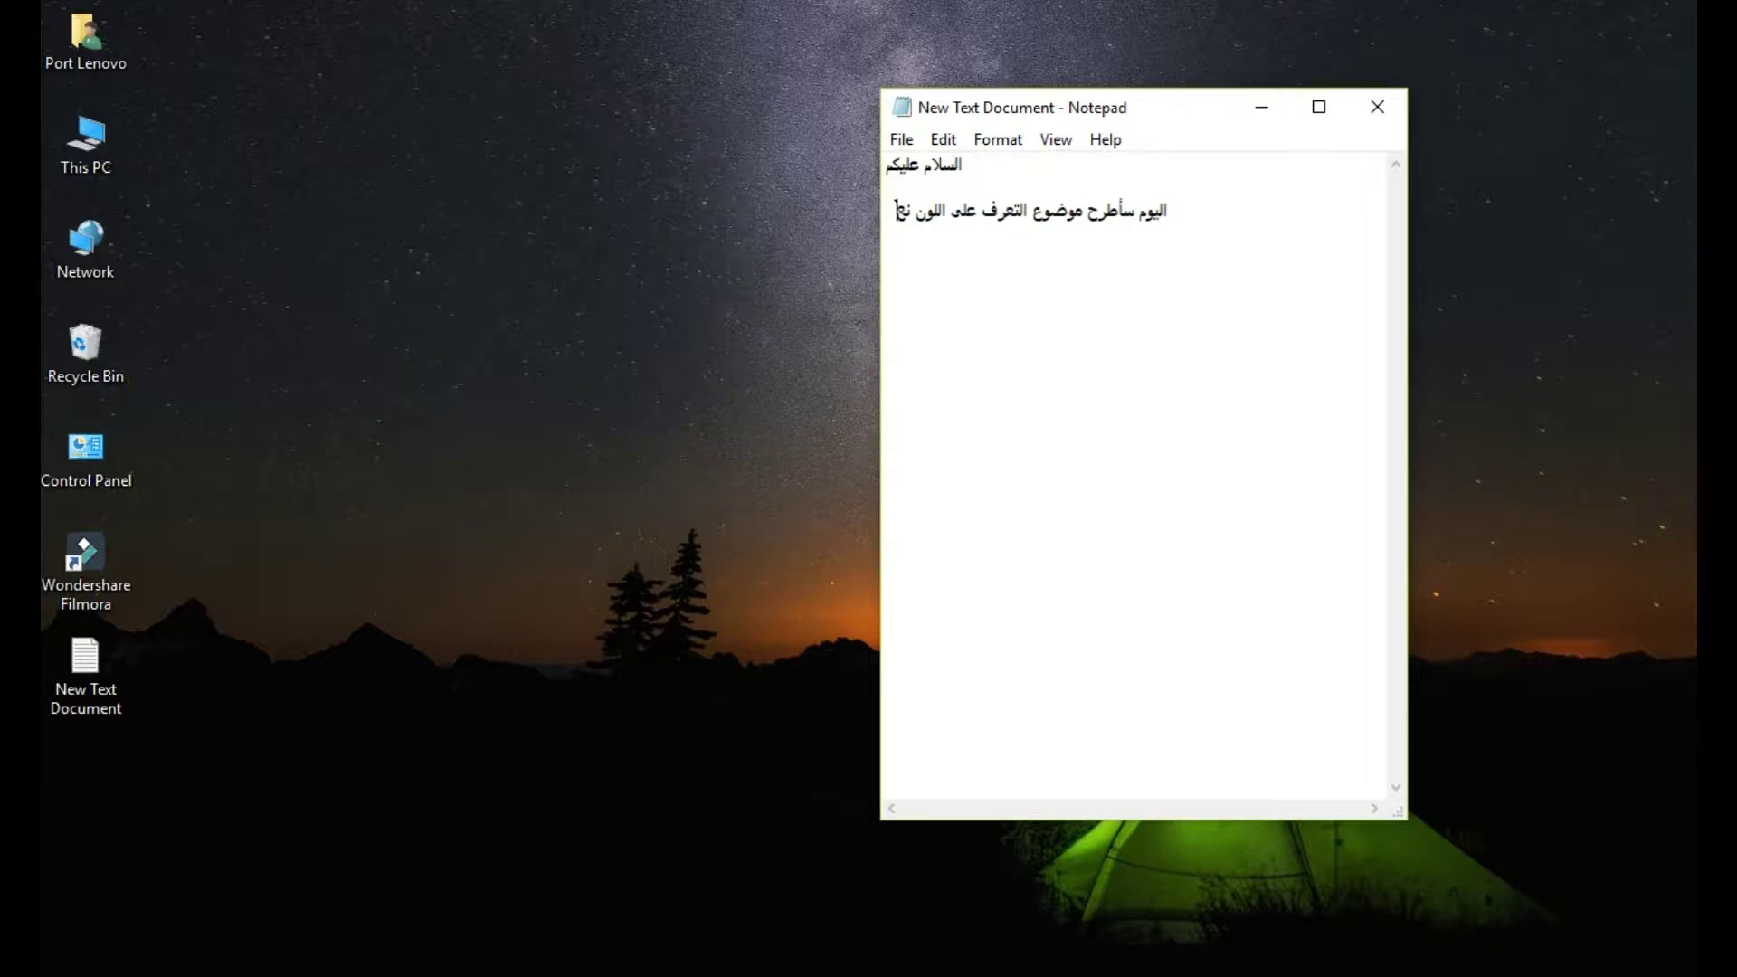
{"action": "type", "text": "لتعر"}
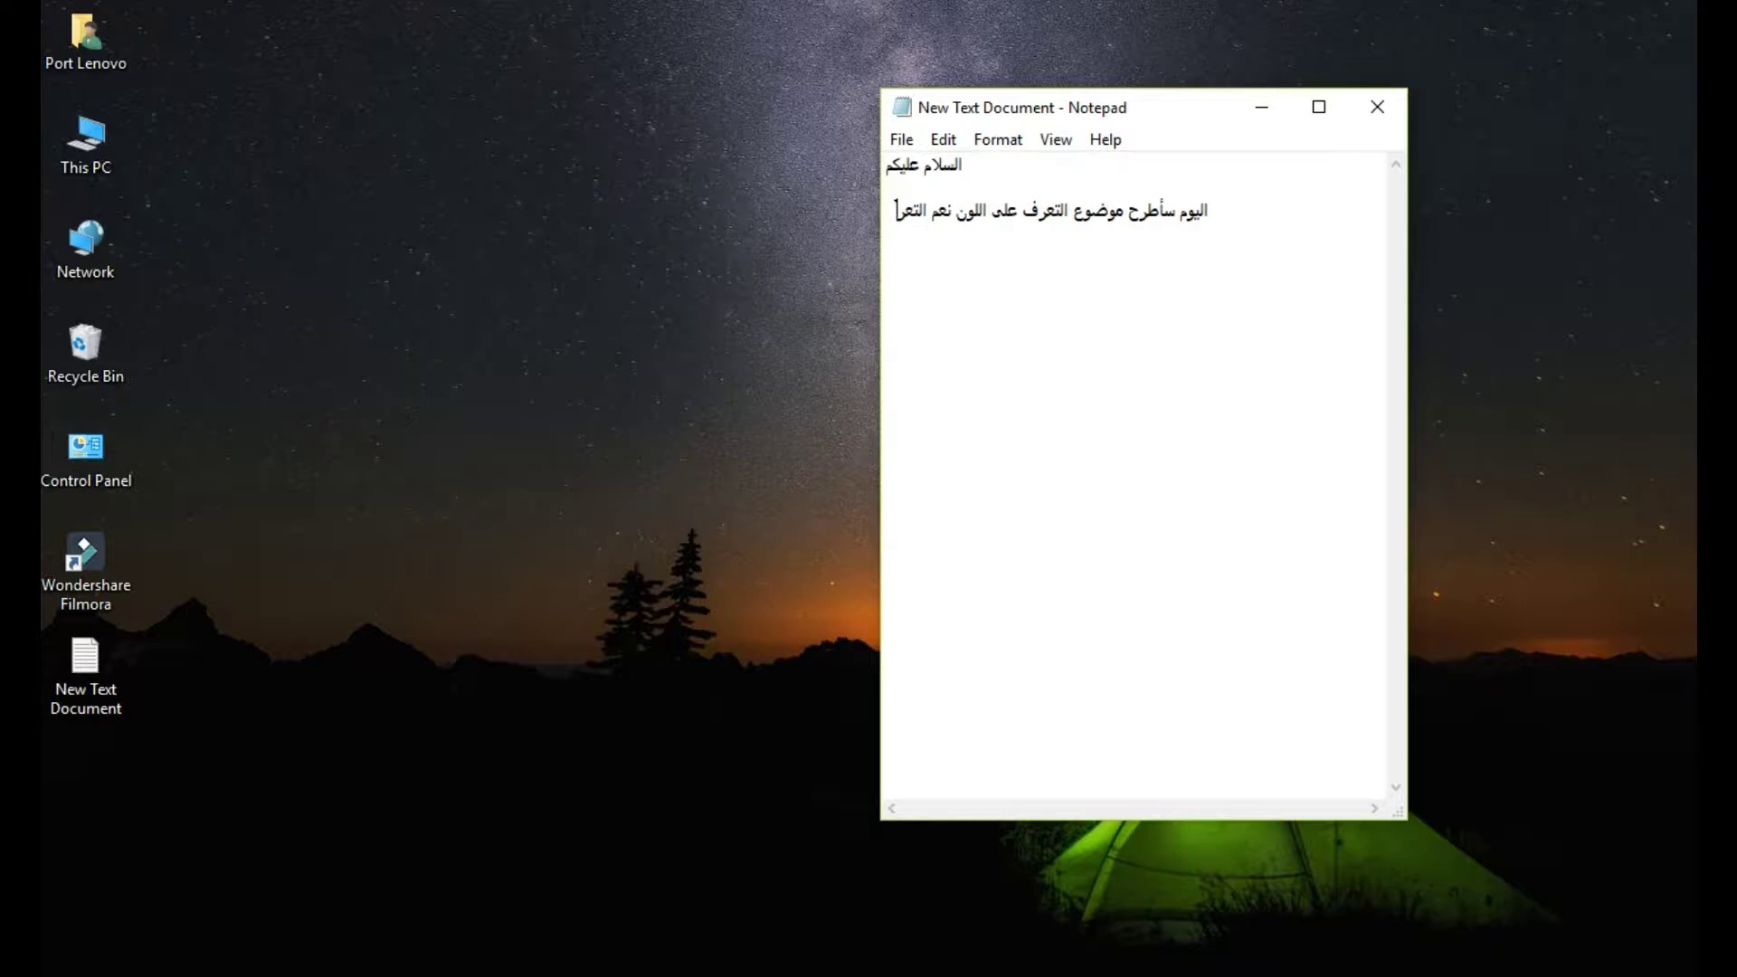
{"action": "type", "text": "ف على ال"}
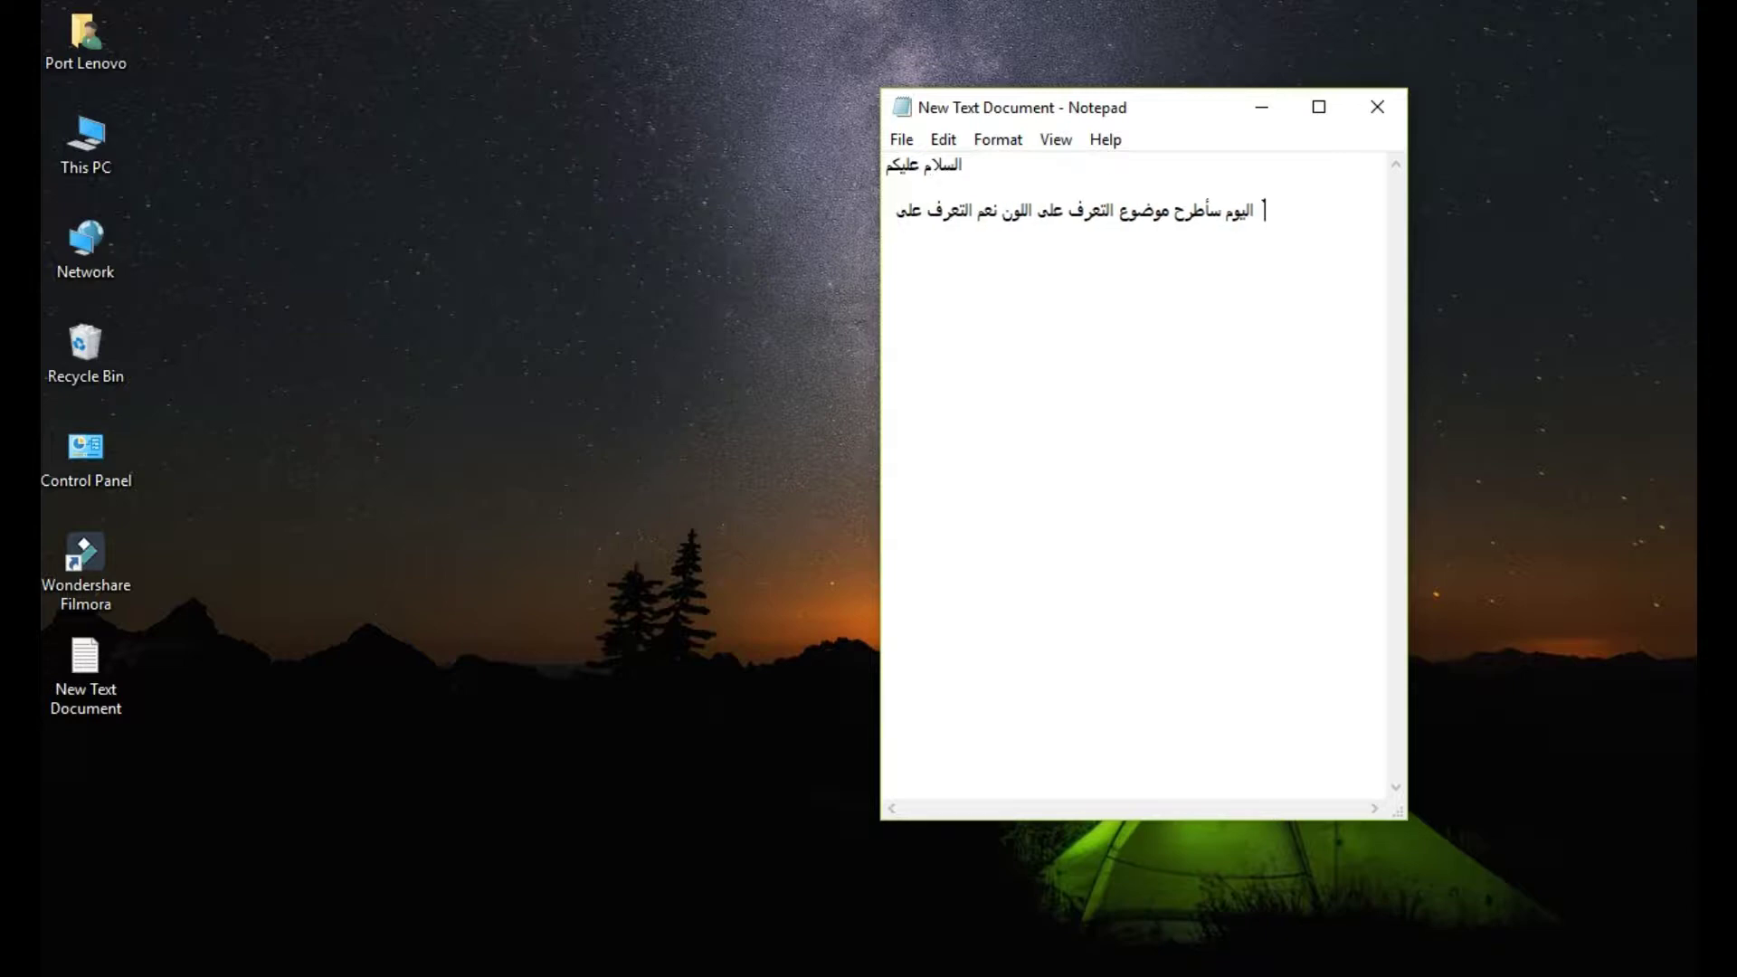
{"action": "type", "text": "لون"}
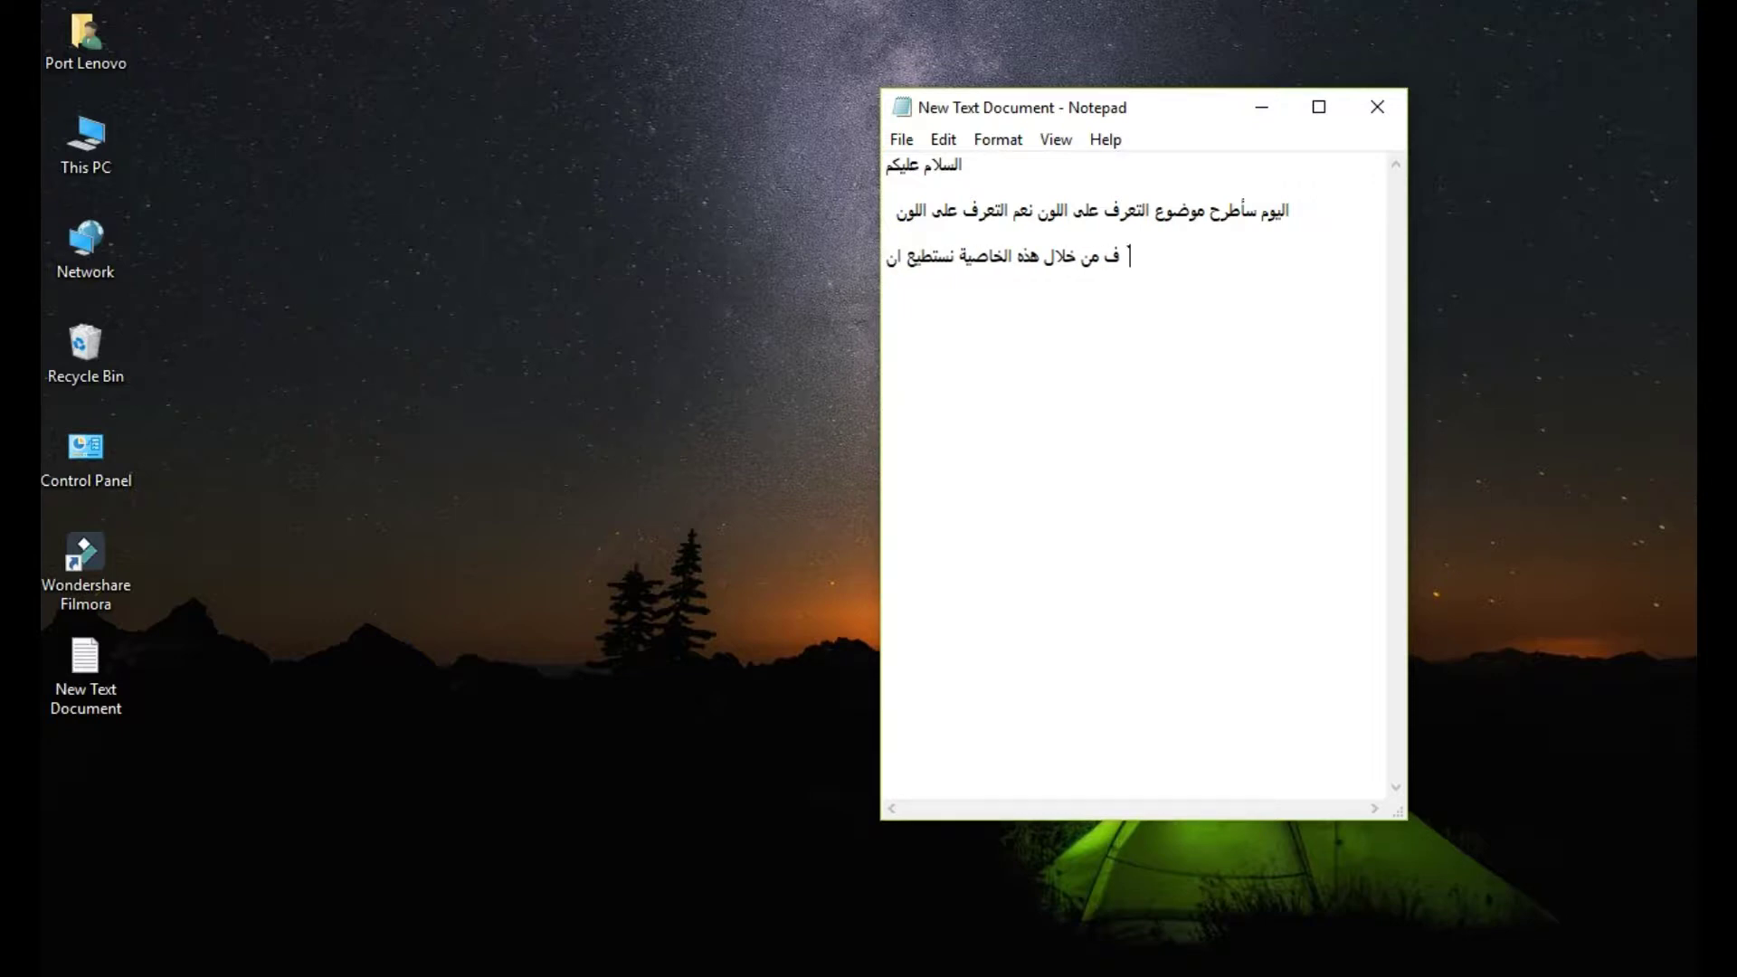
Finish the note's third line with "نتعرف على مجموعة من الاشياء التي لها نفس اللون".
{"action": "type", "text": "نتعرف ع"}
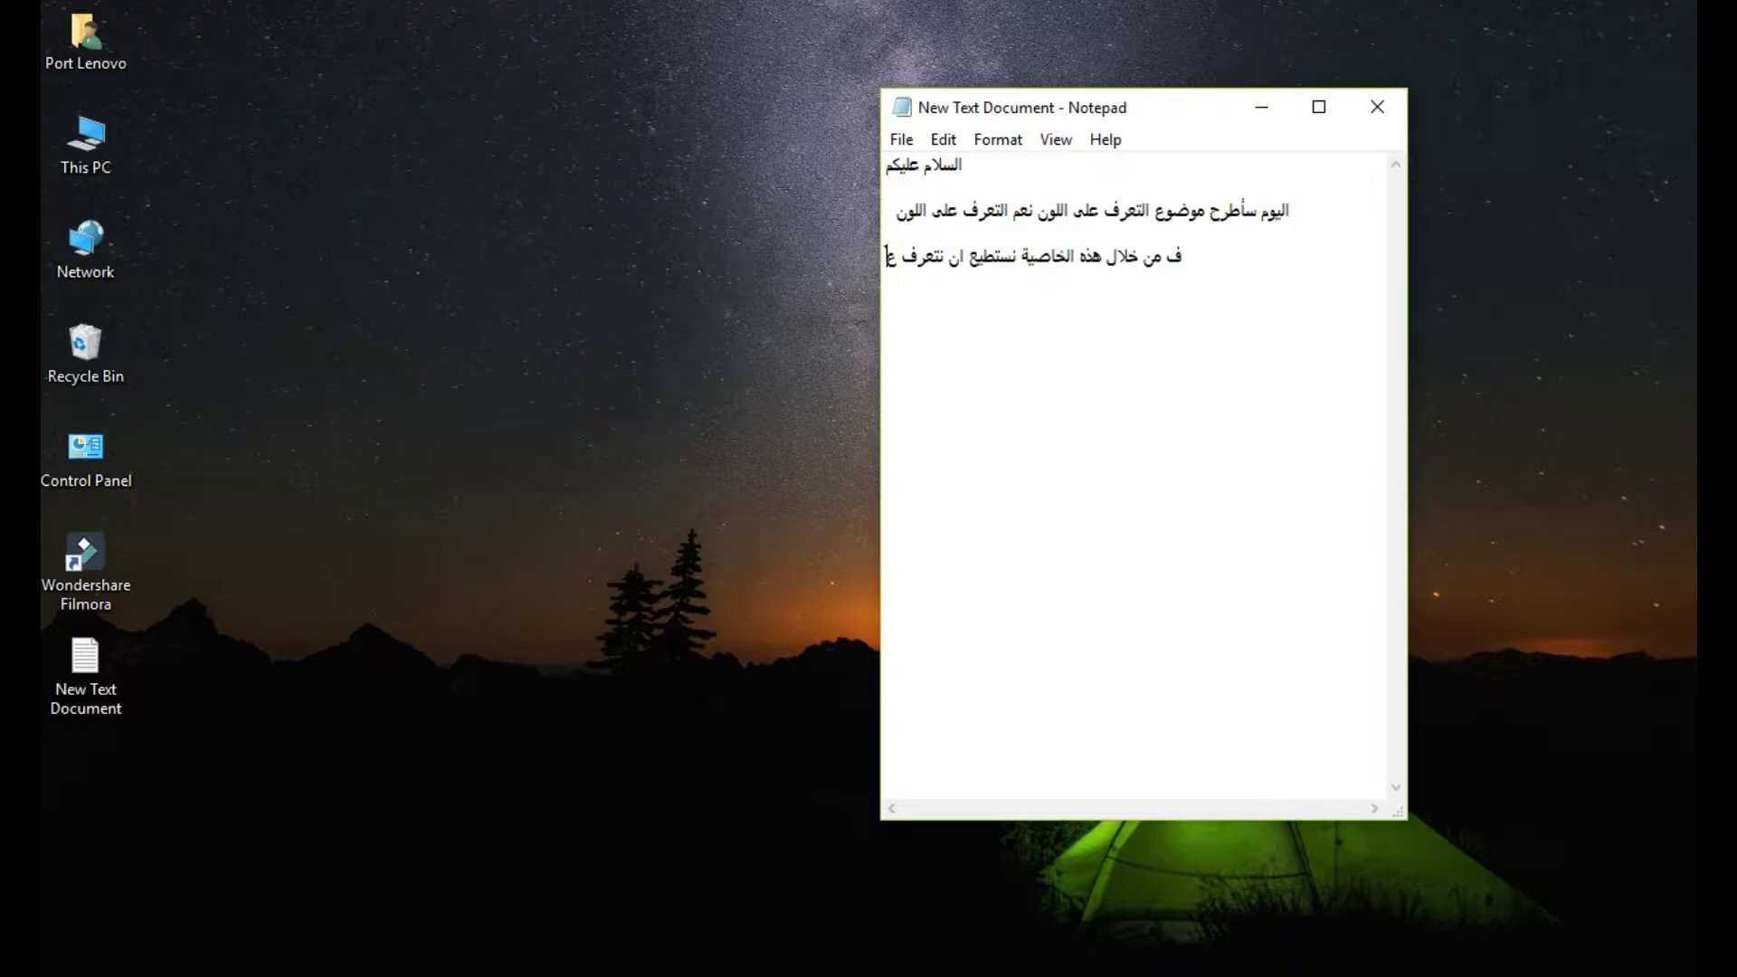
{"action": "type", "text": "لى مجموع"}
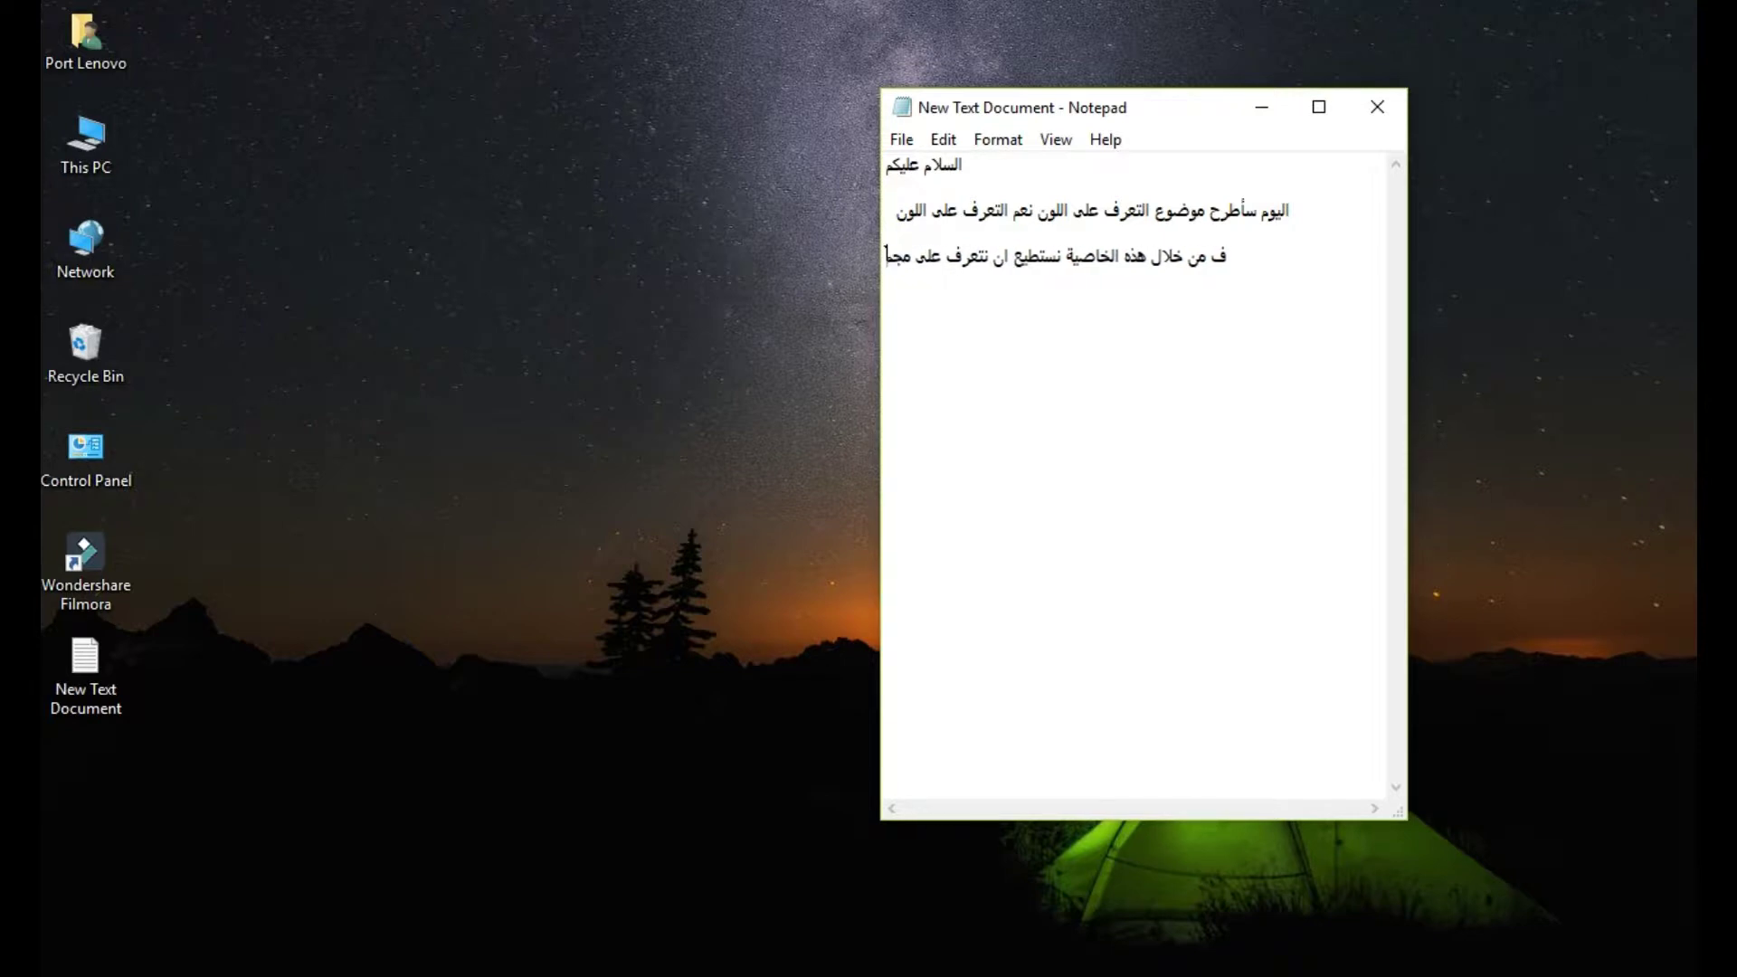
{"action": "type", "text": "ة من "}
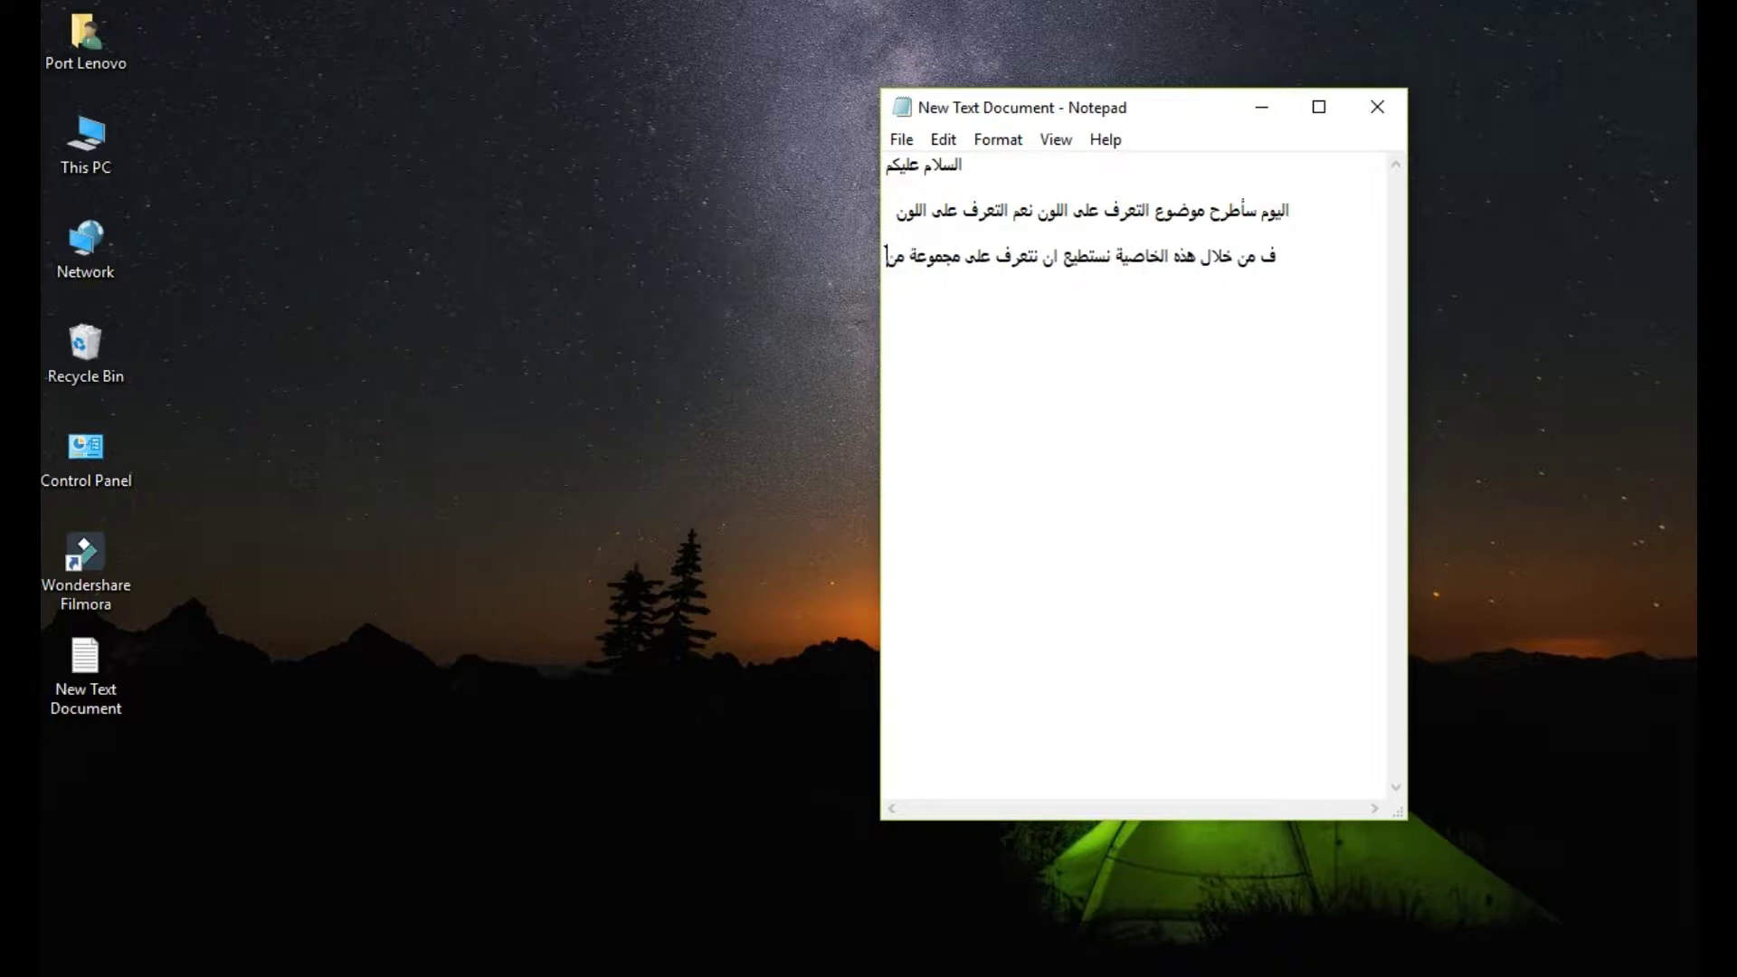
{"action": "type", "text": "الاشيا"}
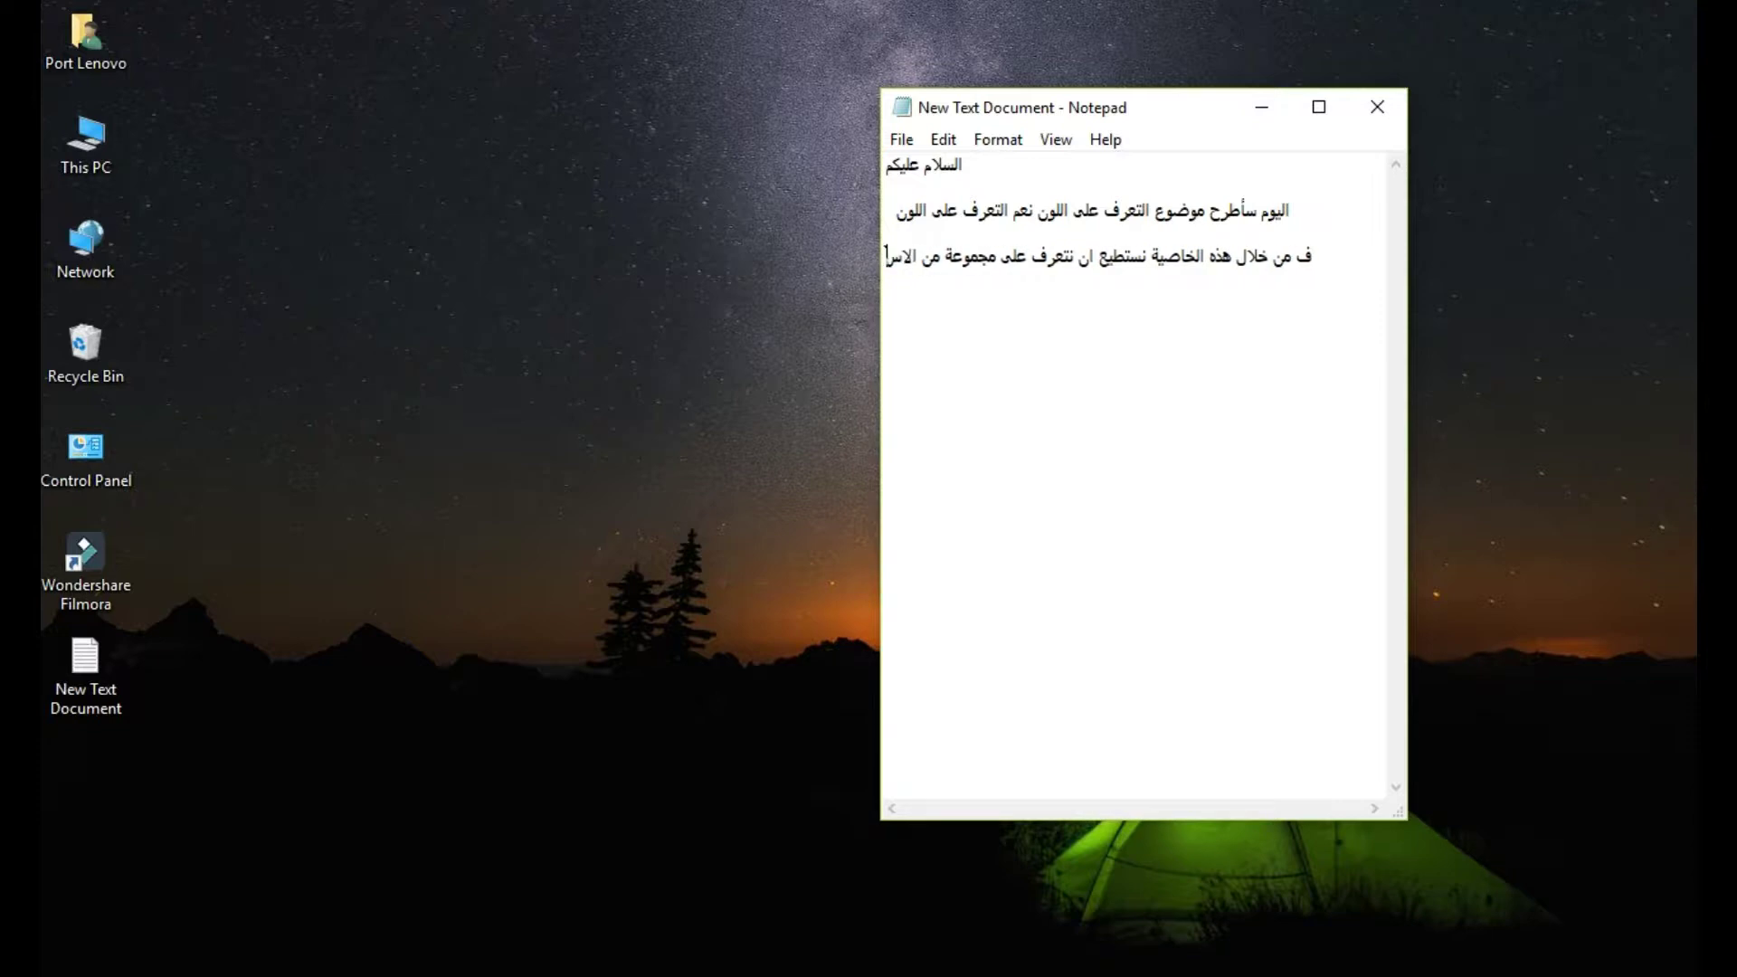
{"action": "type", "text": "ء"}
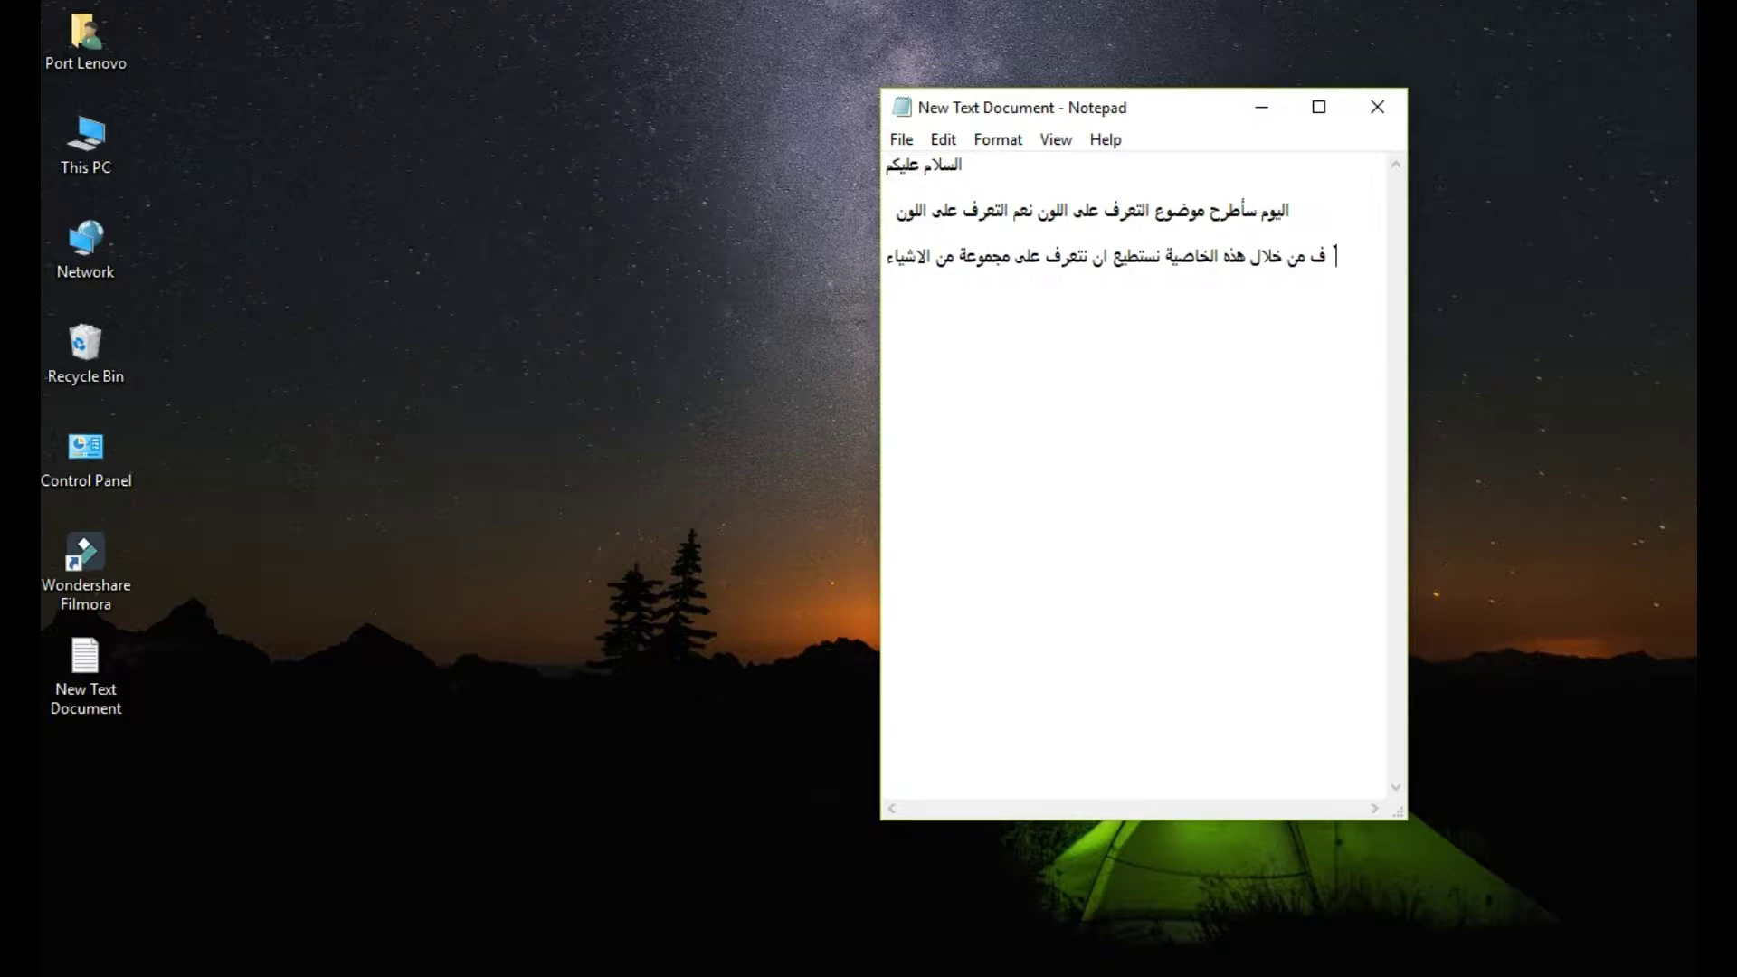
{"action": "type", "text": " التي لو"}
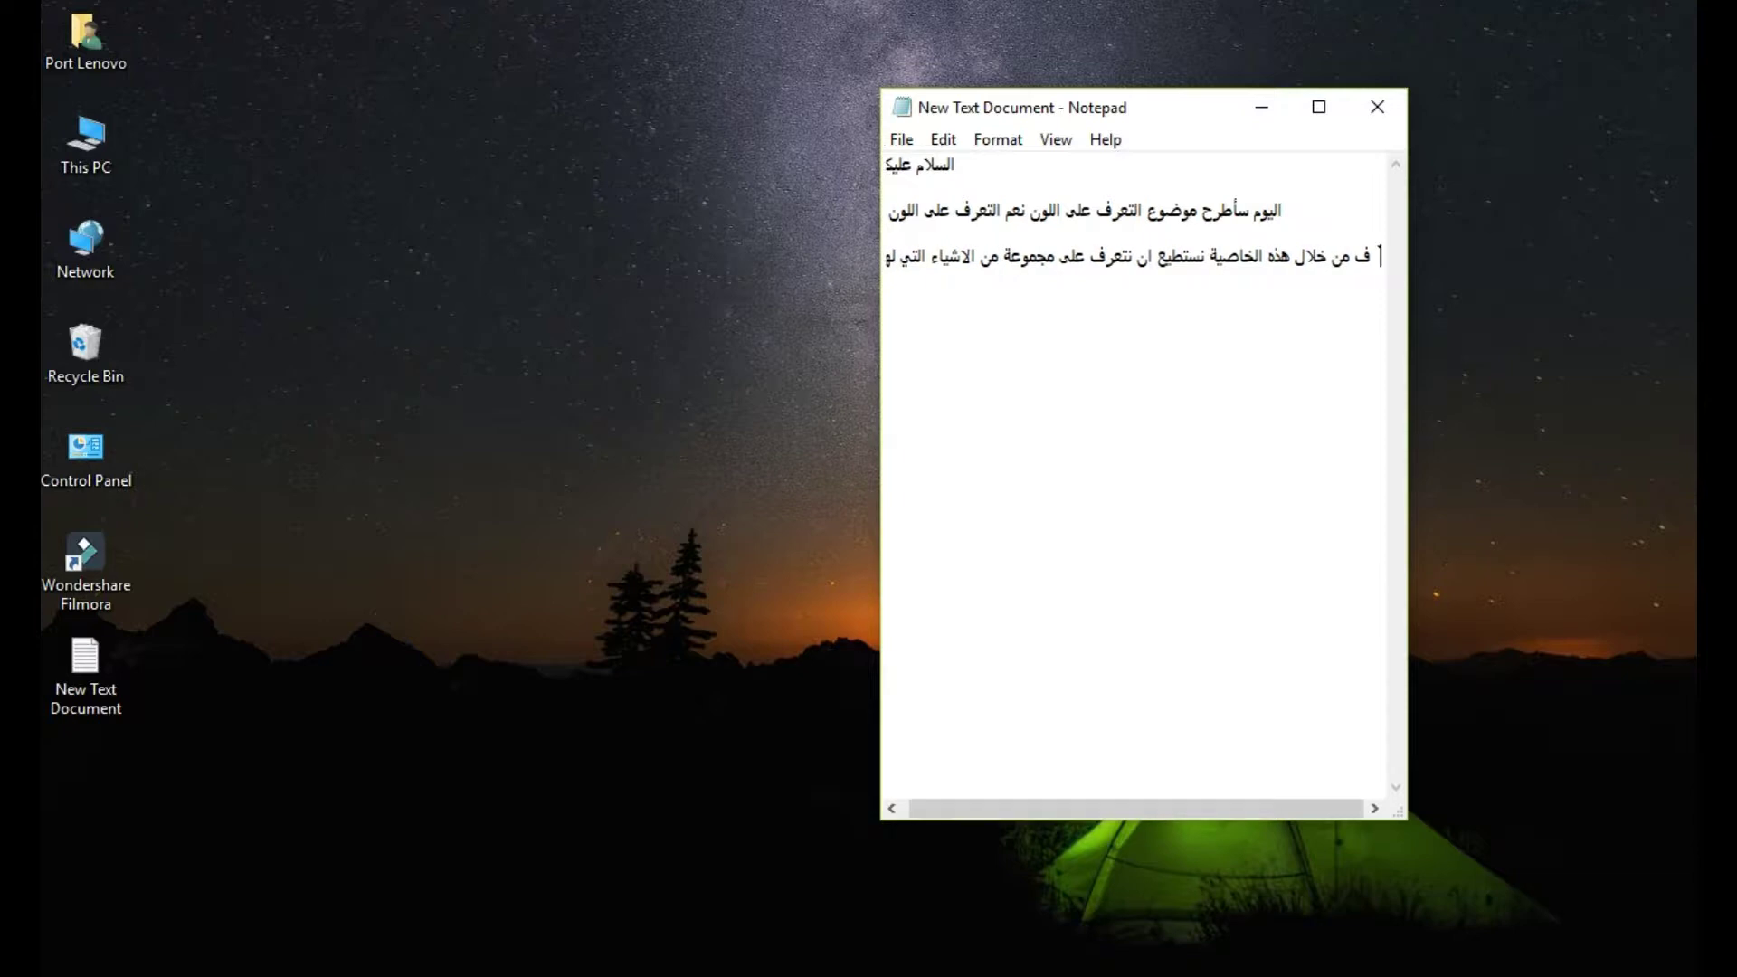
{"action": "key", "text": "BackSpace"}
{"action": "type", "text": "ها نفس الل"}
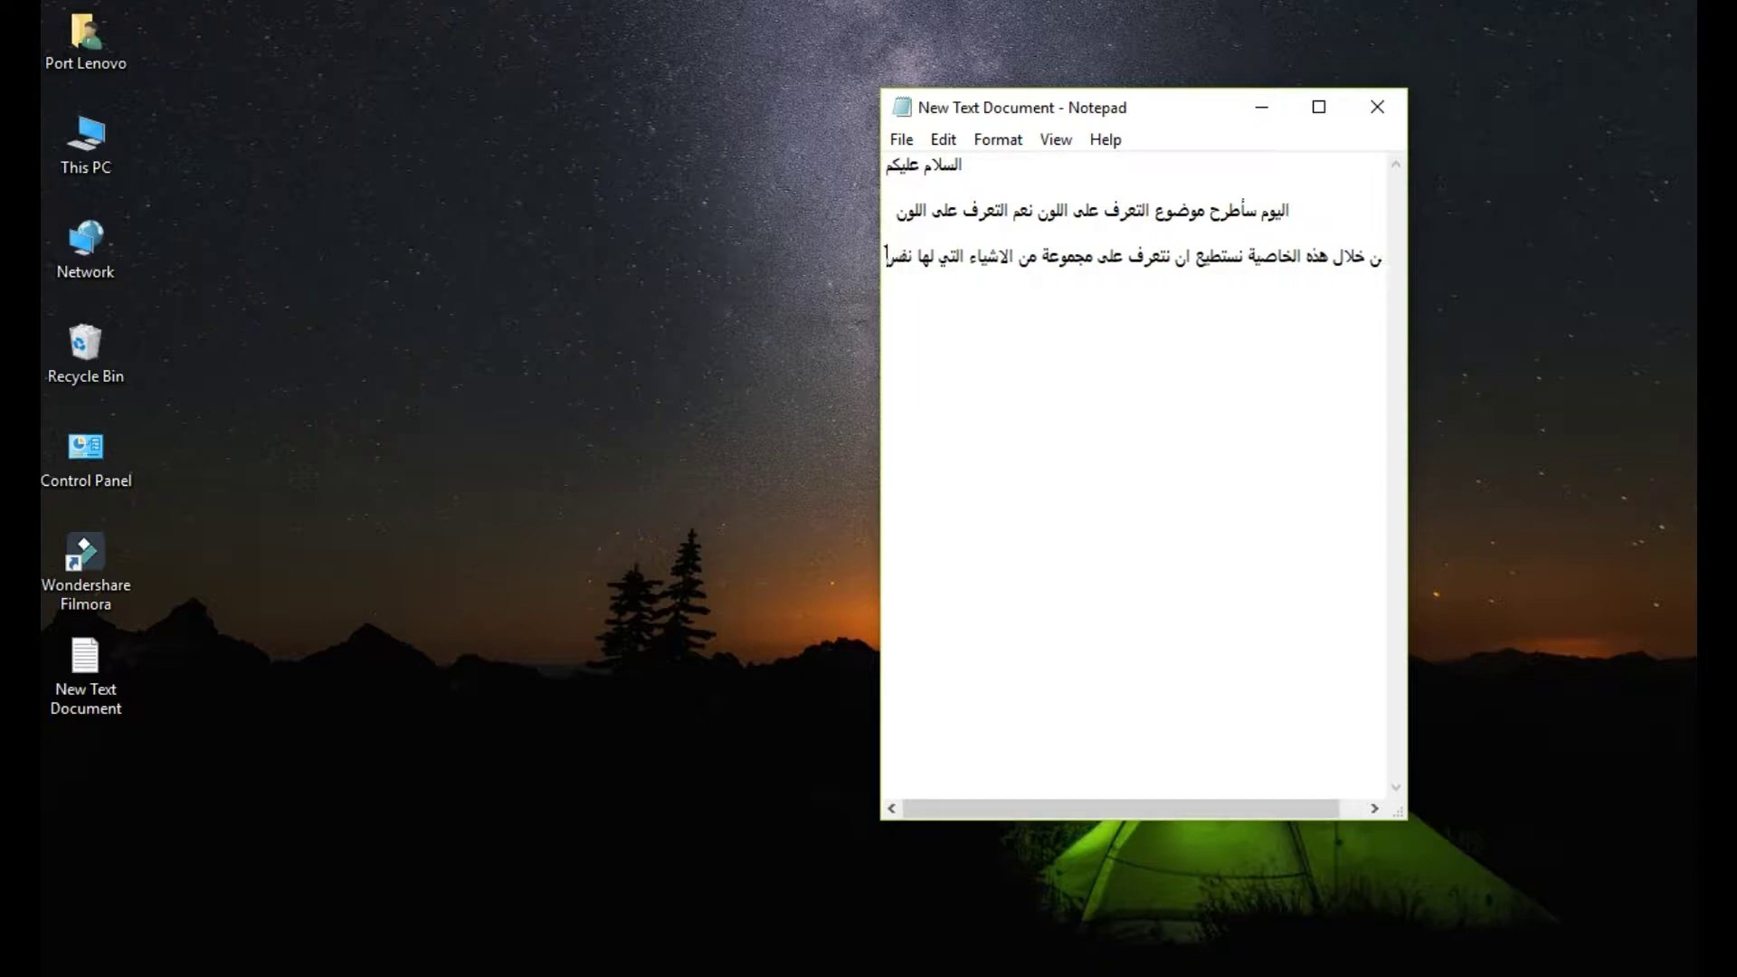
{"action": "type", "text": "ون"}
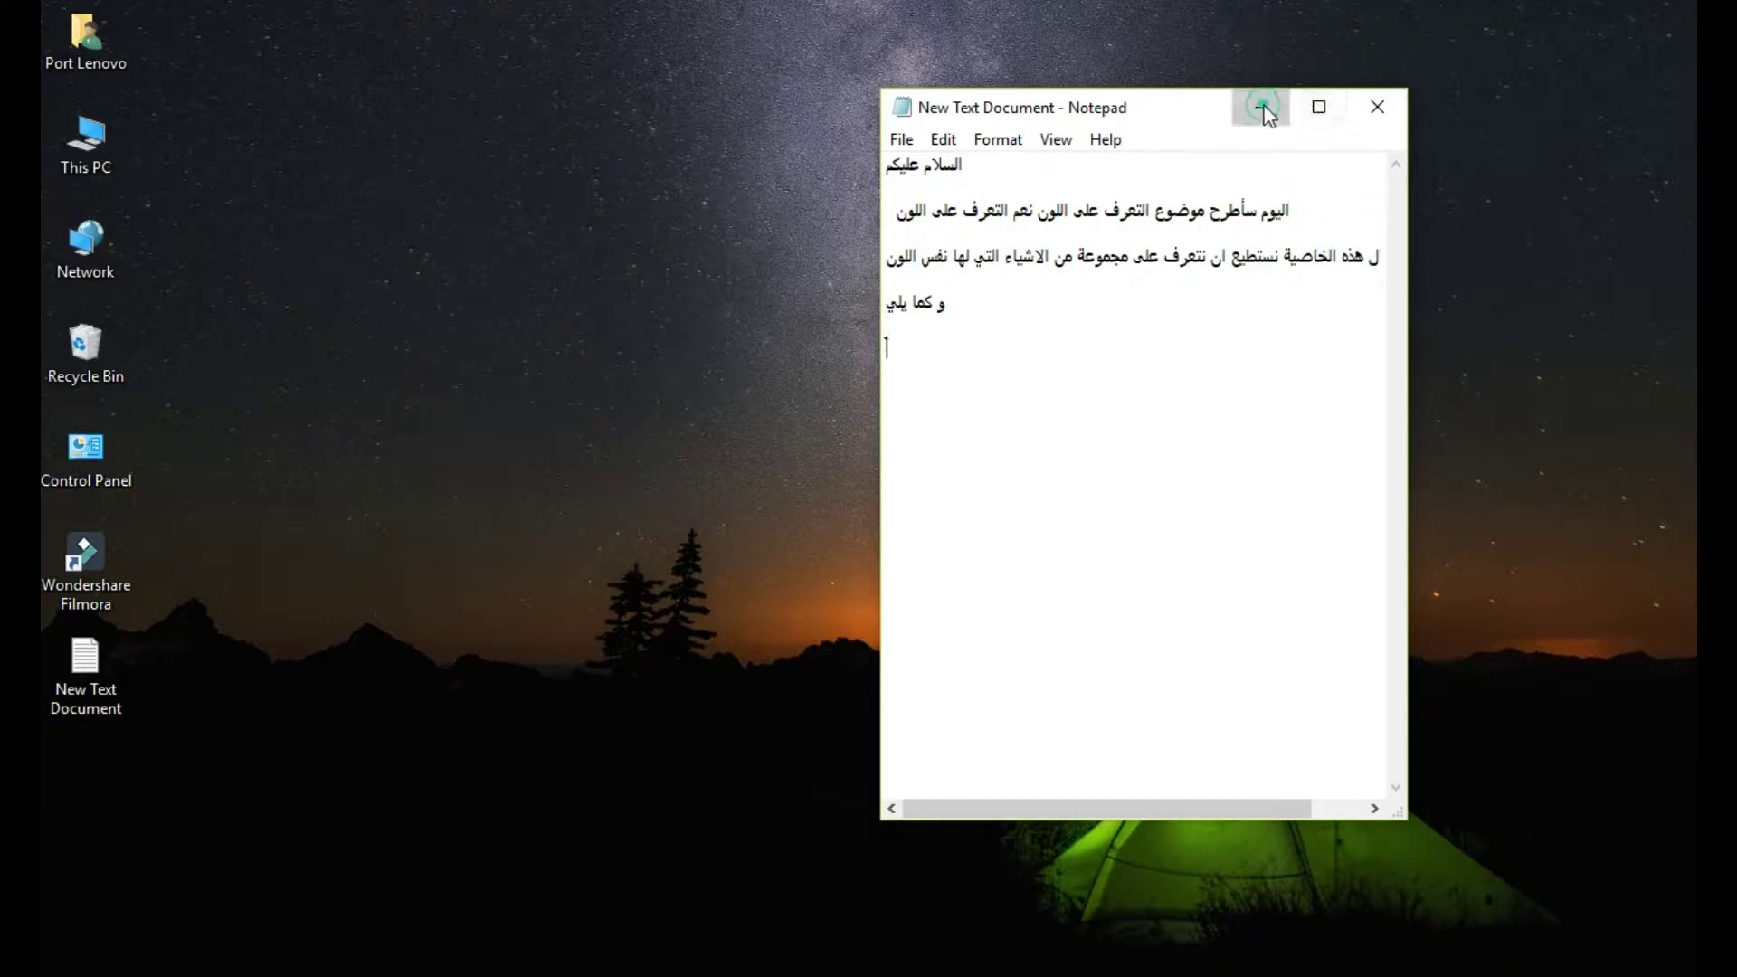
Put the note aside and open the AFORGE DETECCION SEGUIMIENTO solution from the Baghdad UN Color Detection folder in Visual Studio.
{"action": "left_click", "coordinate": [1261, 108]}
{"action": "right_click", "coordinate": [947, 154]}
{"action": "left_click", "coordinate": [1008, 233]}
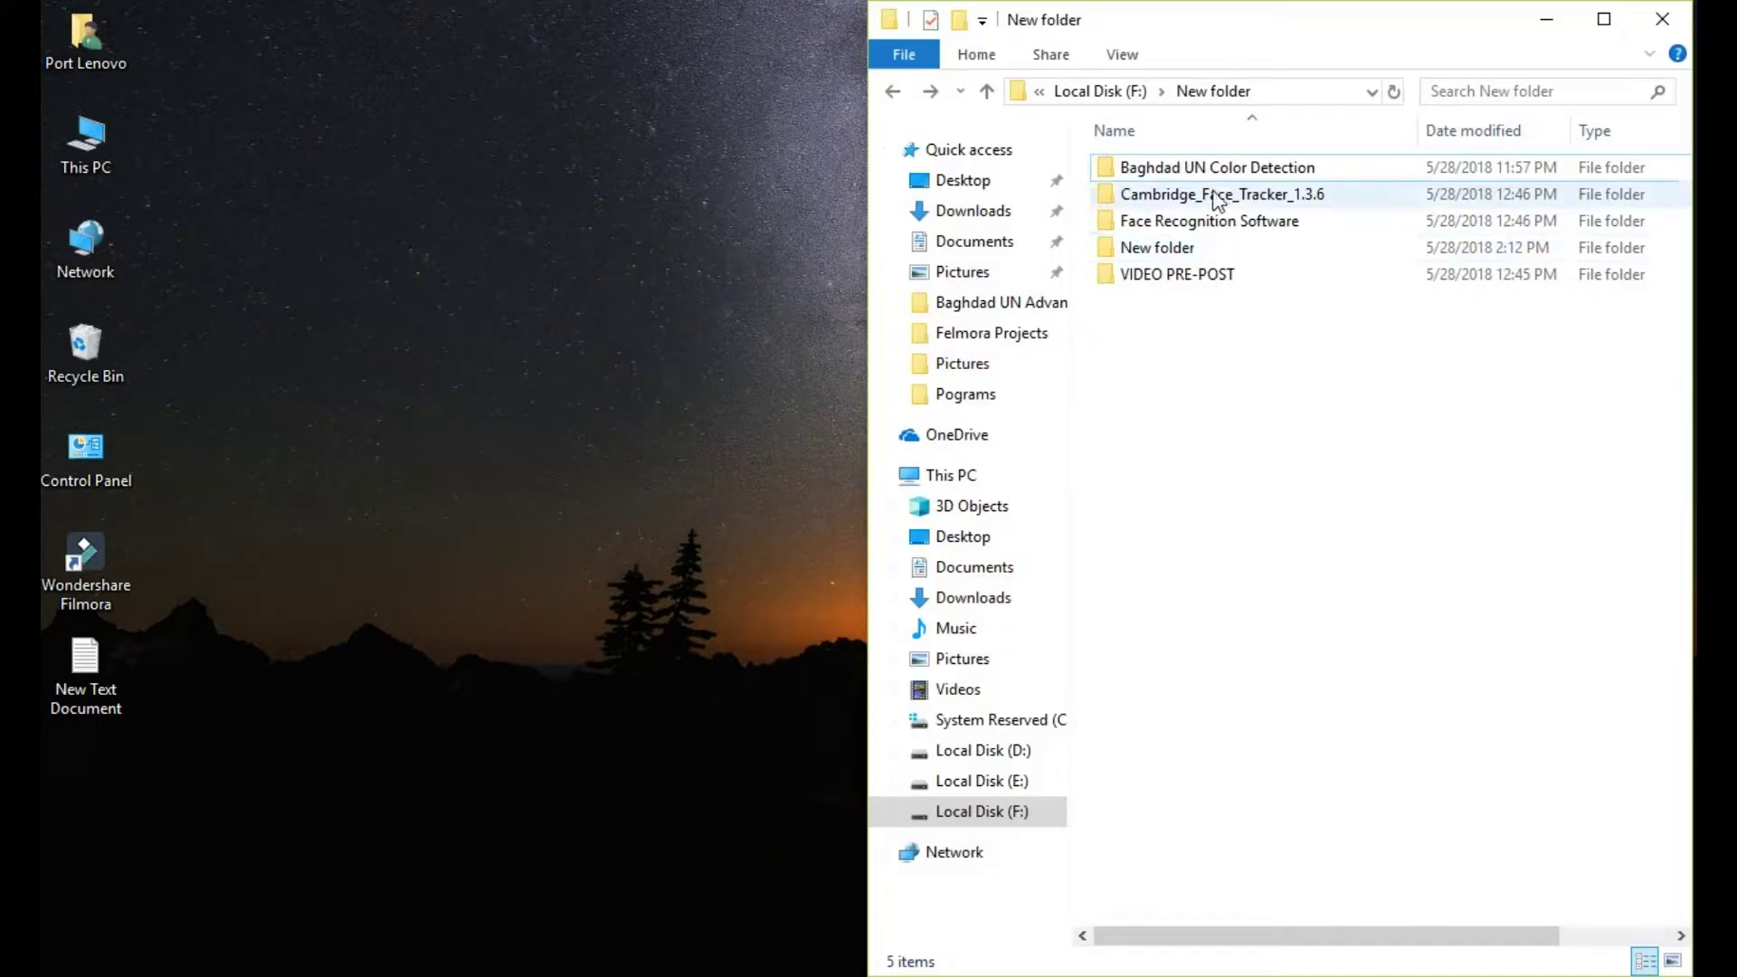
{"action": "left_click", "coordinate": [1221, 168]}
{"action": "double_click", "coordinate": [1221, 169]}
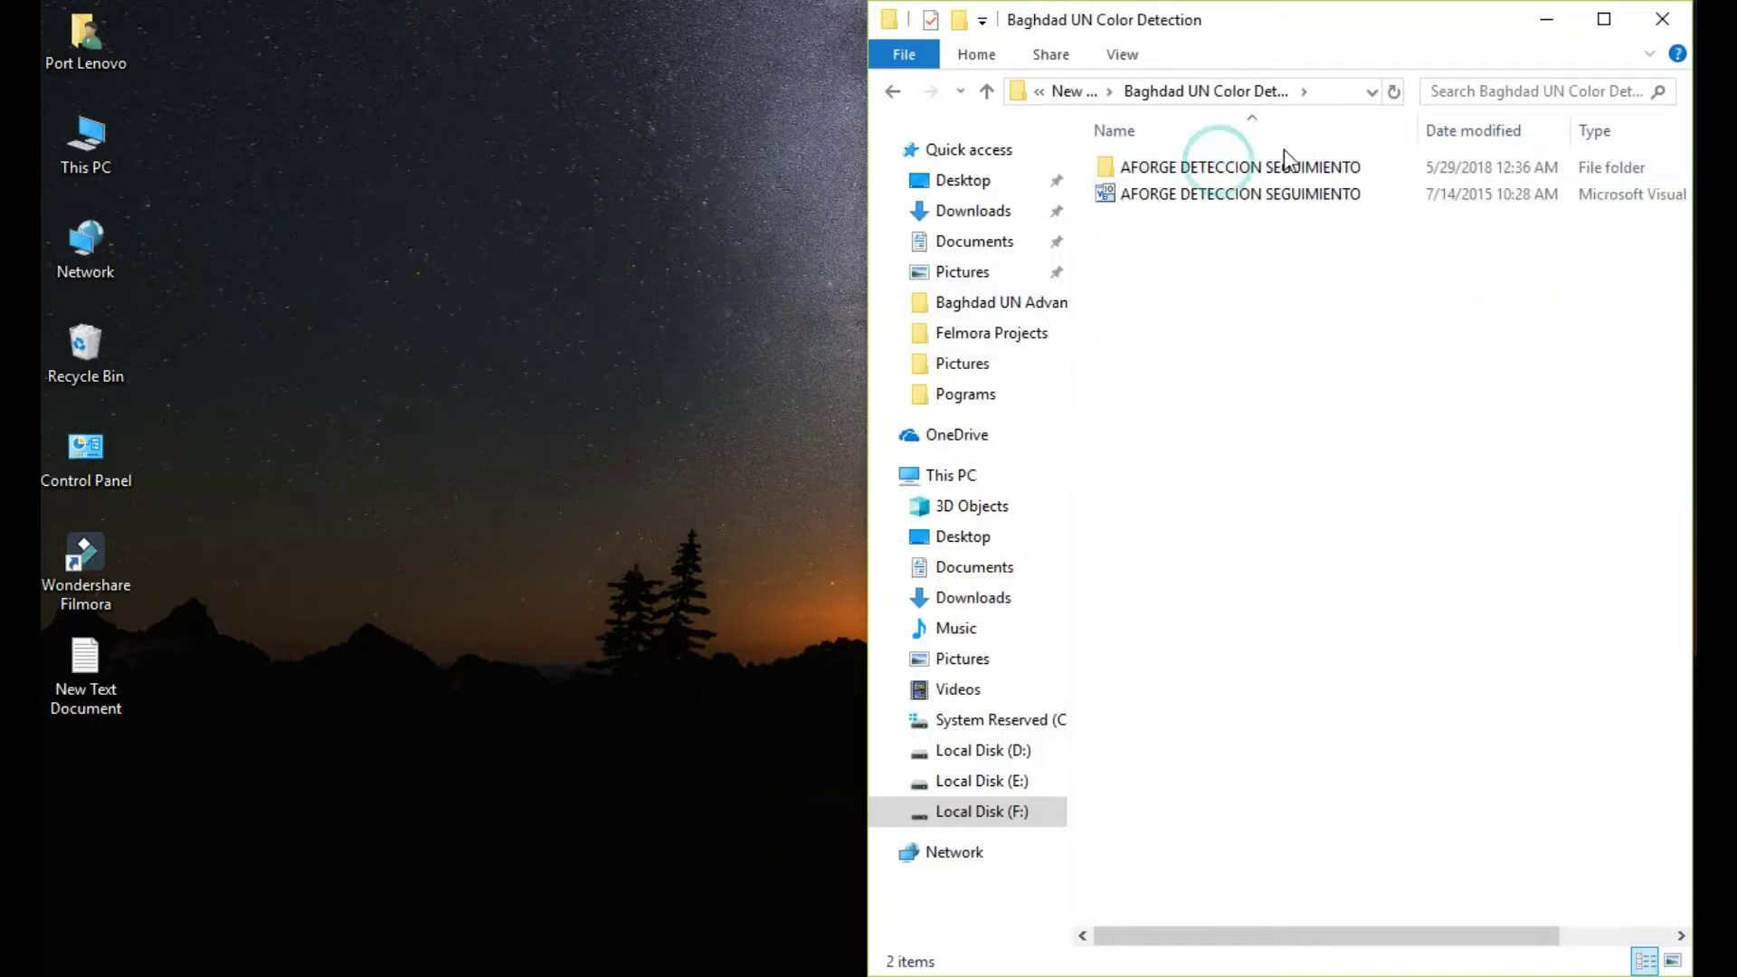
{"action": "double_click", "coordinate": [1245, 196]}
{"action": "left_click", "coordinate": [1549, 22]}
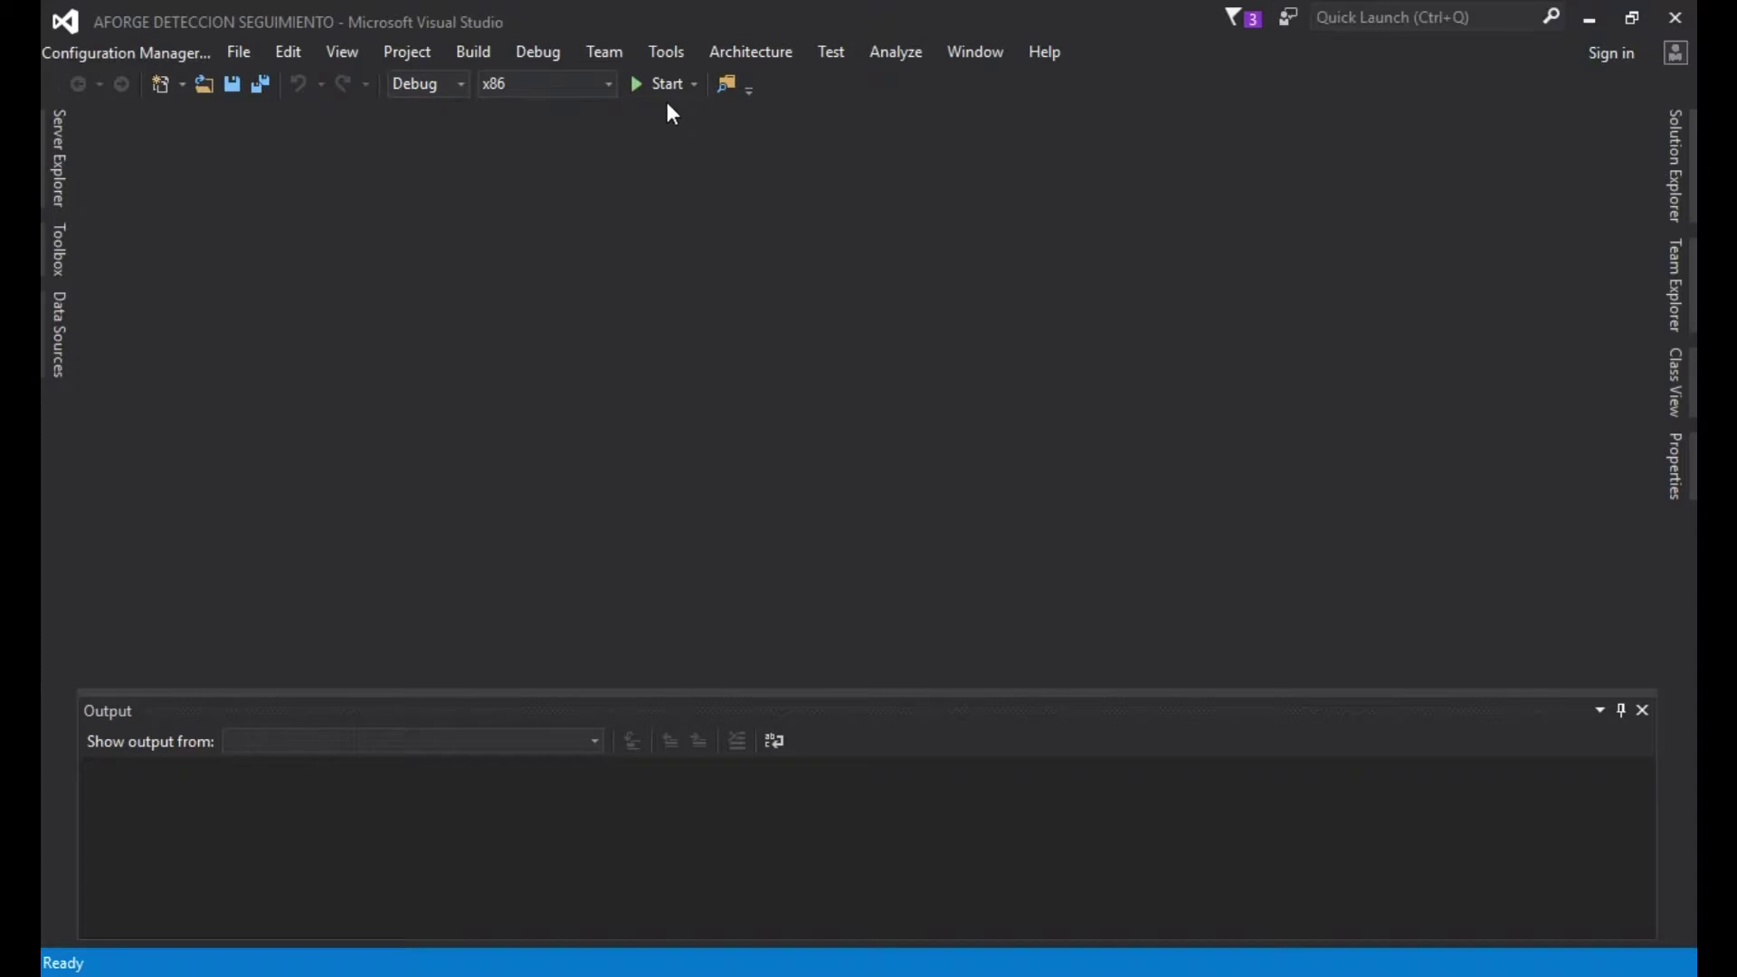
Run the project and choose USB Video Device as the camera in the color detection form.
{"action": "left_click", "coordinate": [667, 96]}
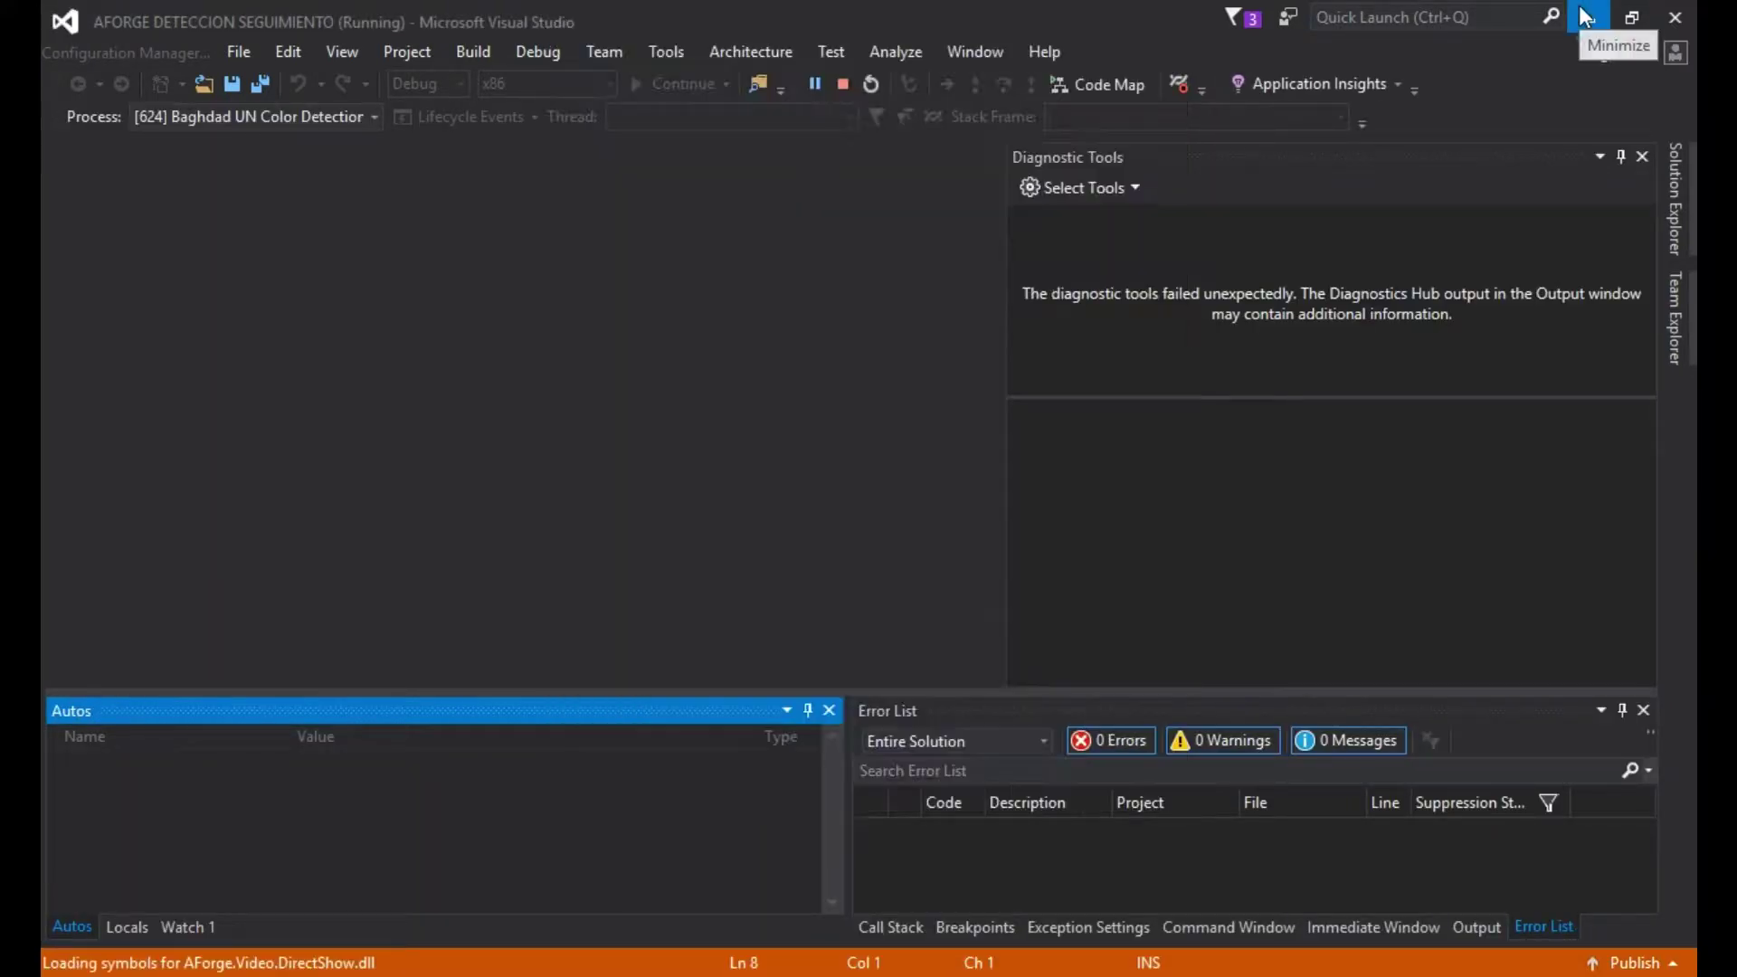
{"action": "left_click", "coordinate": [1589, 18]}
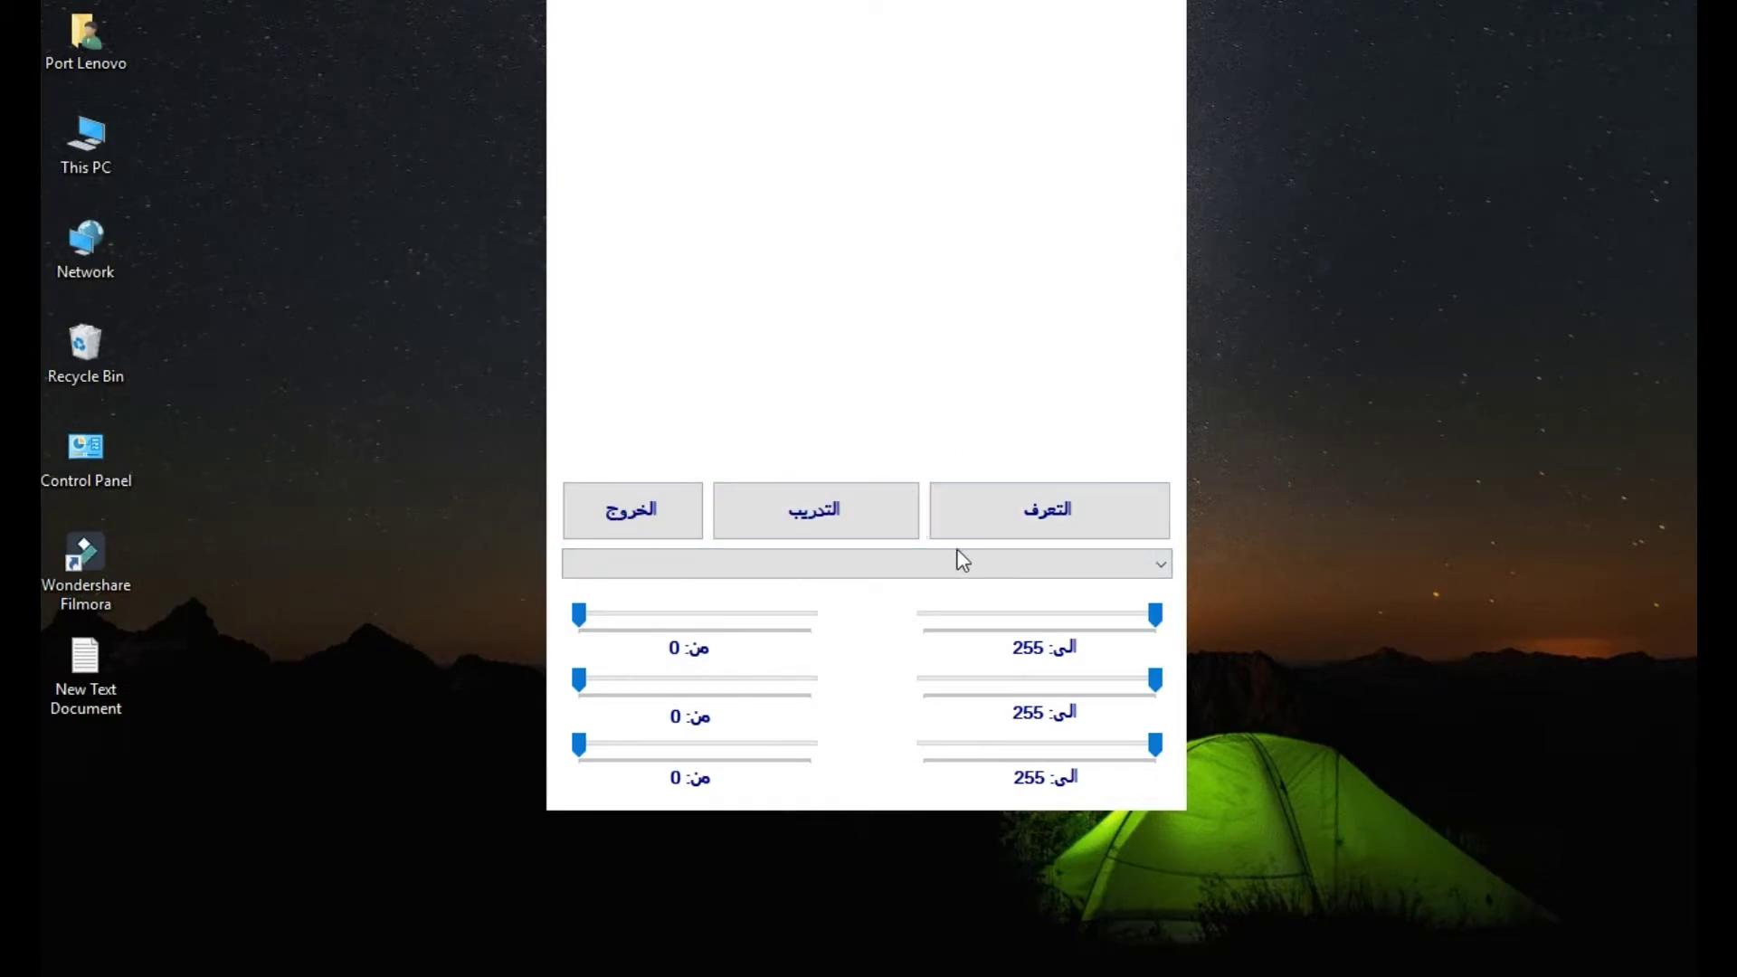
{"action": "left_click", "coordinate": [974, 567]}
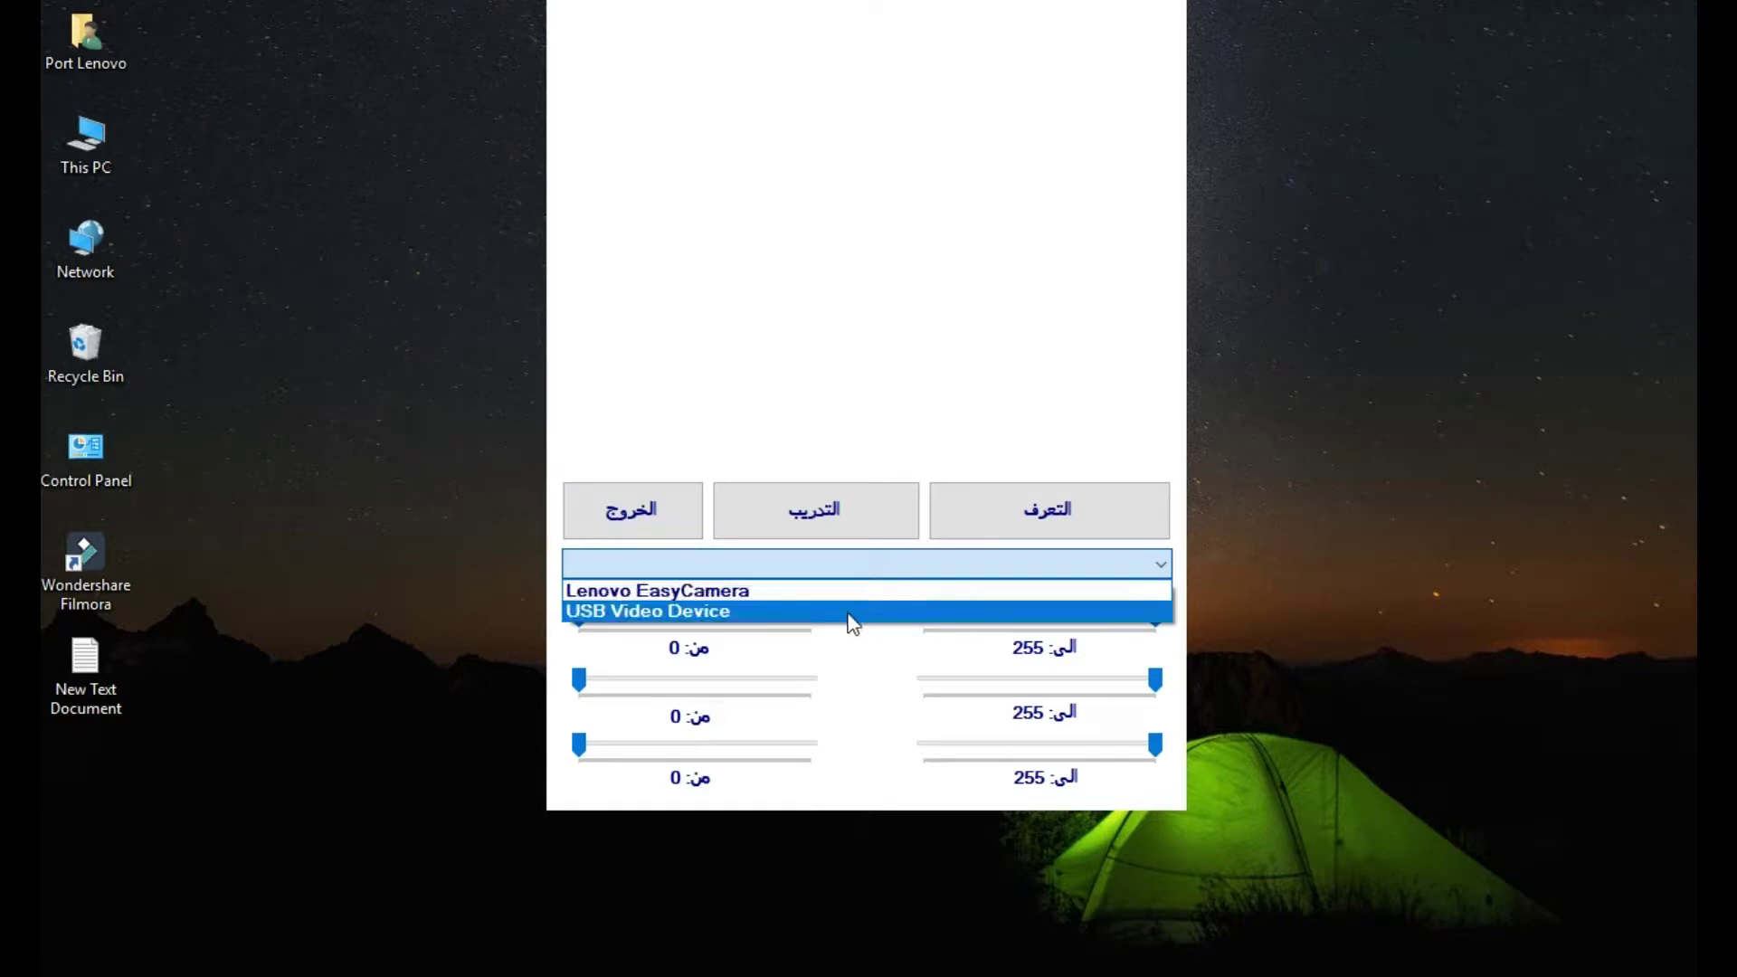
{"action": "left_click", "coordinate": [853, 613]}
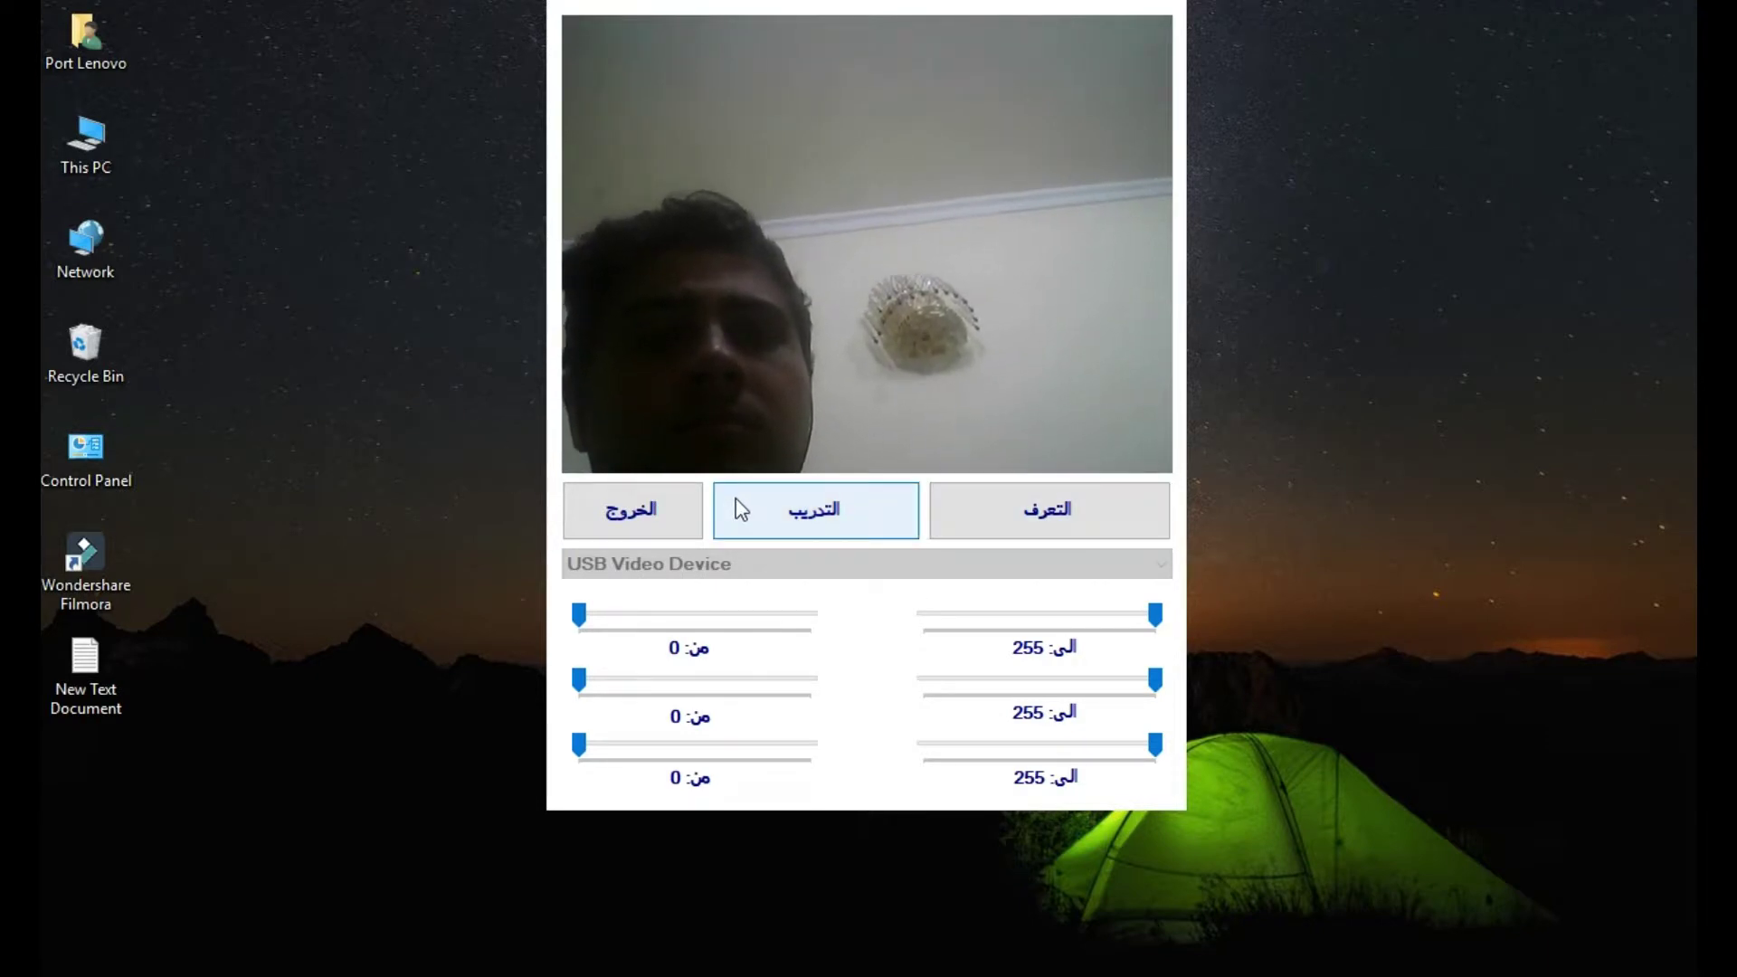
Train the color filter on the pen with red limited to 0–85, and start recognition (التعرف).
{"action": "left_click", "coordinate": [841, 508]}
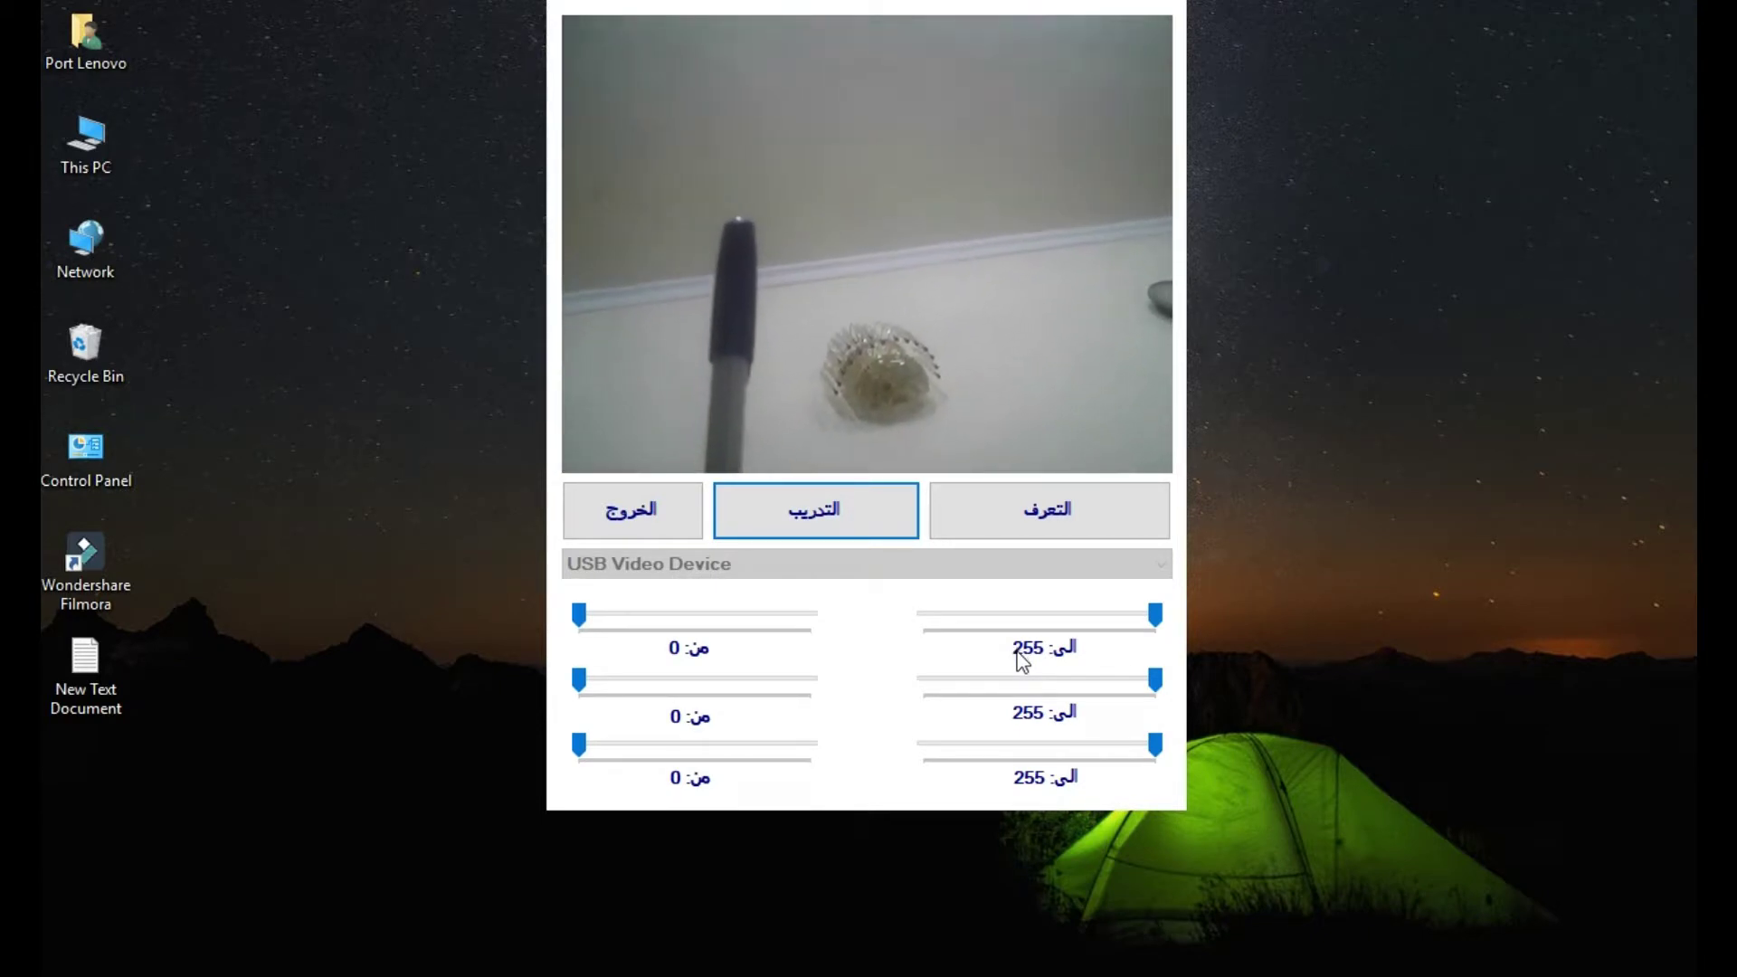
{"action": "mouse_move", "coordinate": [579, 615]}
{"action": "left_mouse_down"}
{"action": "mouse_move", "coordinate": [684, 619]}
{"action": "mouse_move", "coordinate": [563, 615]}
{"action": "left_mouse_up"}
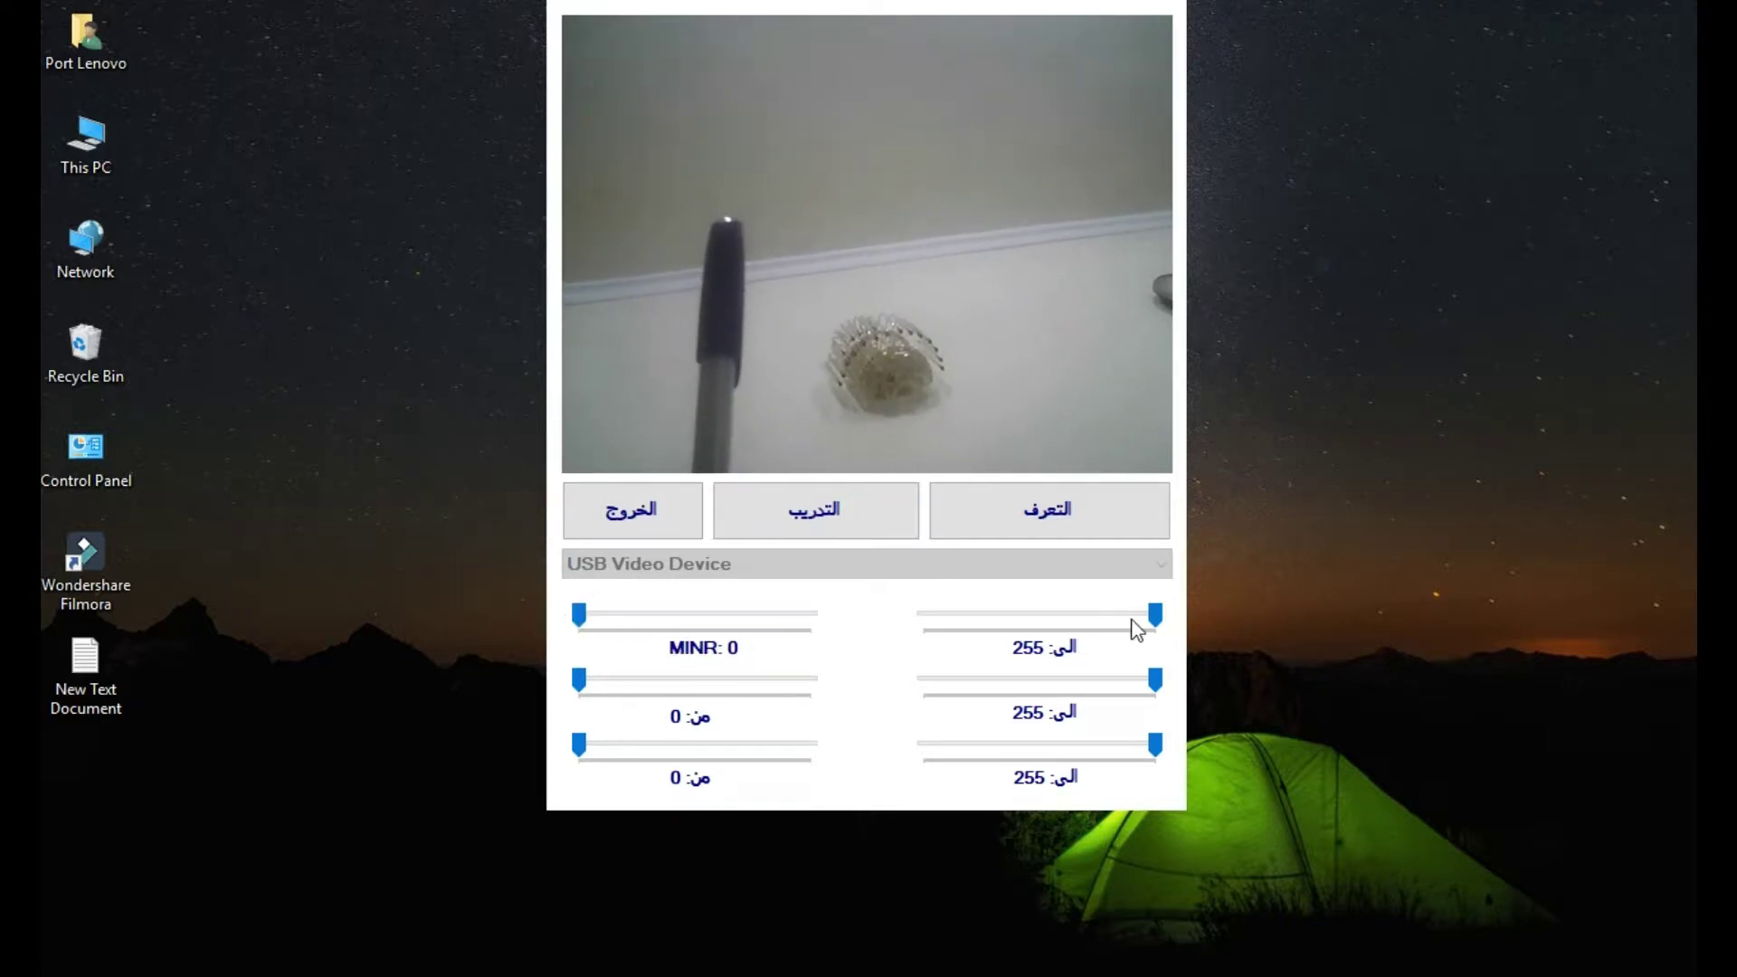
{"action": "left_click_drag", "start_coordinate": [1056, 631], "coordinate": [1000, 612]}
{"action": "left_click", "coordinate": [1053, 631]}
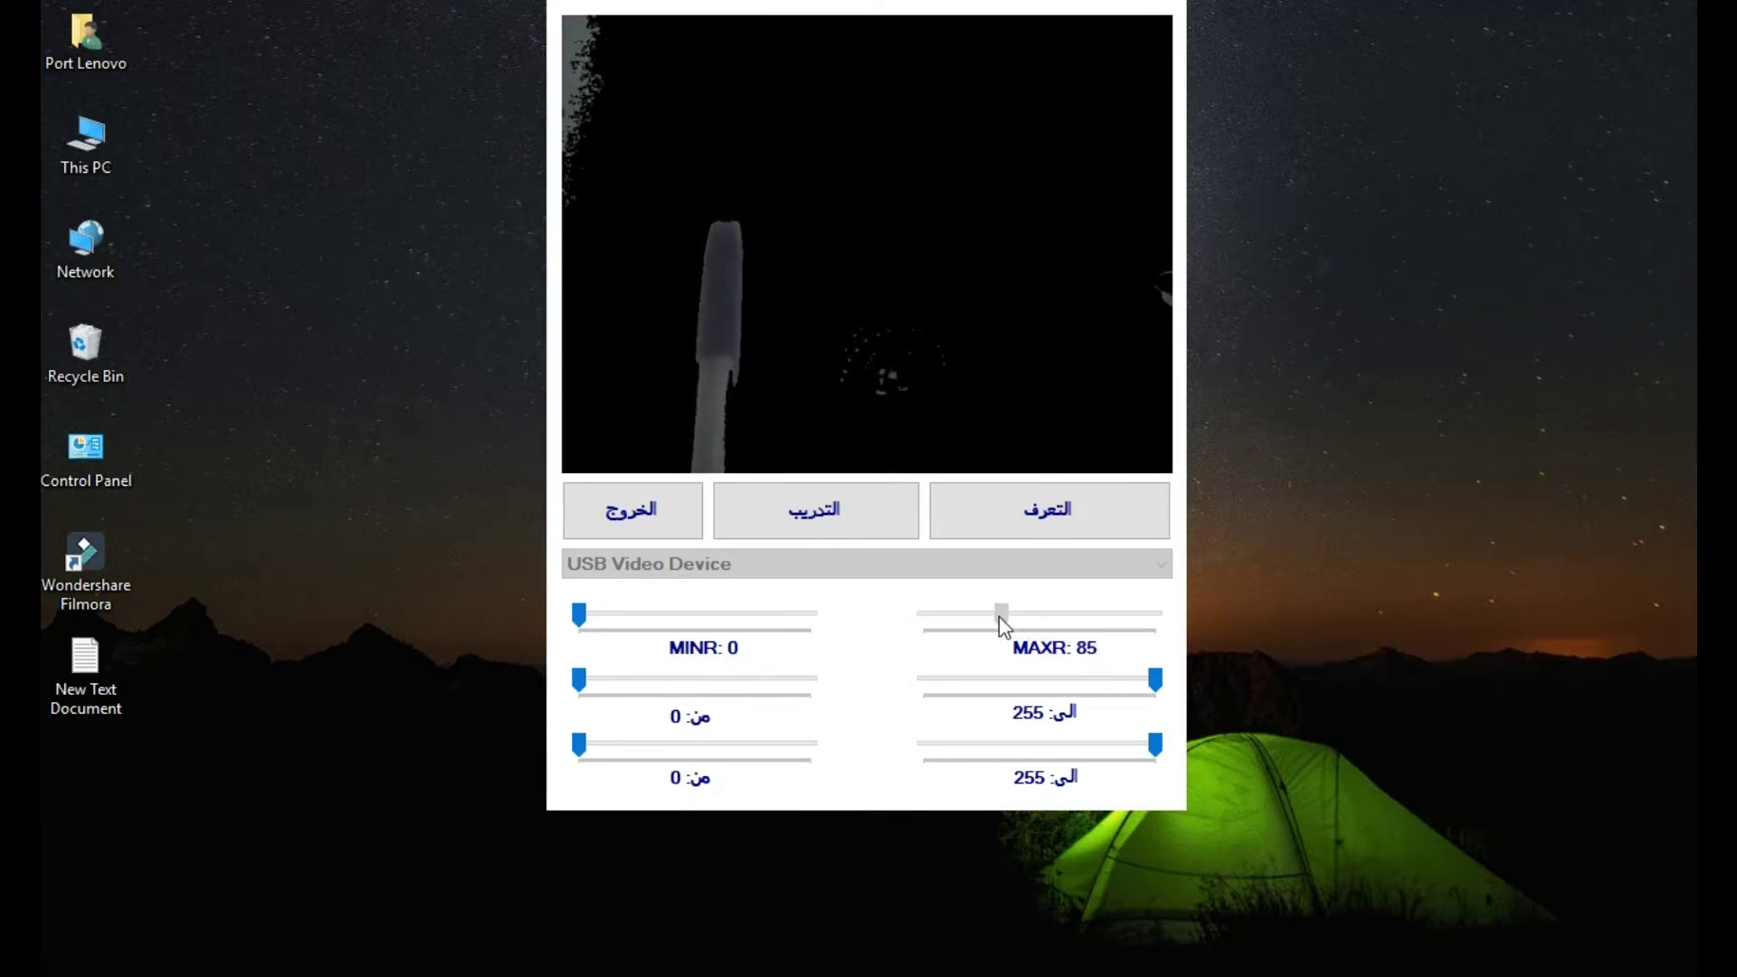
{"action": "left_click", "coordinate": [1062, 535]}
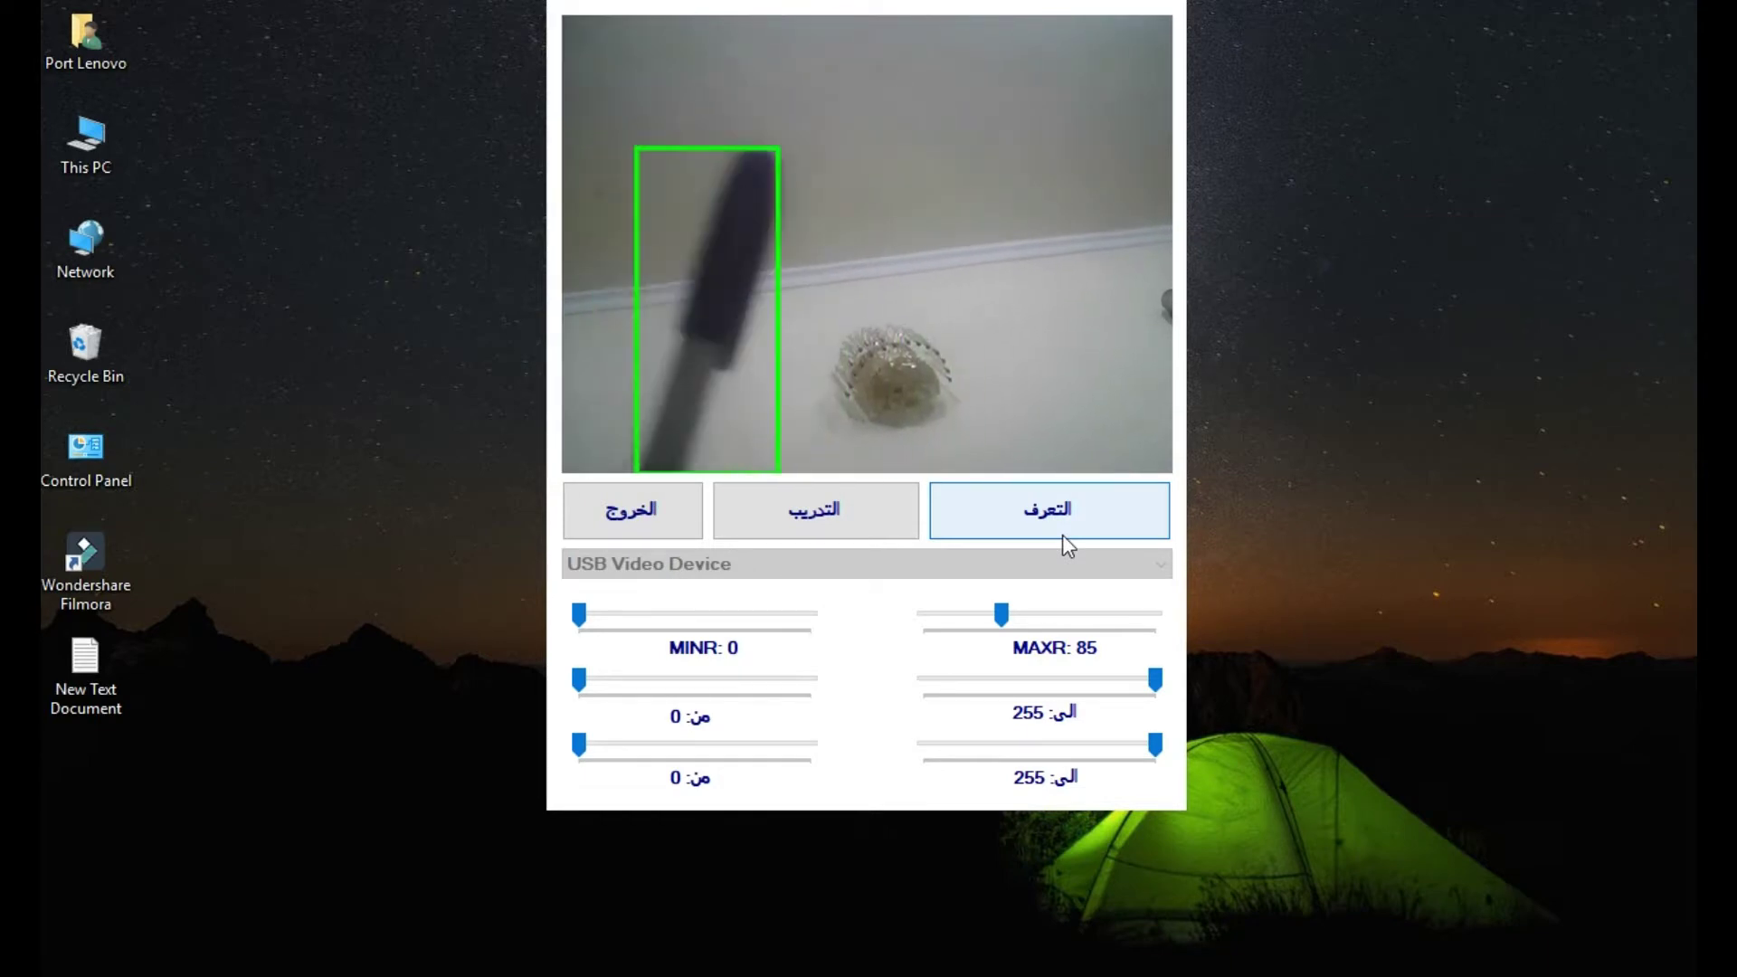
Return to training mode (التدريب) and reset the maximum red value to 255.
{"action": "left_click", "coordinate": [886, 518]}
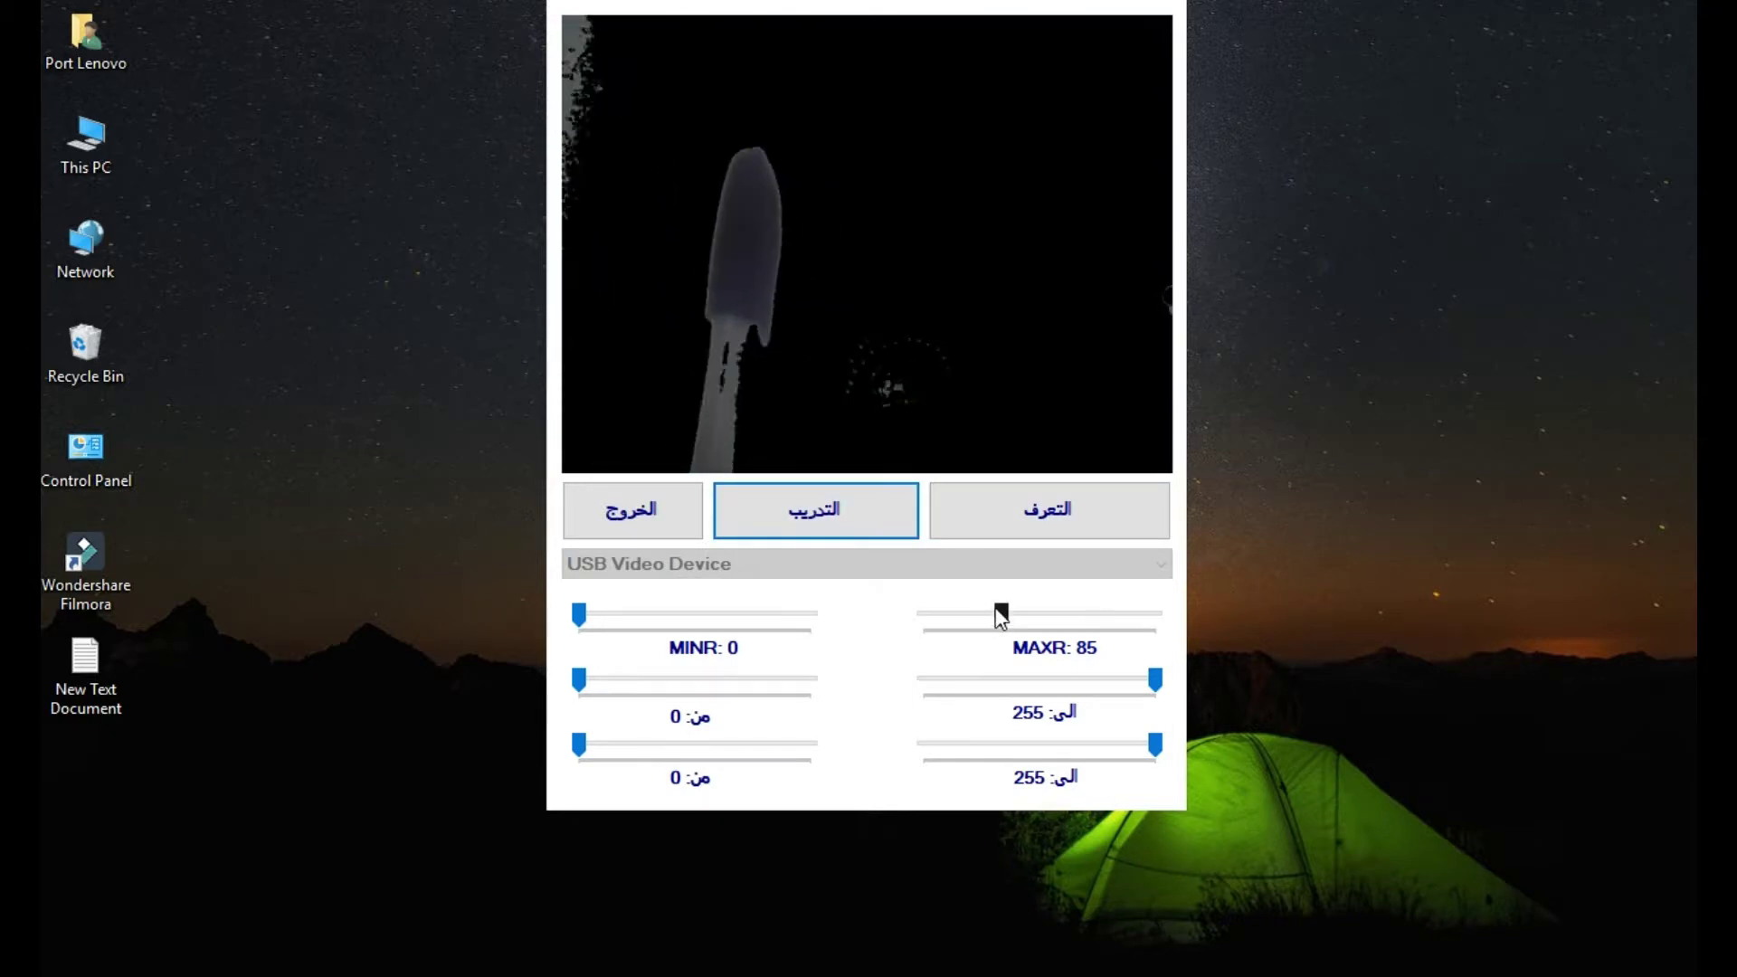
{"action": "left_click_drag", "start_coordinate": [1000, 615], "coordinate": [1163, 631]}
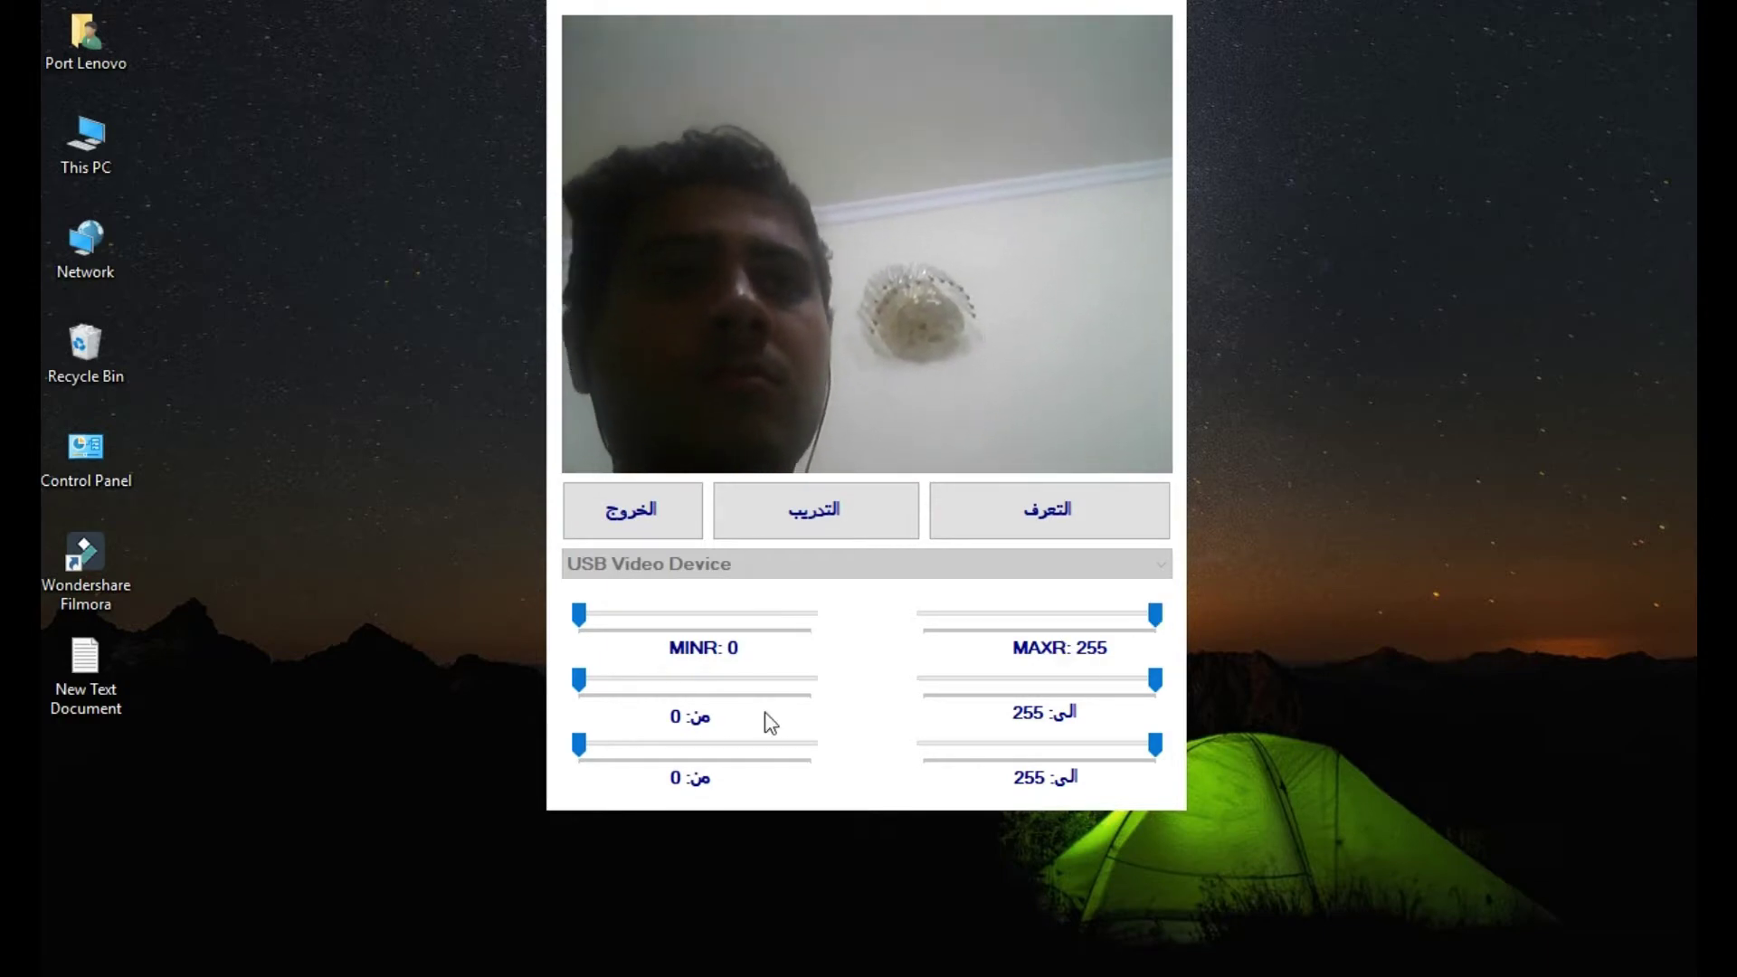
Switch to the Notepad note, add the line "الان سأجعله يتعرف على وجهي", and minimize it again.
{"action": "key", "text": "alt+Tab"}
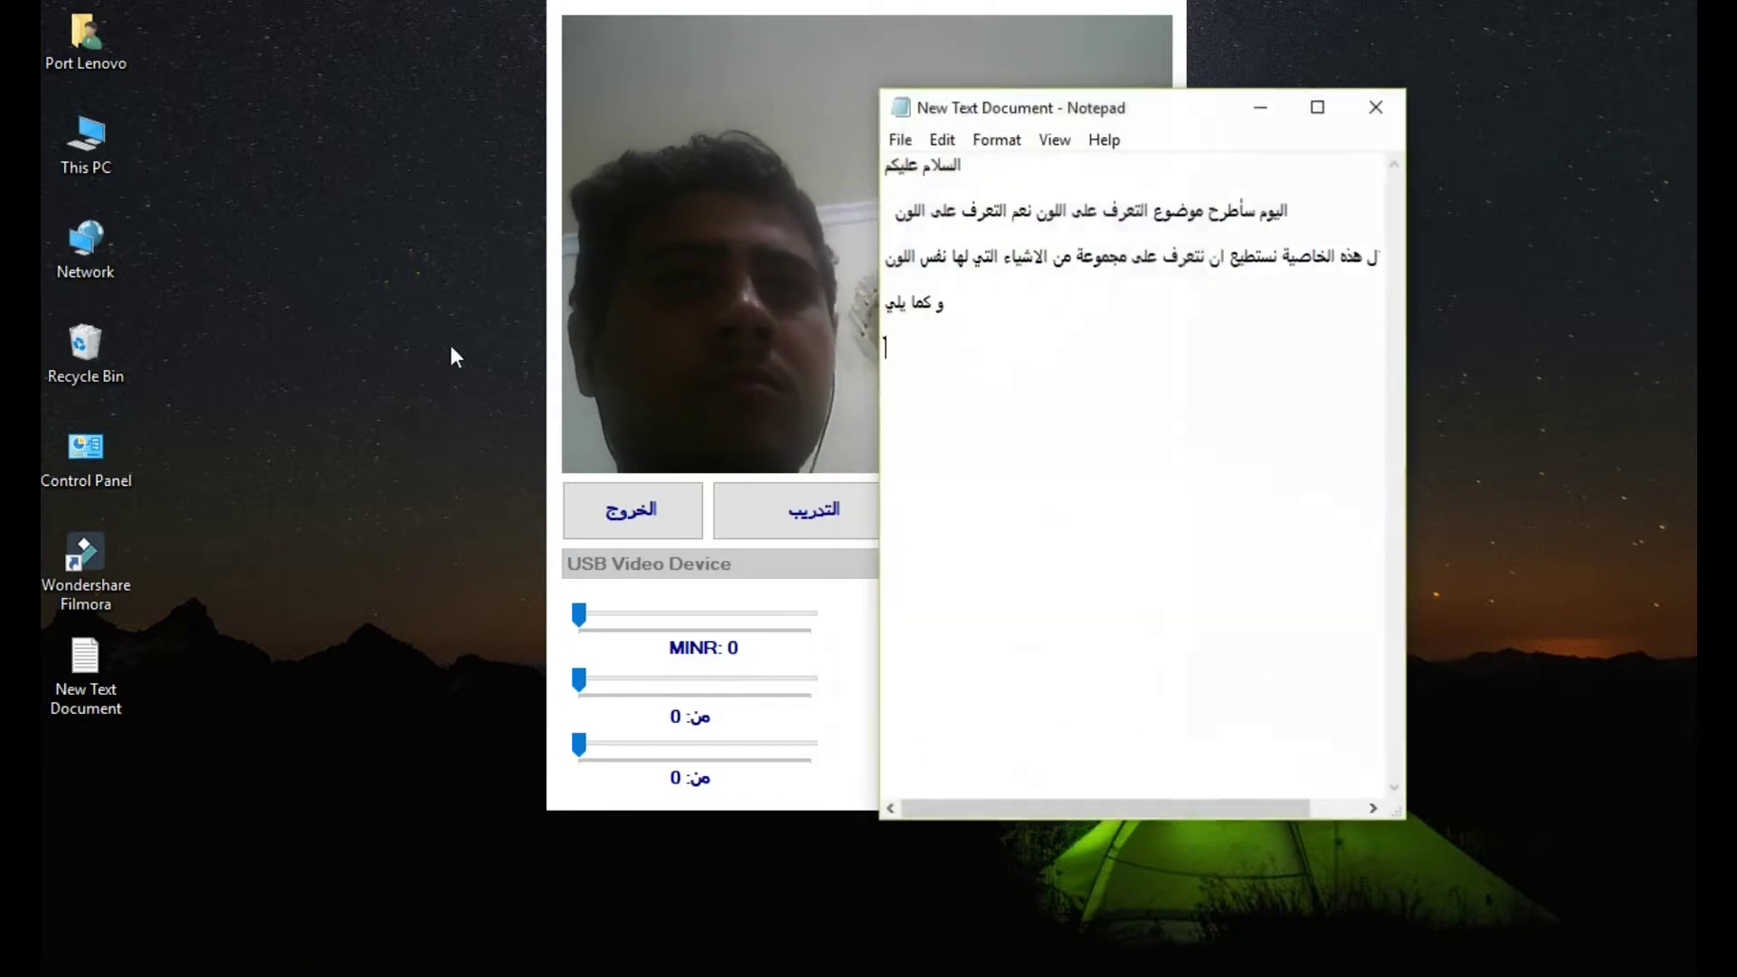
{"action": "key", "text": "Return"}
{"action": "type", "text": "الان سأجعل"}
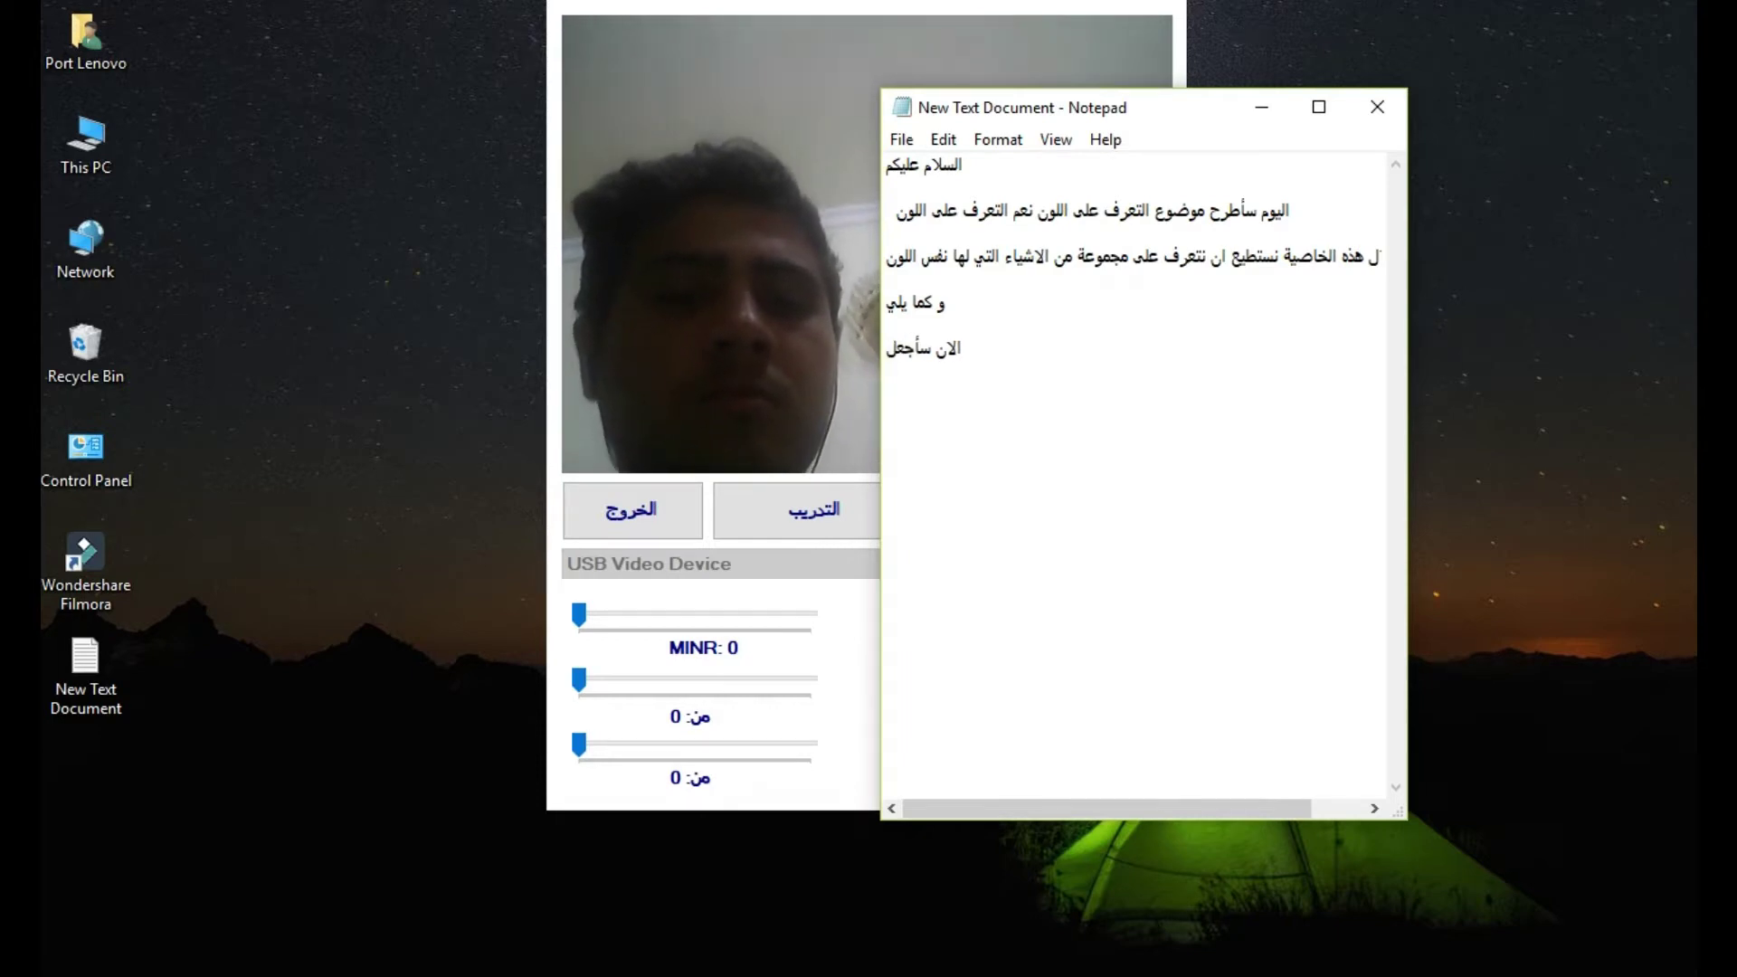
{"action": "type", "text": "ه يتع"}
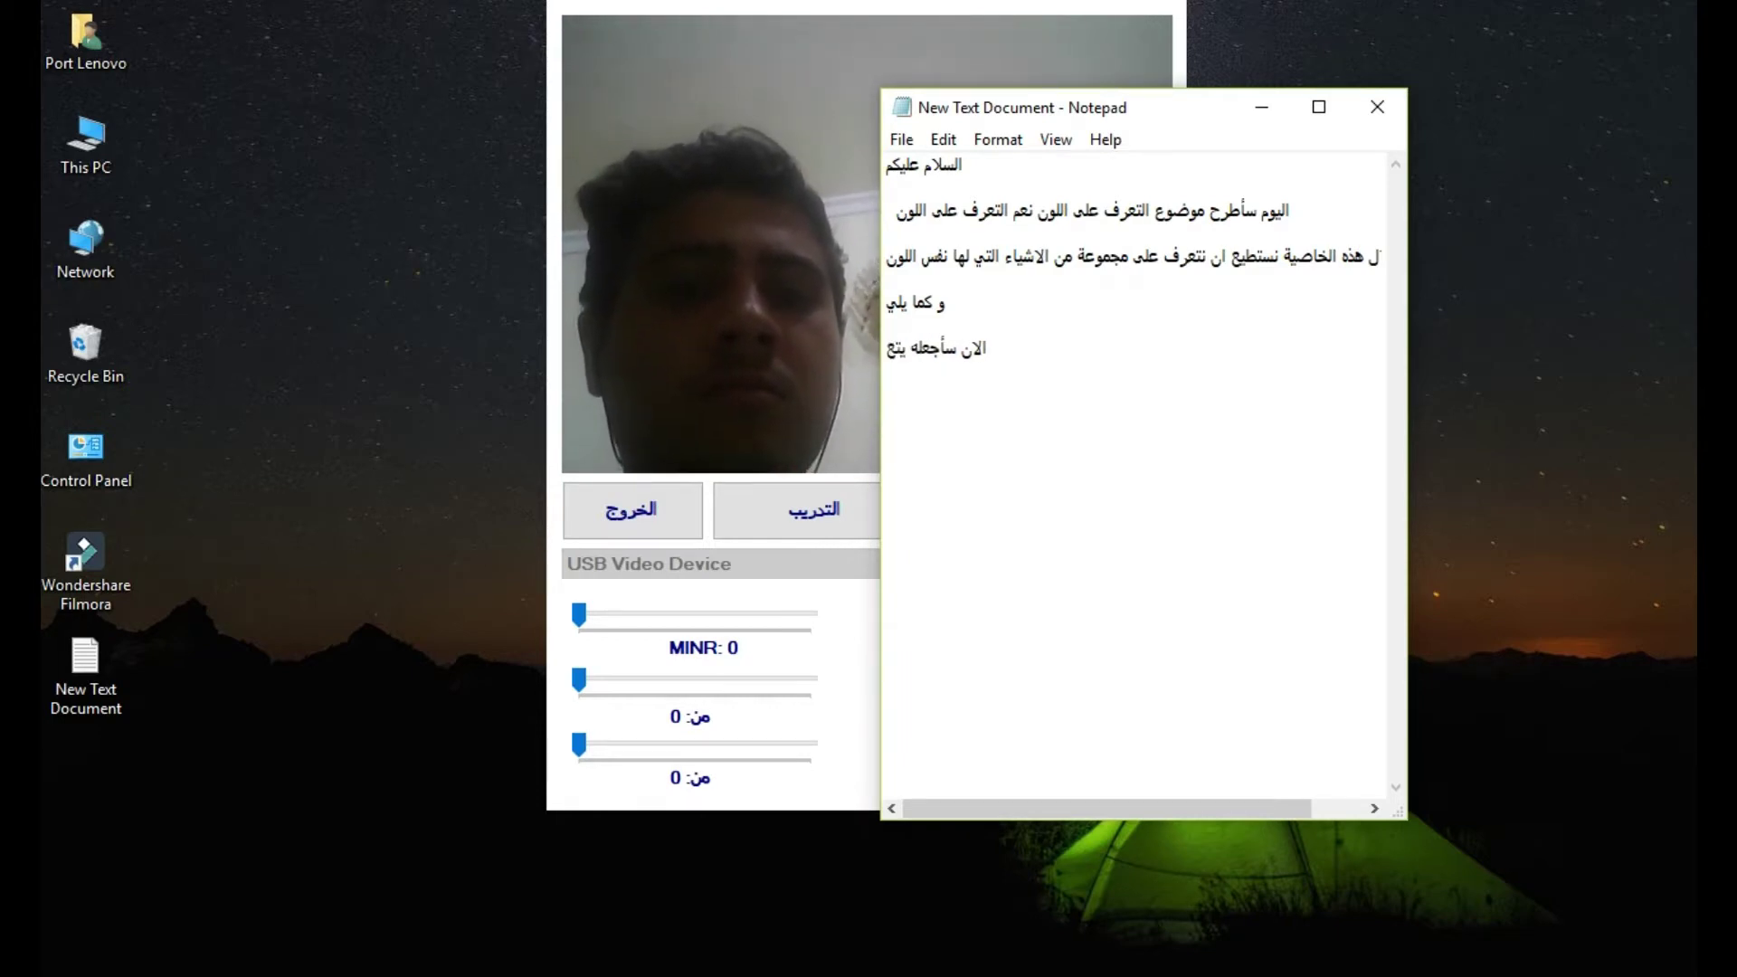
{"action": "type", "text": "رف على"}
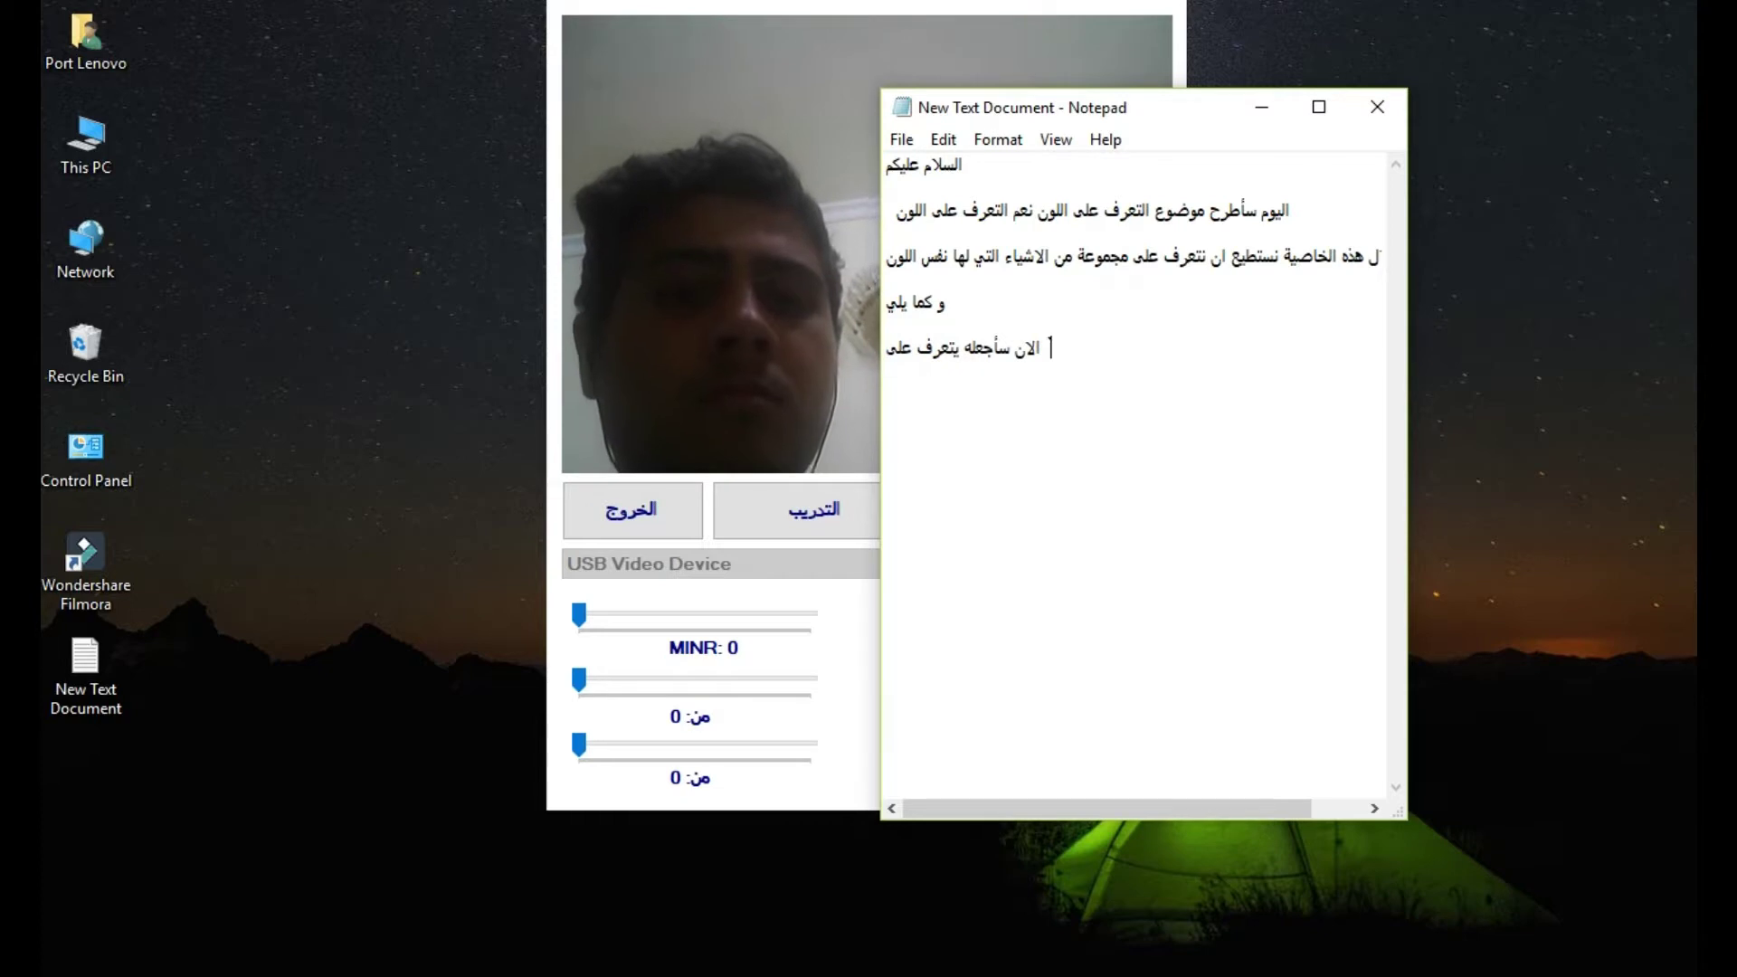
{"action": "type", "text": " وجهي"}
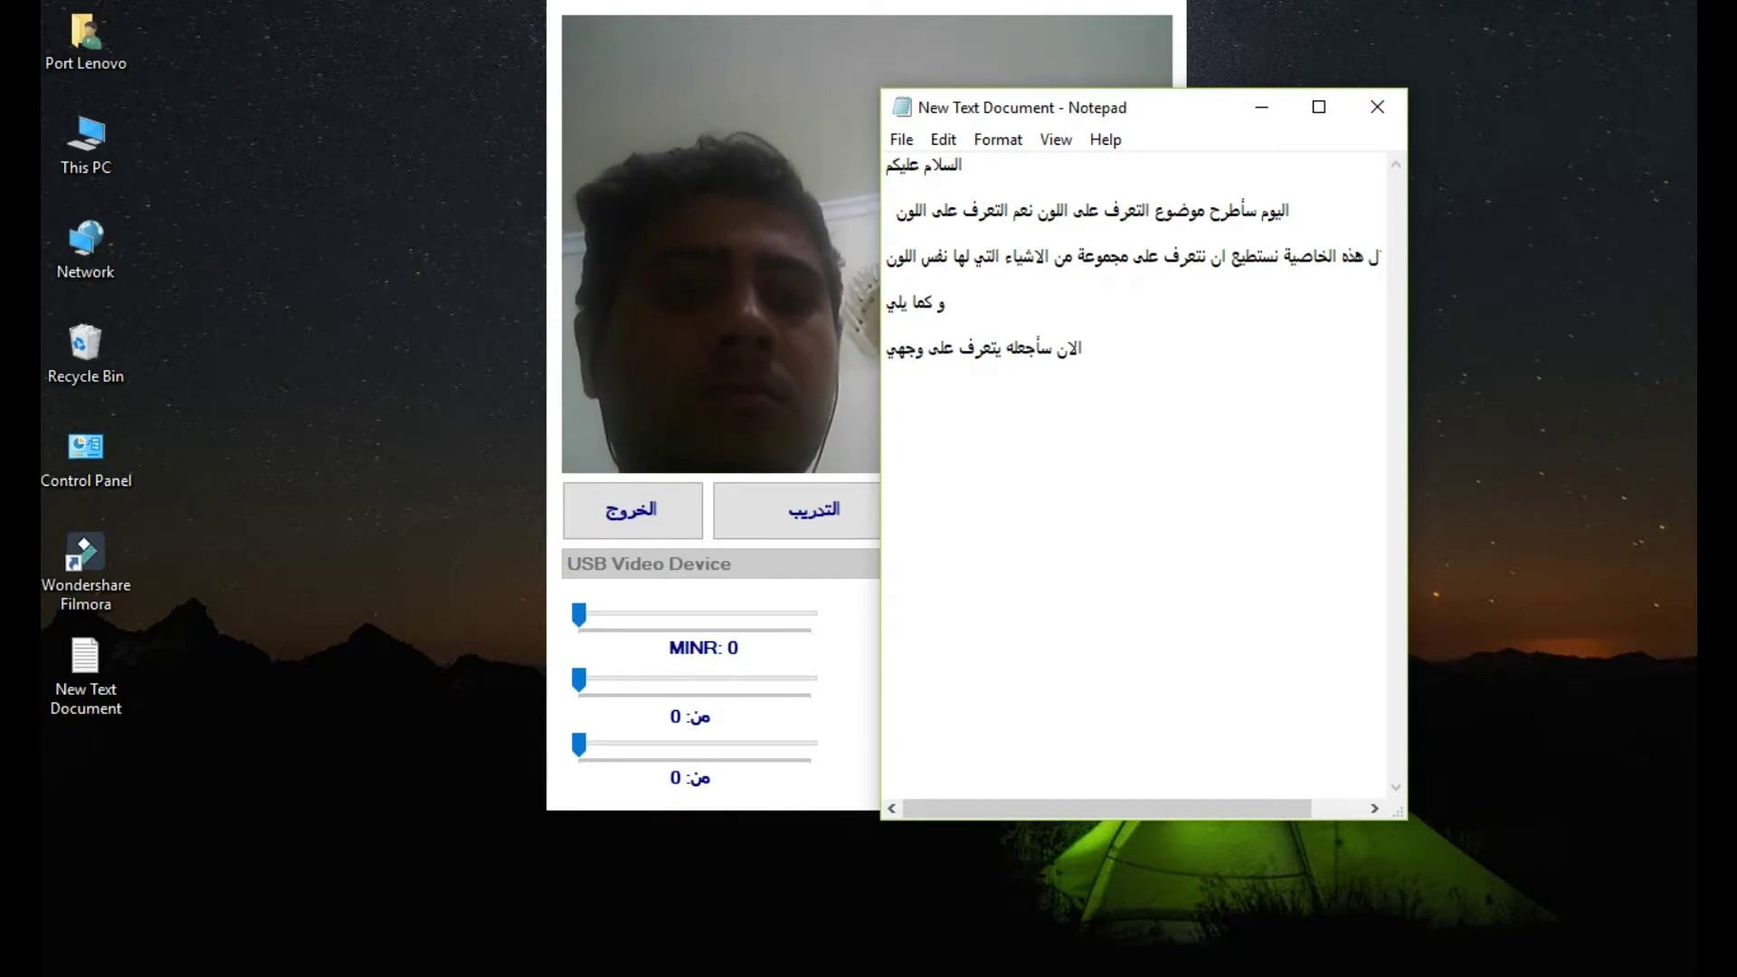
{"action": "key", "text": "Return"}
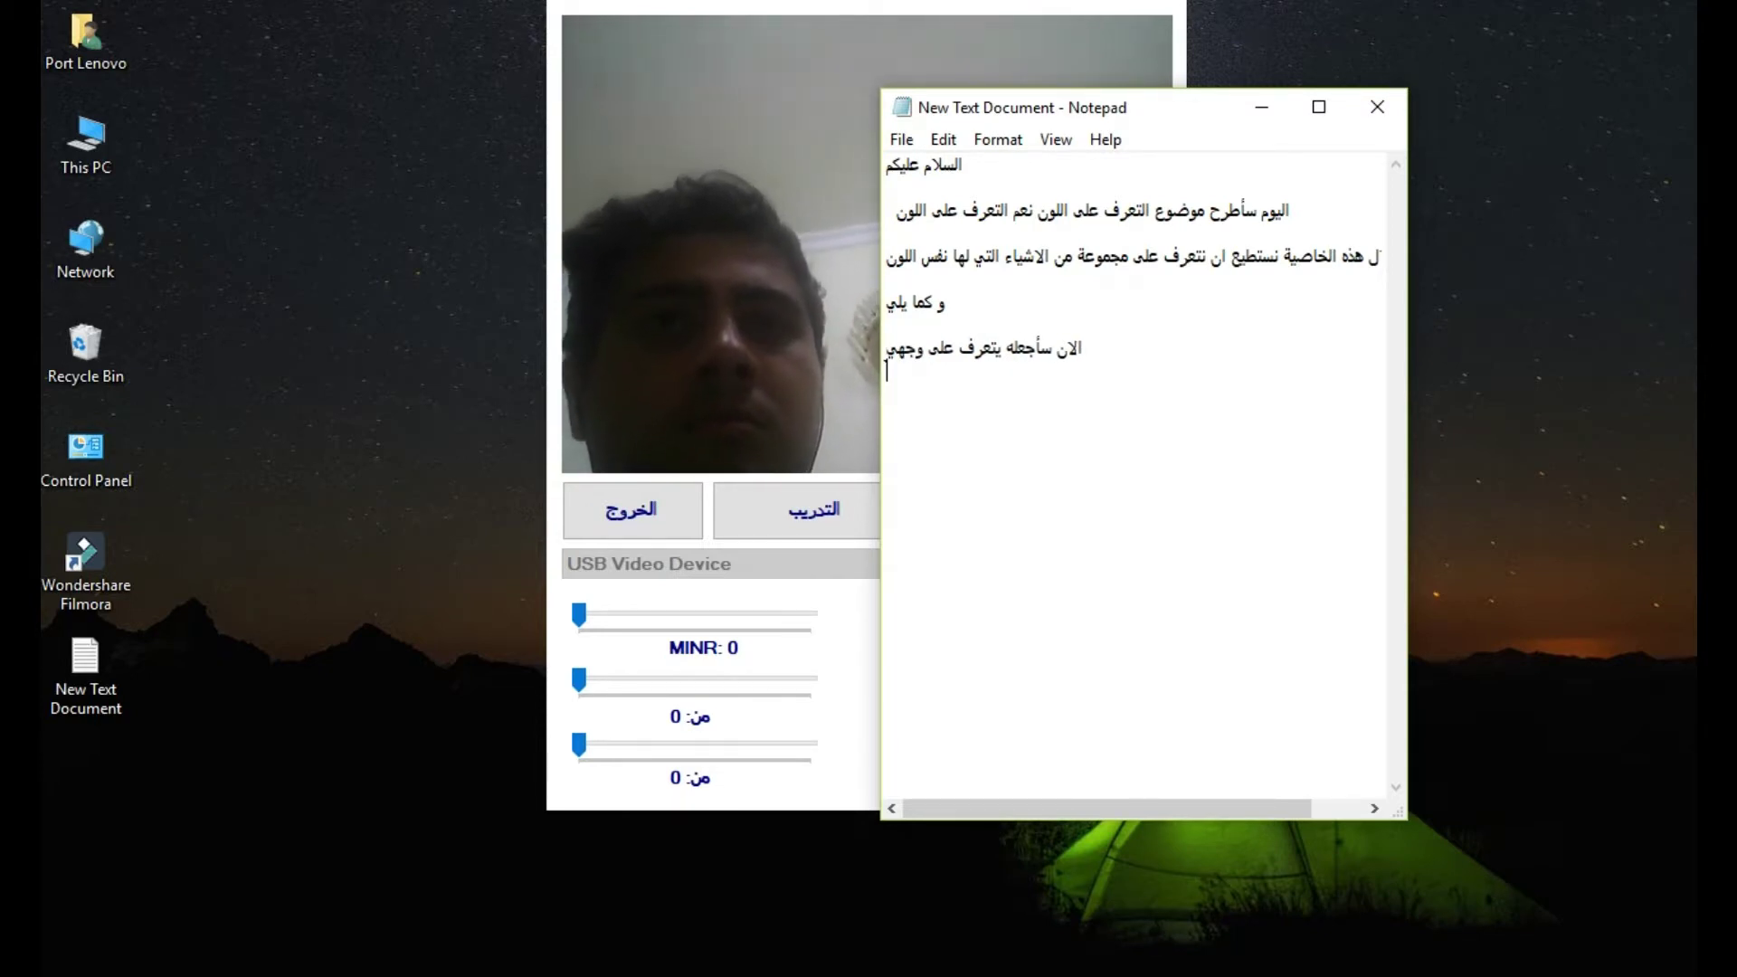
{"action": "left_click", "coordinate": [1262, 107]}
In training mode, limit the color filter for the face to maximum red 158, green 147 and blue 105, with green and blue minimums at 0.
{"action": "left_click", "coordinate": [873, 516]}
{"action": "left_click_drag", "start_coordinate": [1155, 615], "coordinate": [1068, 614]}
{"action": "left_click_drag", "start_coordinate": [1158, 681], "coordinate": [1058, 678]}
{"action": "left_click_drag", "start_coordinate": [1160, 744], "coordinate": [1020, 742]}
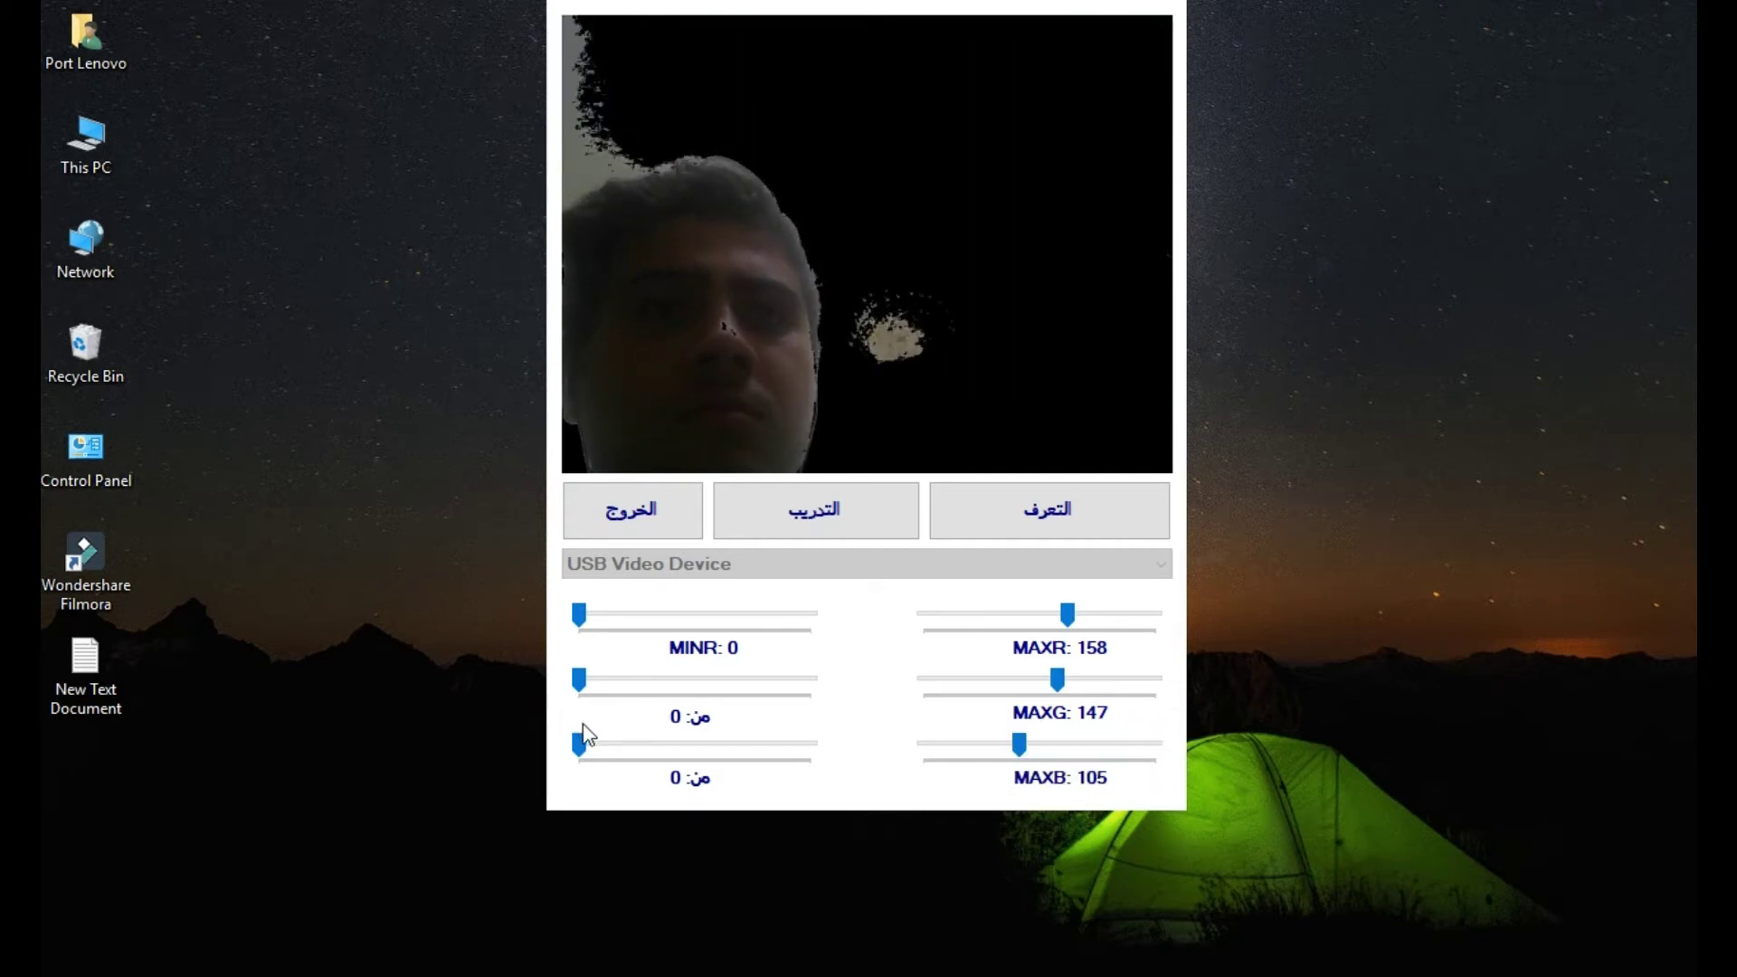
{"action": "left_click", "coordinate": [580, 744]}
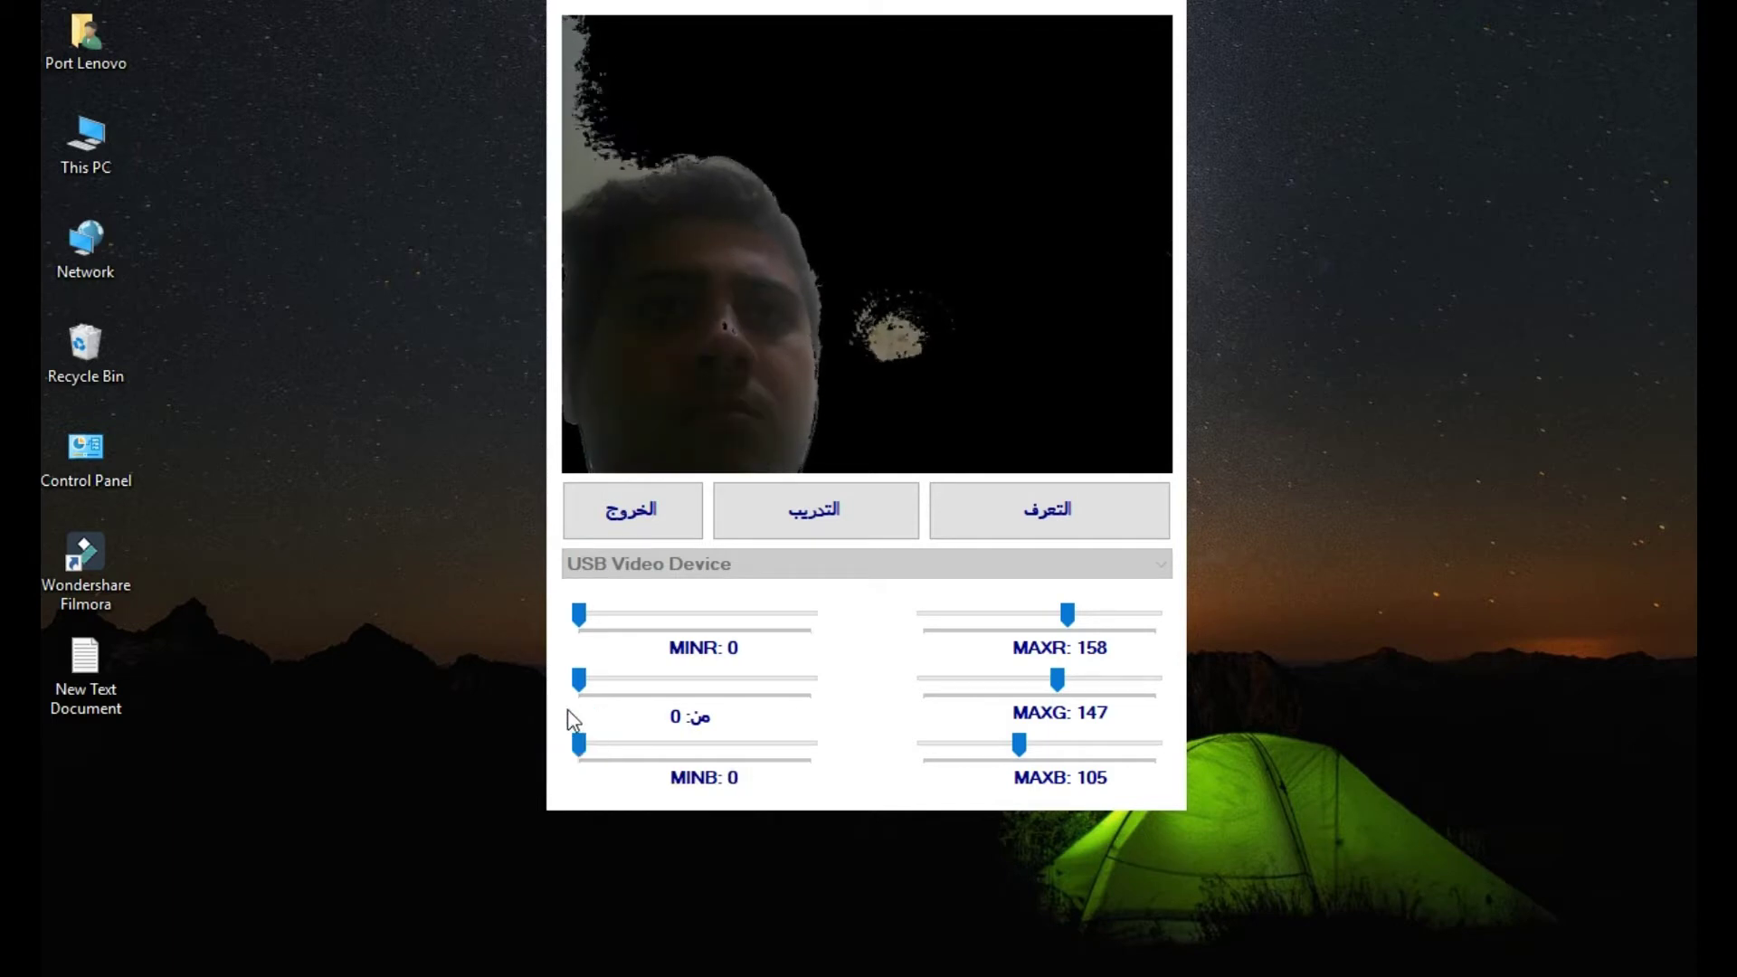
{"action": "left_click", "coordinate": [577, 683]}
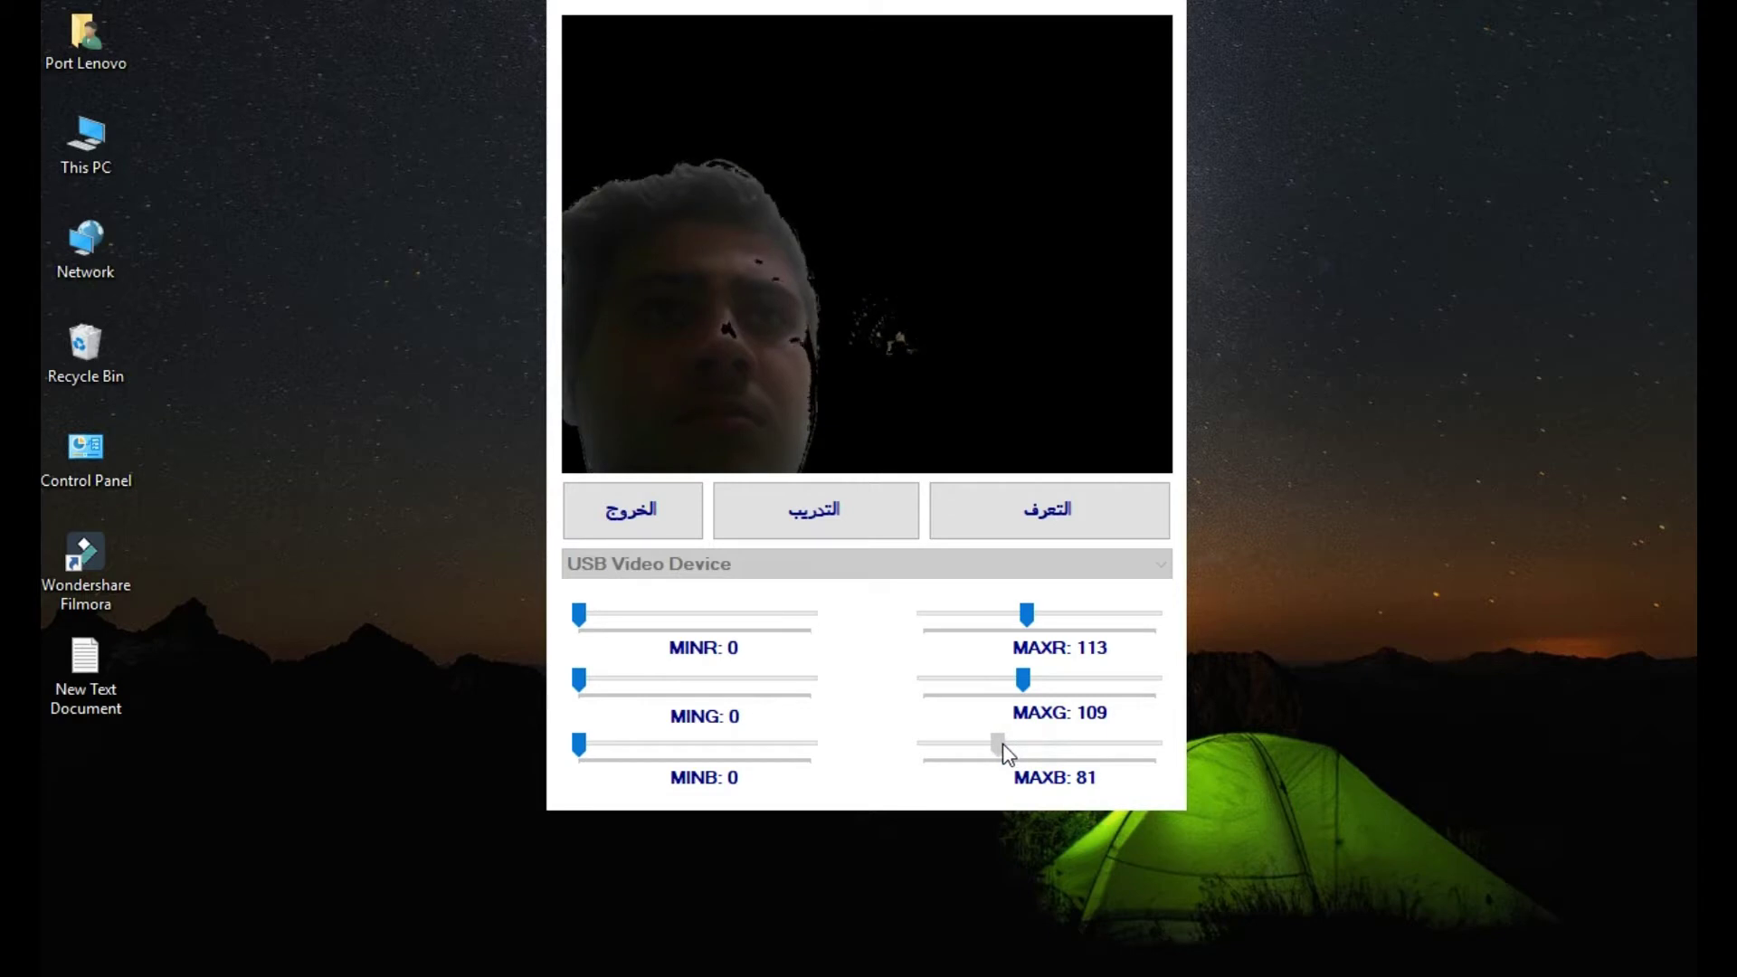
Start recognition (التعرف) of the face, and return to training mode (التدريب) with maximum green and blue reset to 255.
{"action": "left_click", "coordinate": [1001, 500]}
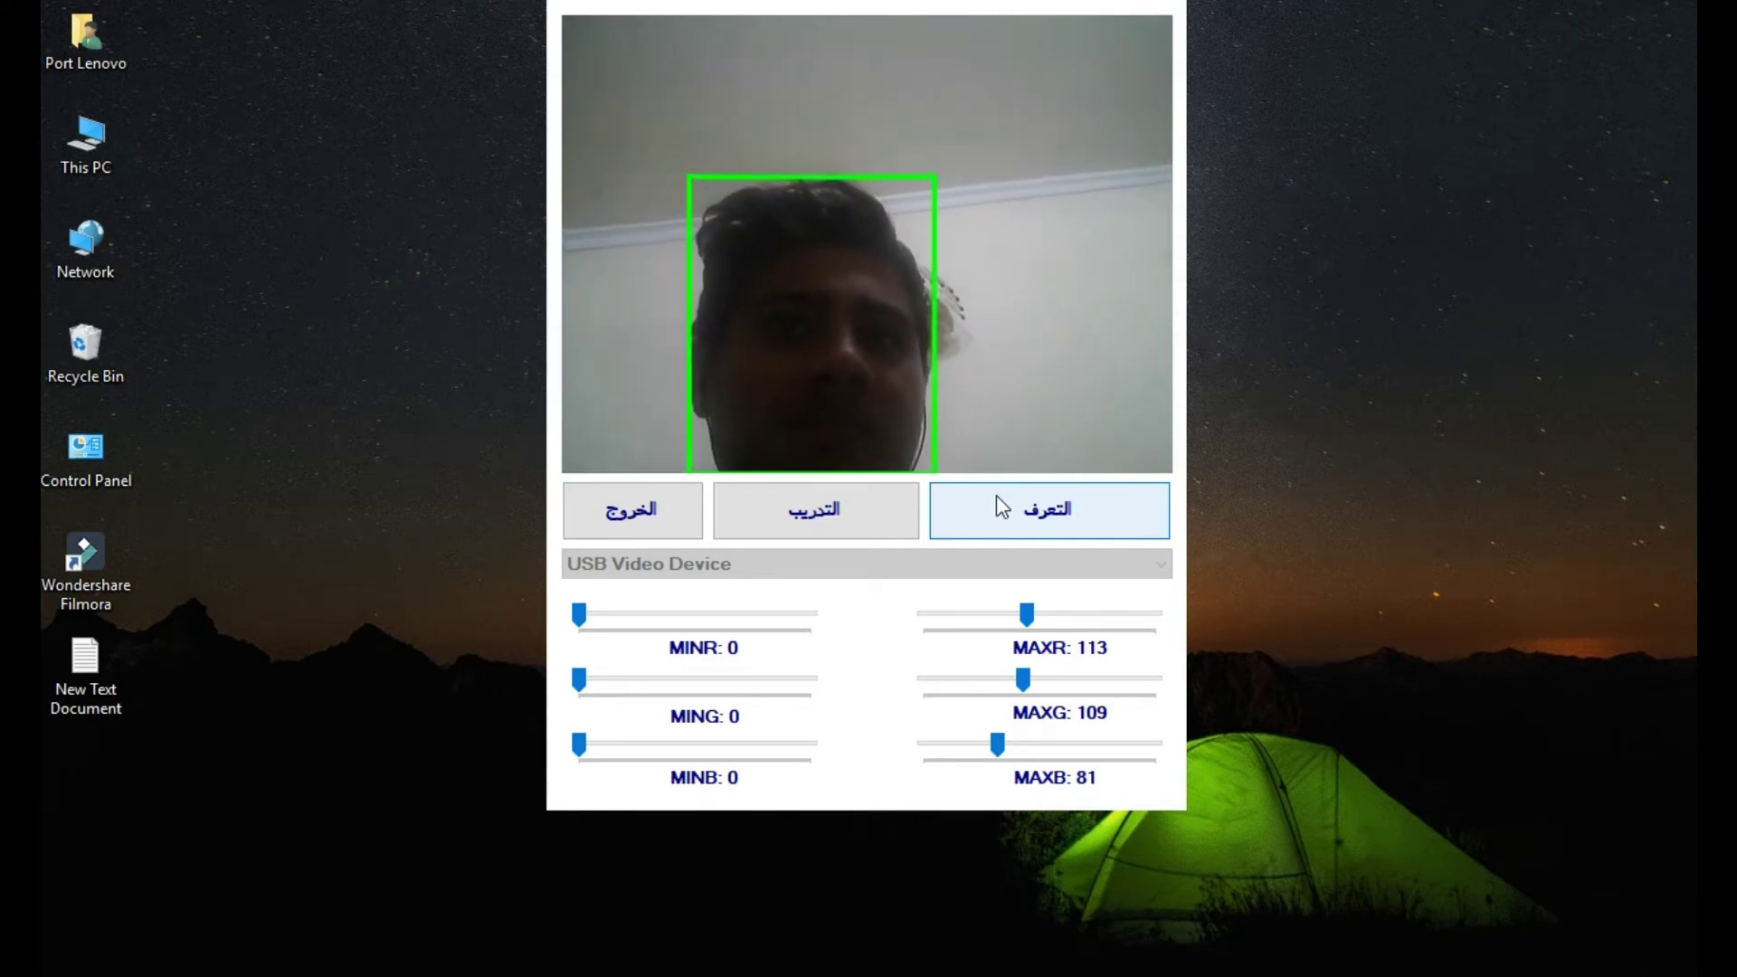
{"action": "left_click", "coordinate": [868, 525]}
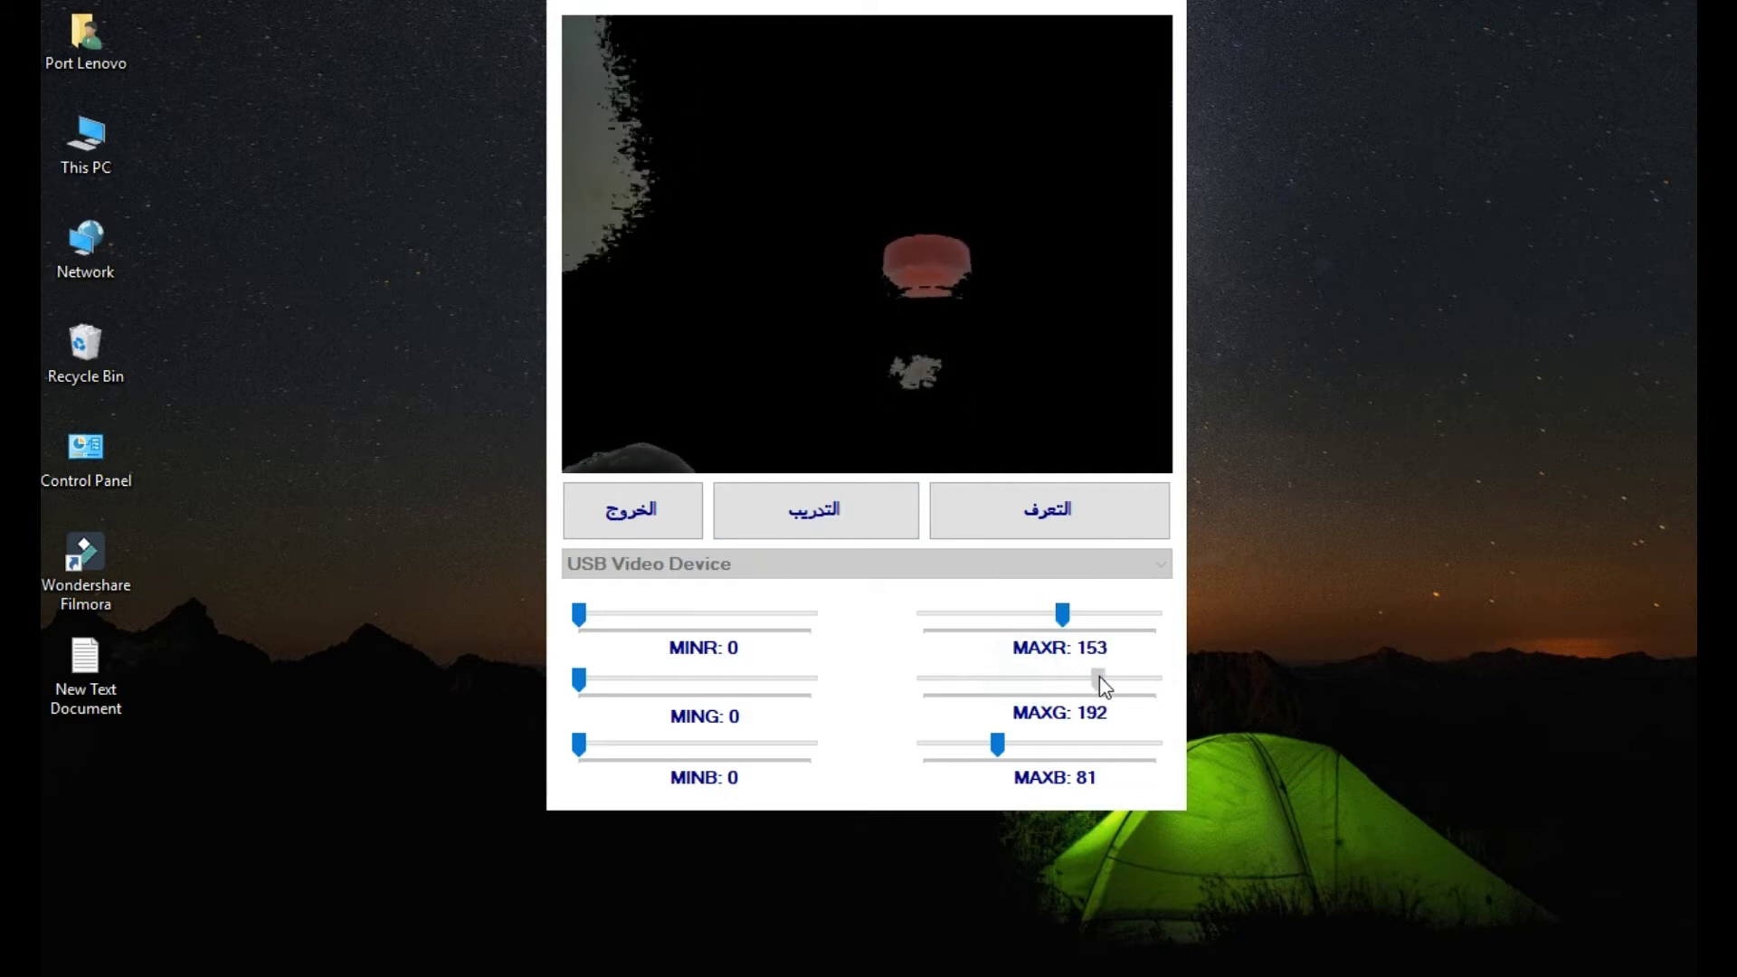
{"action": "left_click_drag", "start_coordinate": [998, 736], "coordinate": [1187, 749]}
{"action": "left_click_drag", "start_coordinate": [1098, 680], "coordinate": [1187, 677]}
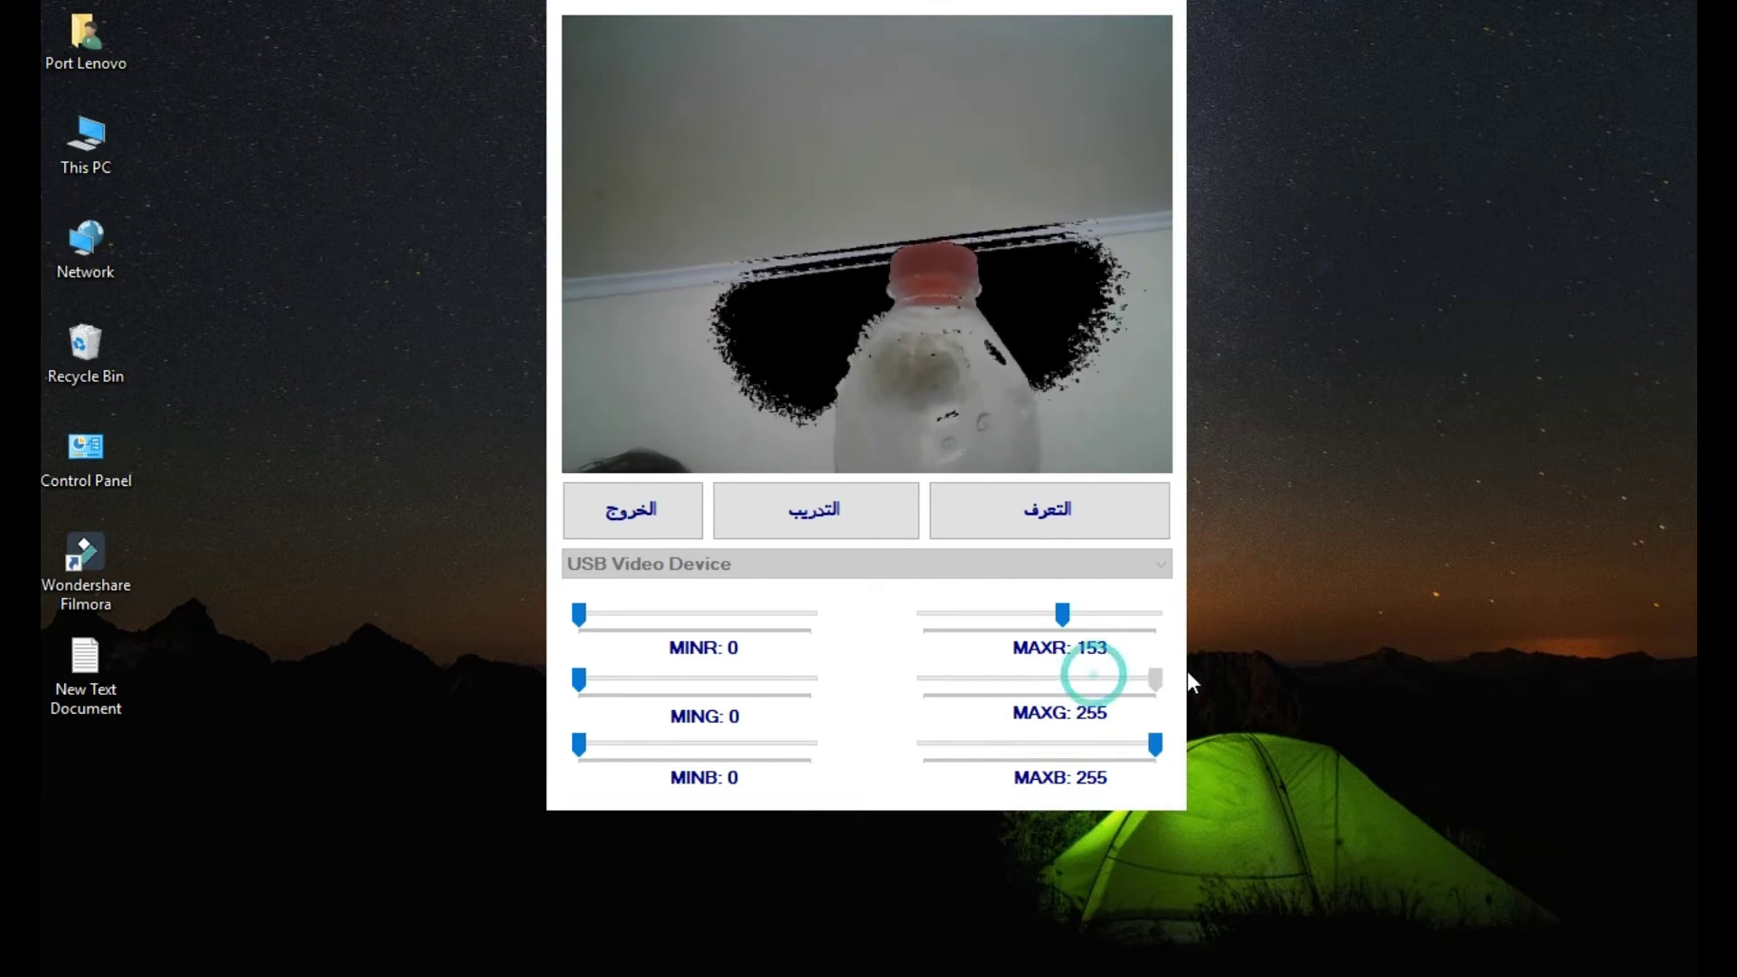
Limit the color filter for the red bottle cap to maximum red 126, minimum green 1 and maximum blue 70, and start recognition.
{"action": "mouse_move", "coordinate": [1062, 616]}
{"action": "left_mouse_down"}
{"action": "mouse_move", "coordinate": [924, 628]}
{"action": "mouse_move", "coordinate": [1049, 620]}
{"action": "mouse_move", "coordinate": [1036, 630]}
{"action": "left_mouse_up"}
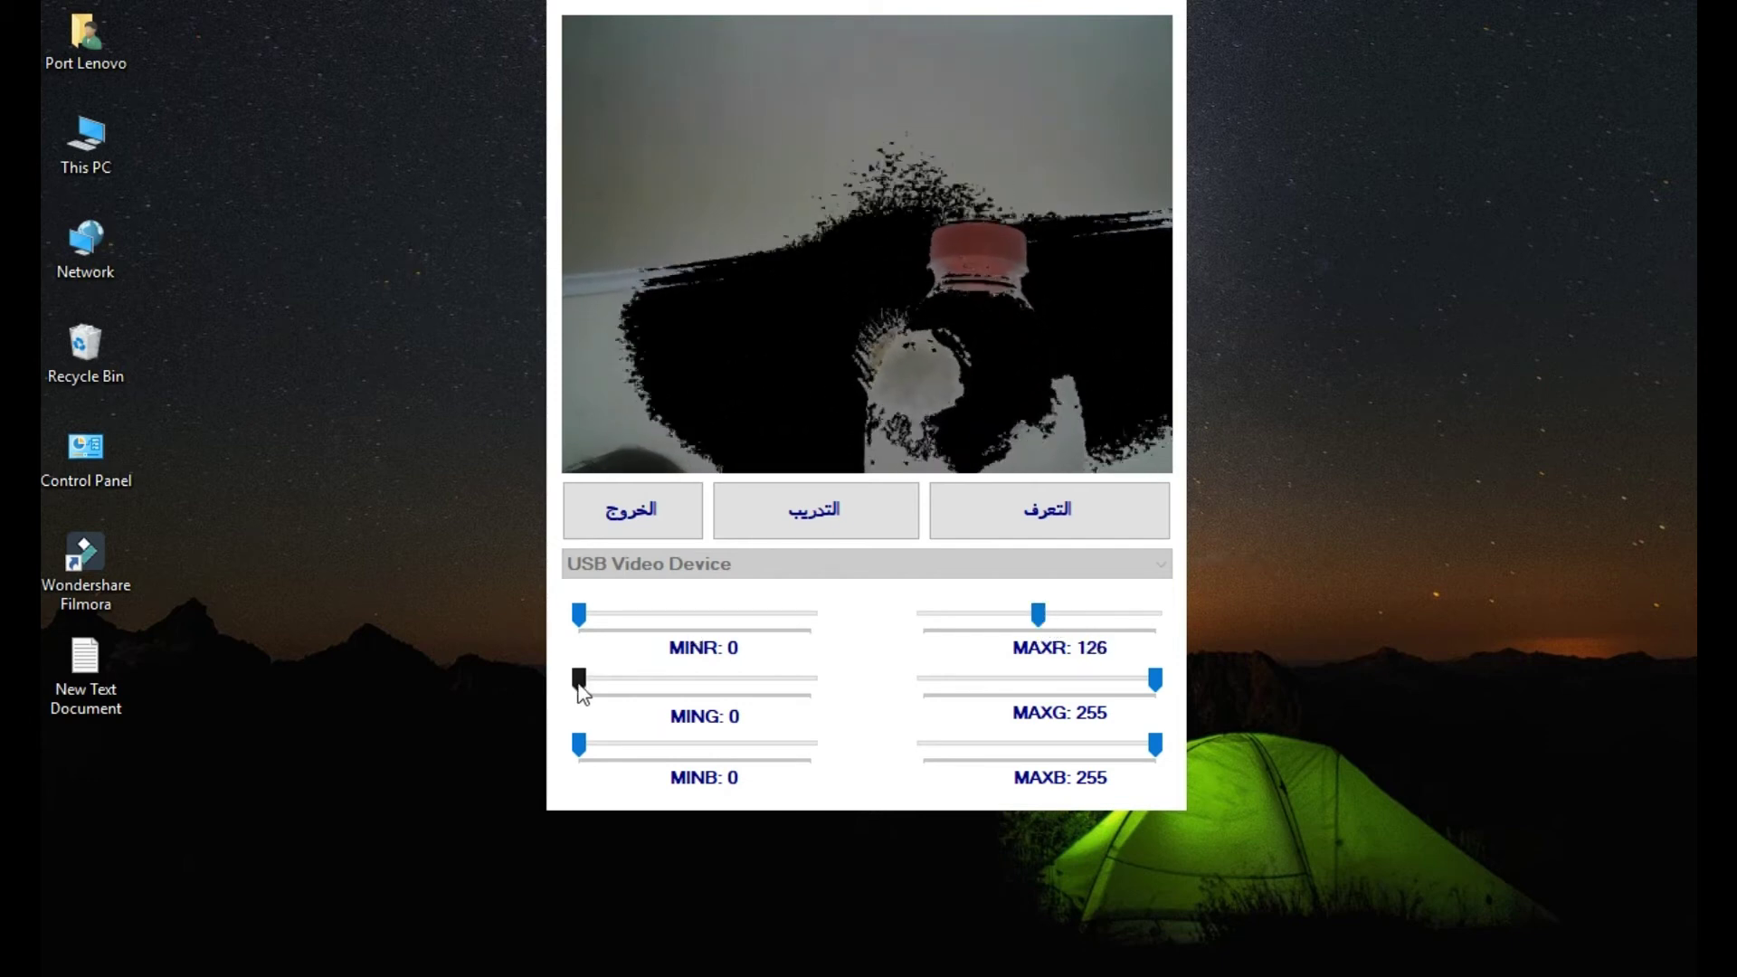
{"action": "left_click_drag", "start_coordinate": [586, 681], "coordinate": [529, 729]}
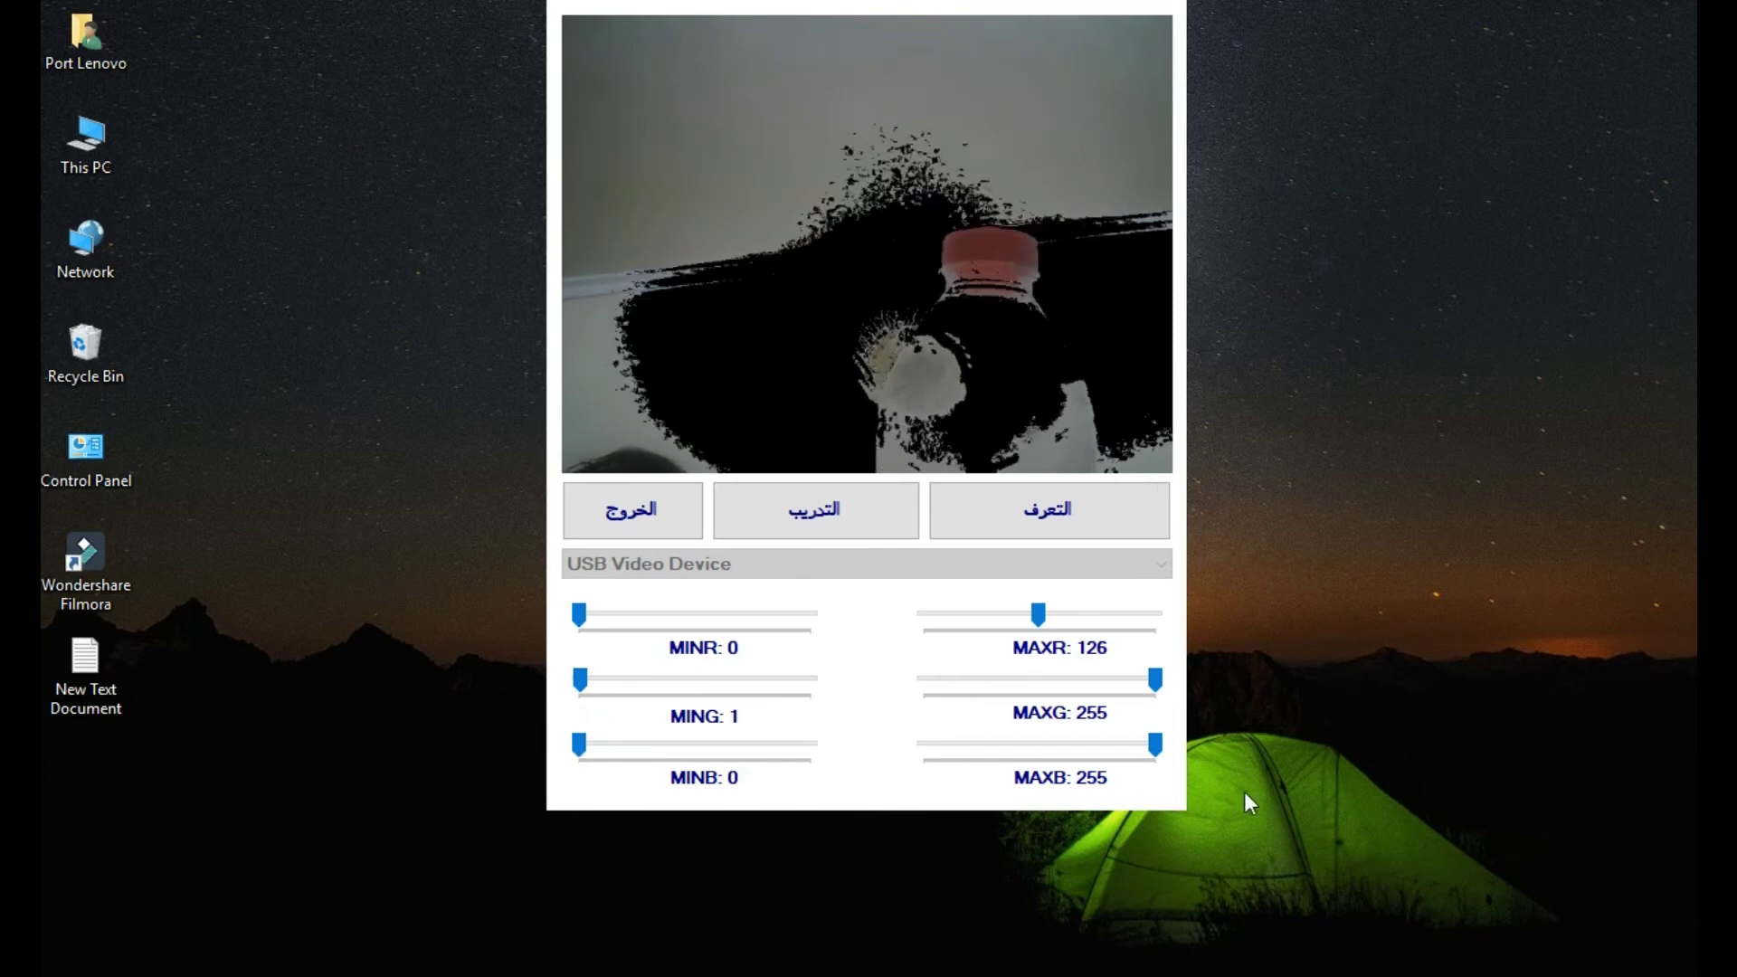
{"action": "left_click_drag", "start_coordinate": [1155, 744], "coordinate": [996, 760]}
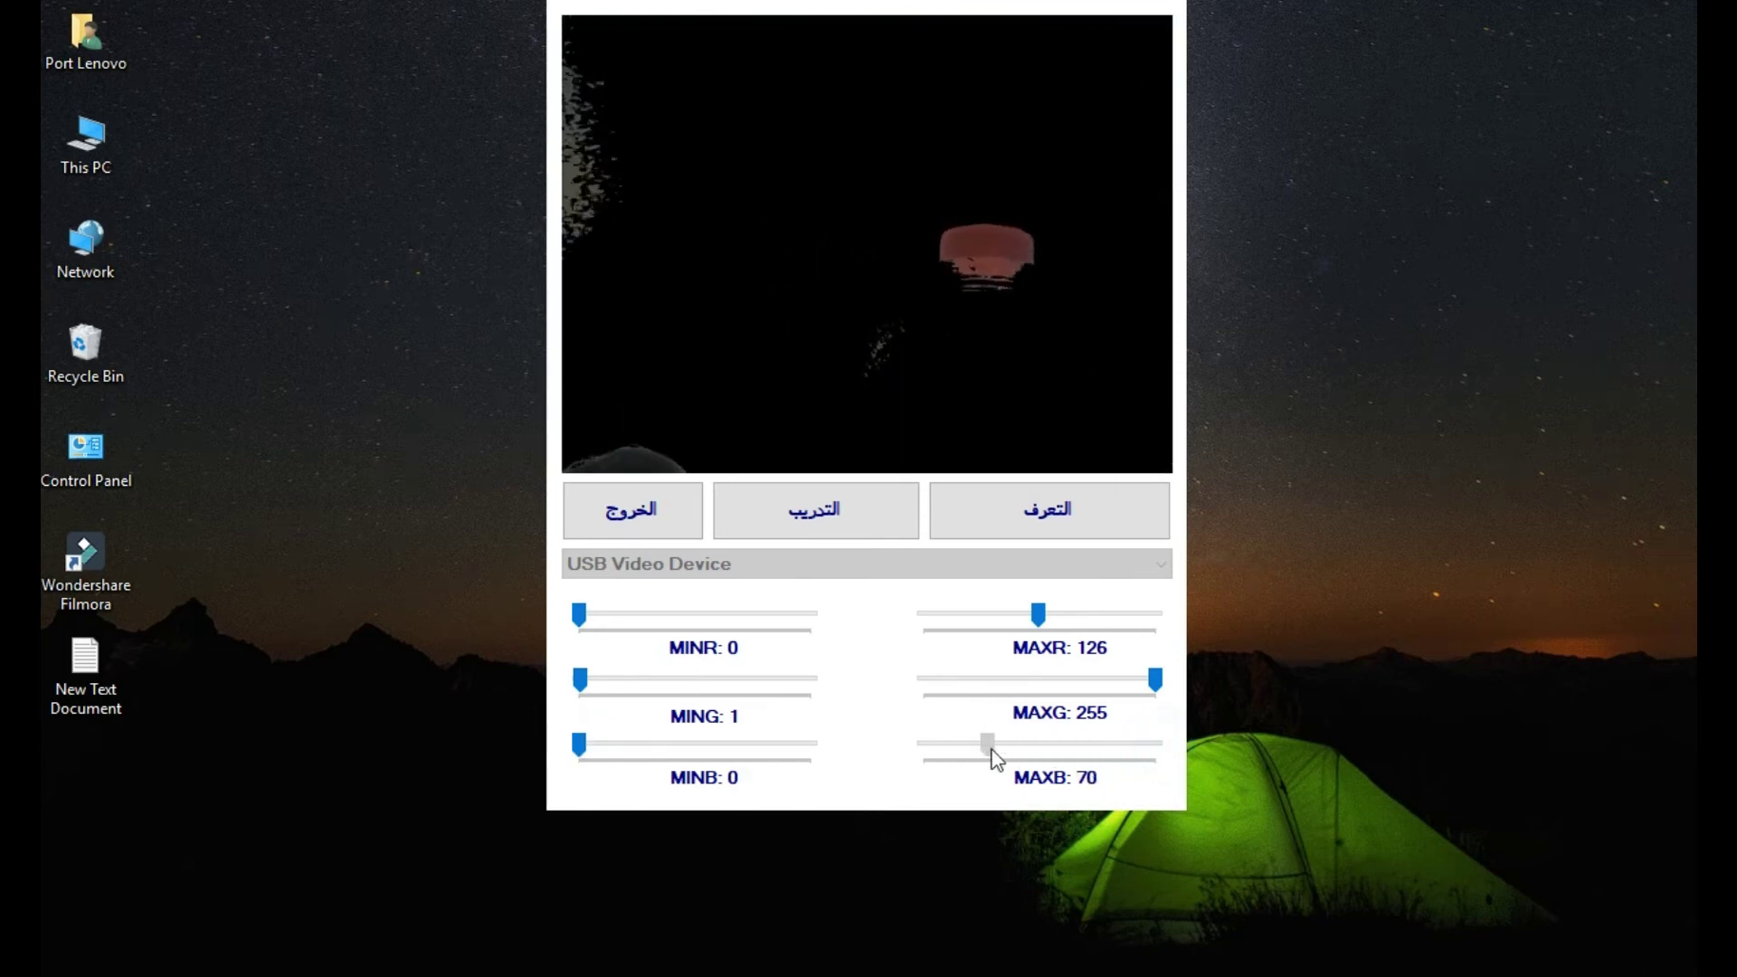
{"action": "left_click", "coordinate": [1055, 504]}
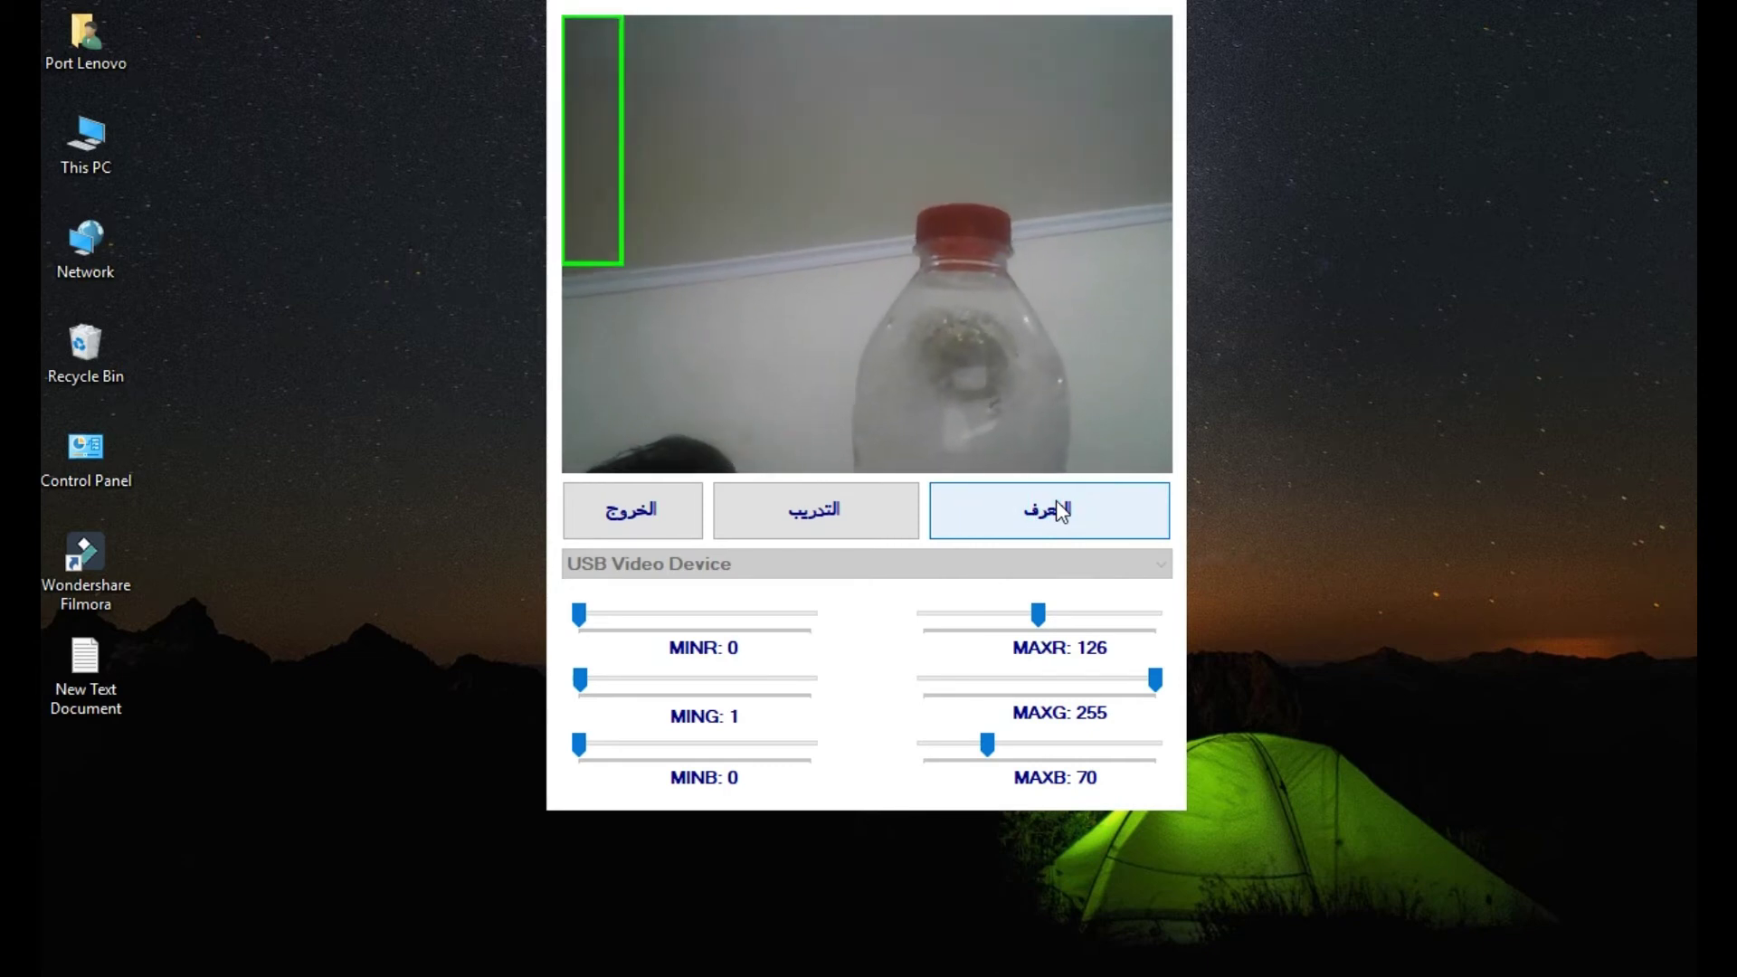
Return to training mode, limit the bottle cap's maximum green to 56, and run recognition again.
{"action": "left_click", "coordinate": [860, 496]}
{"action": "left_click", "coordinate": [1154, 683]}
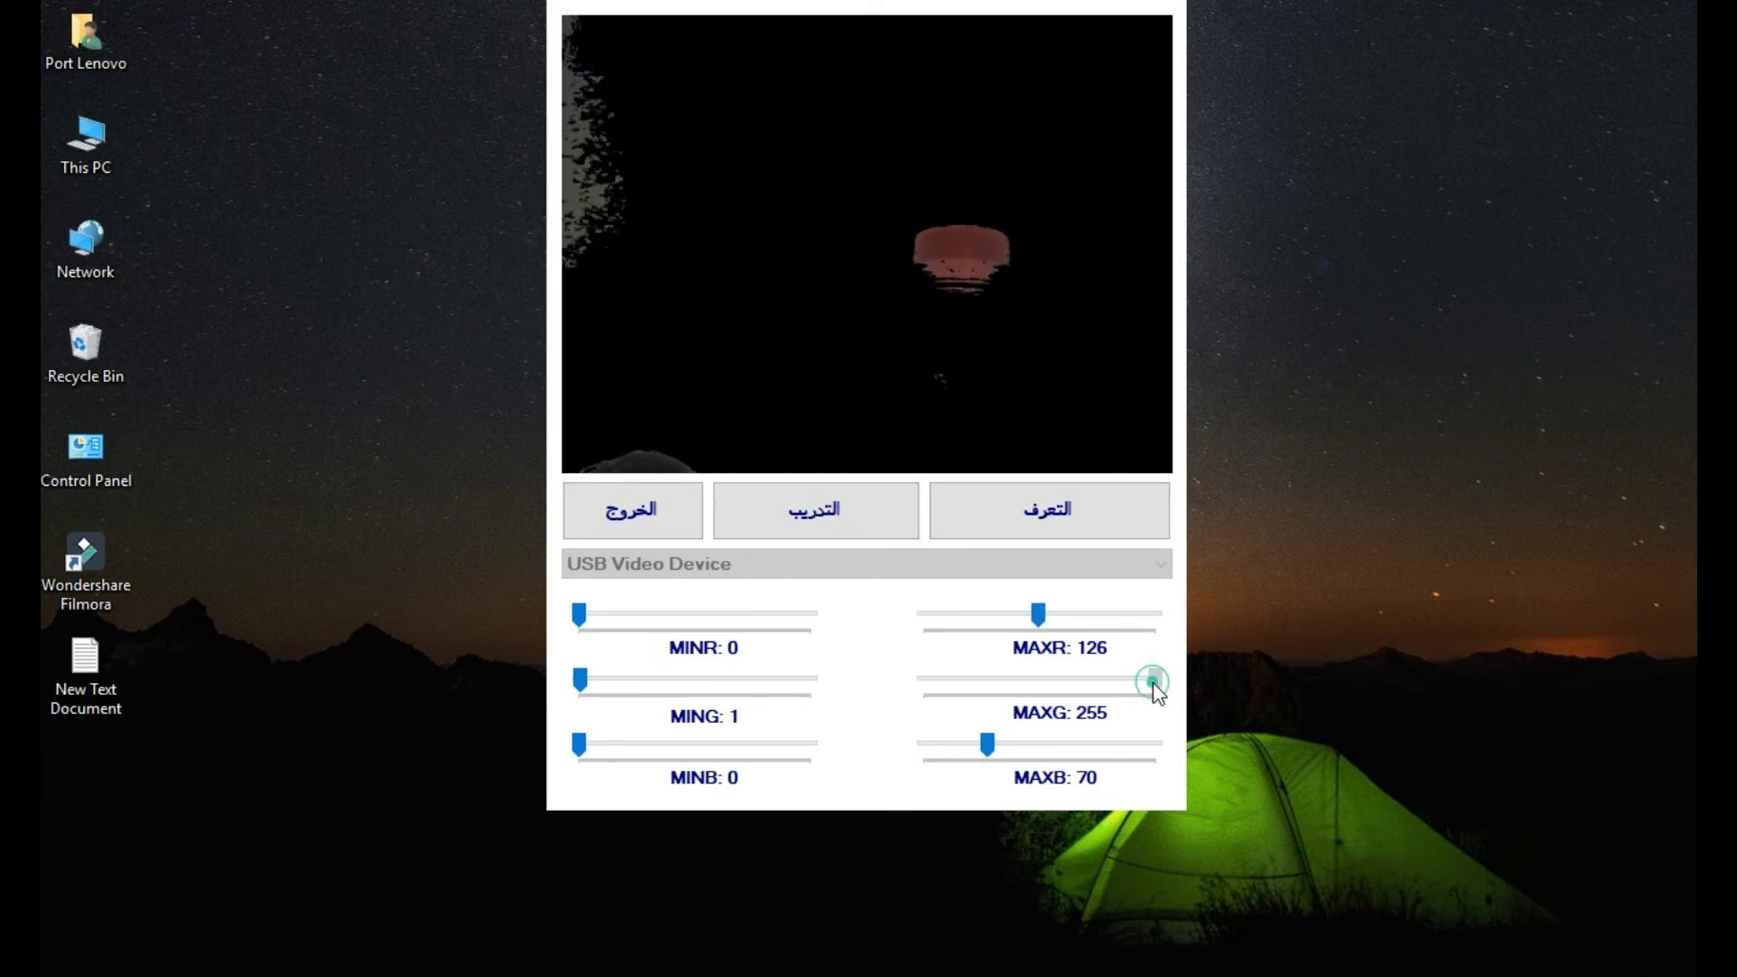
{"action": "left_click_drag", "start_coordinate": [1066, 693], "coordinate": [986, 701]}
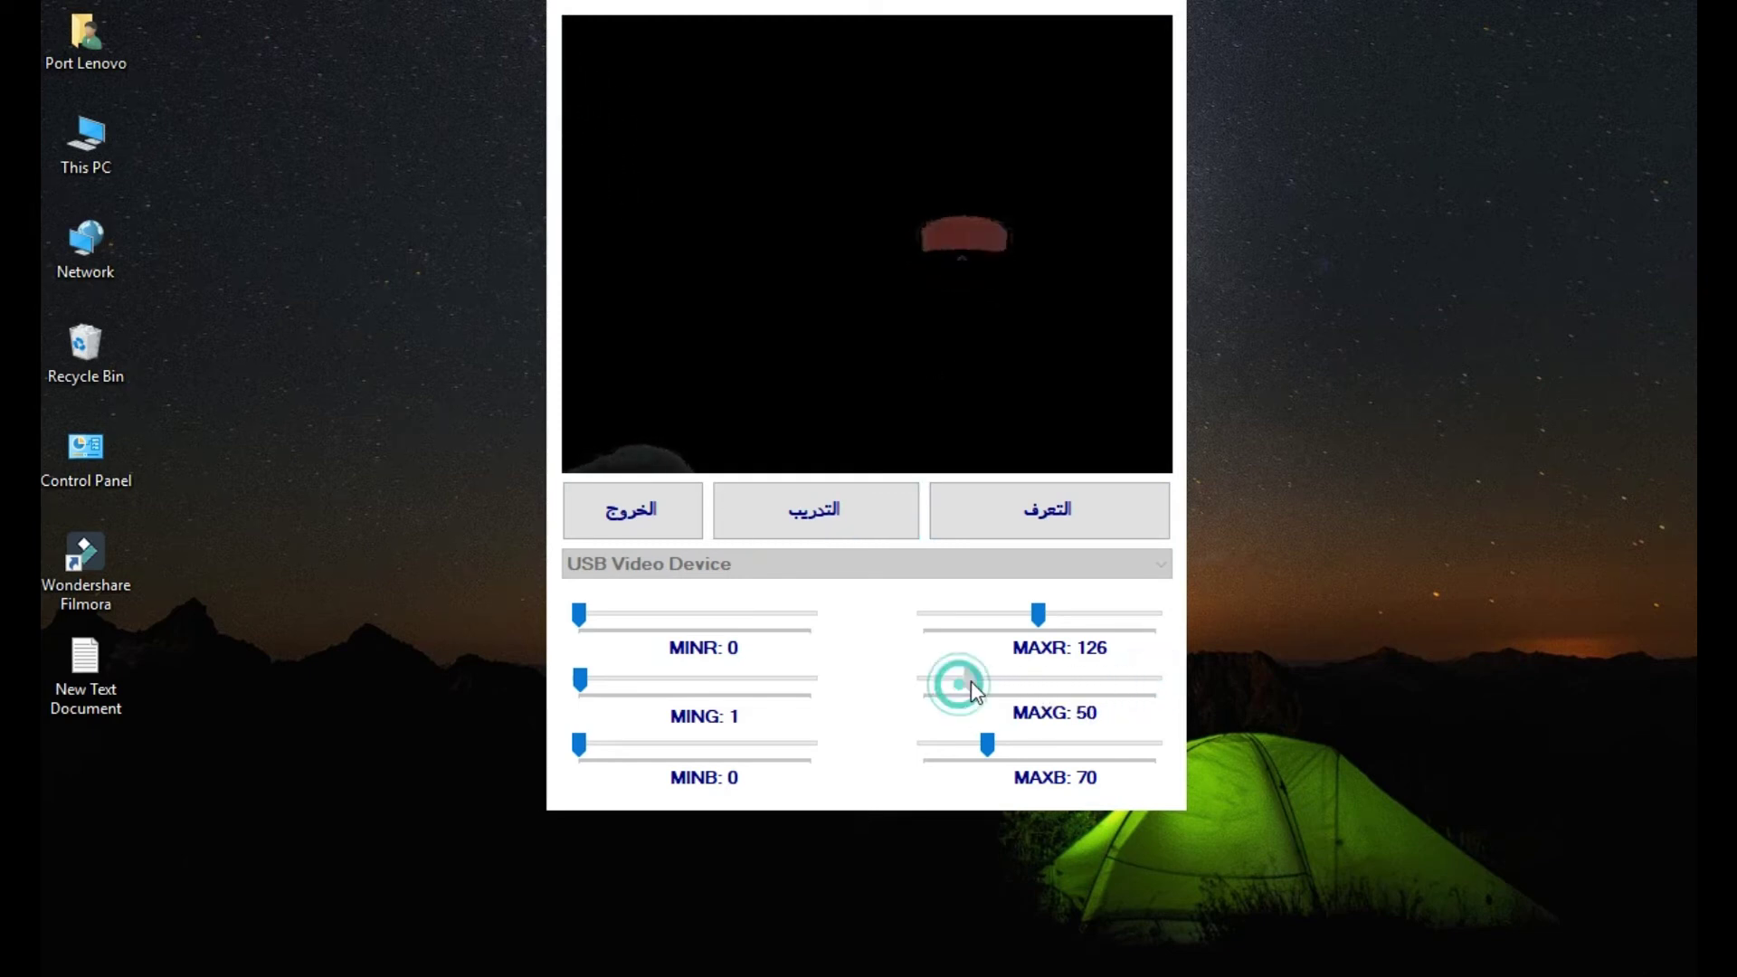
{"action": "left_click", "coordinate": [1008, 535]}
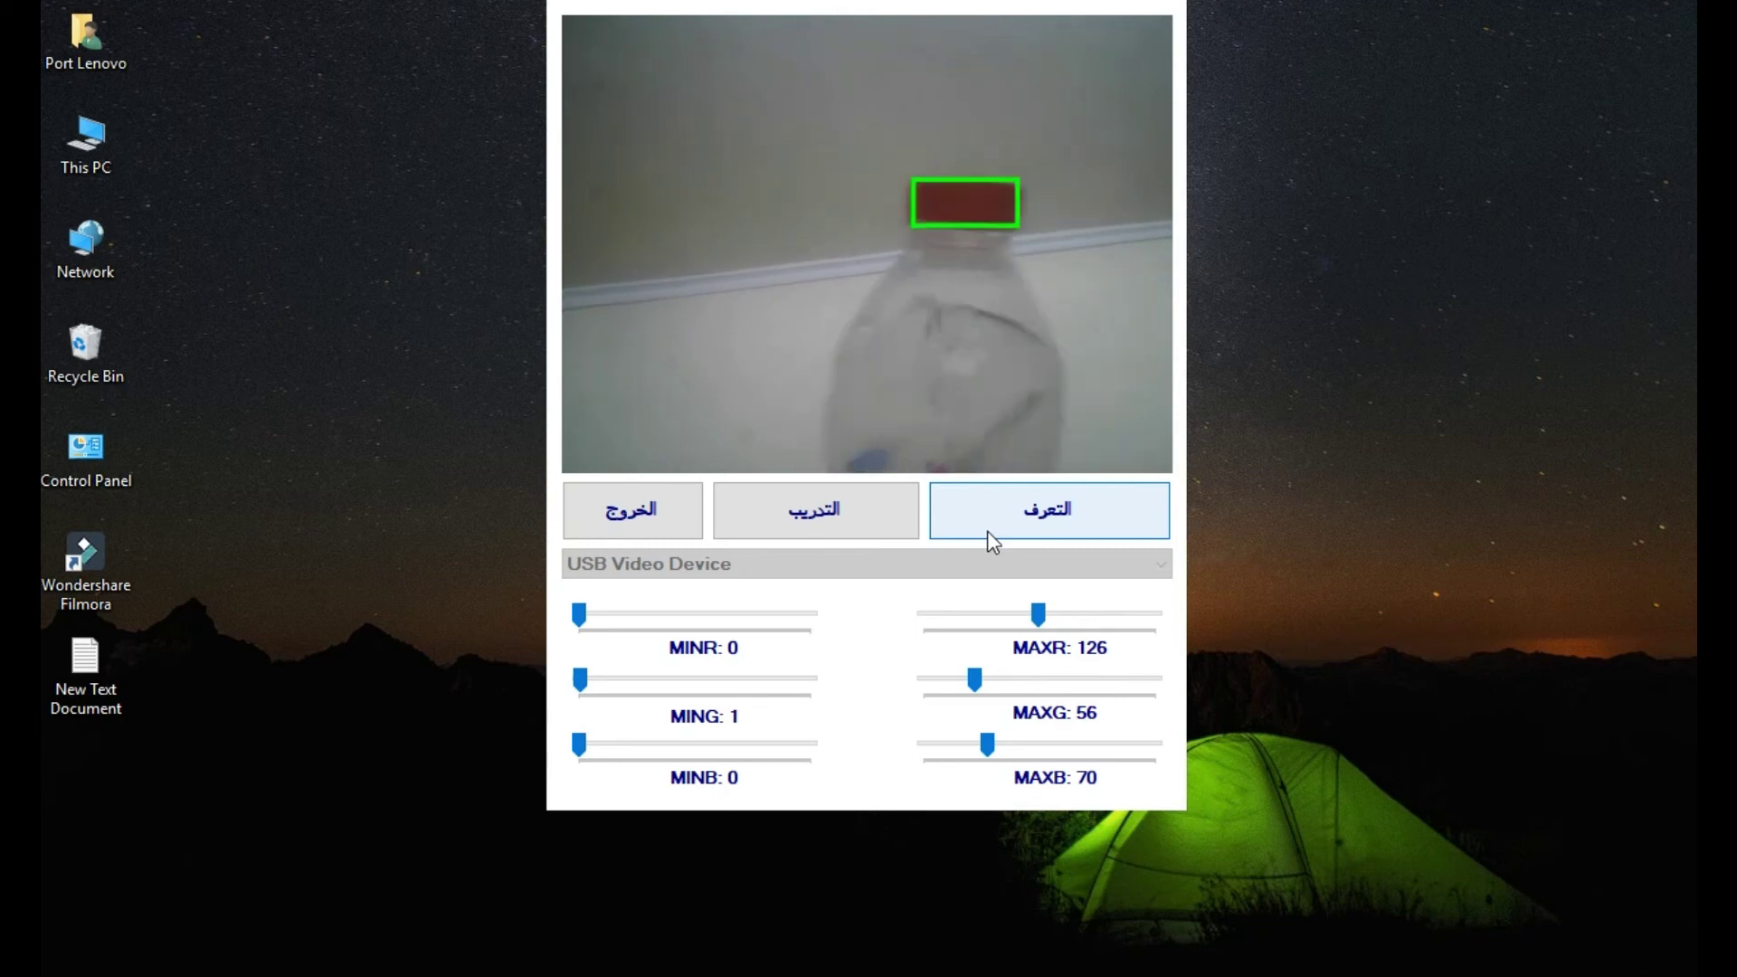
Reselect USB Video Device as the camera and reset the maximum red, green and blue values to 255.
{"action": "left_click", "coordinate": [881, 335]}
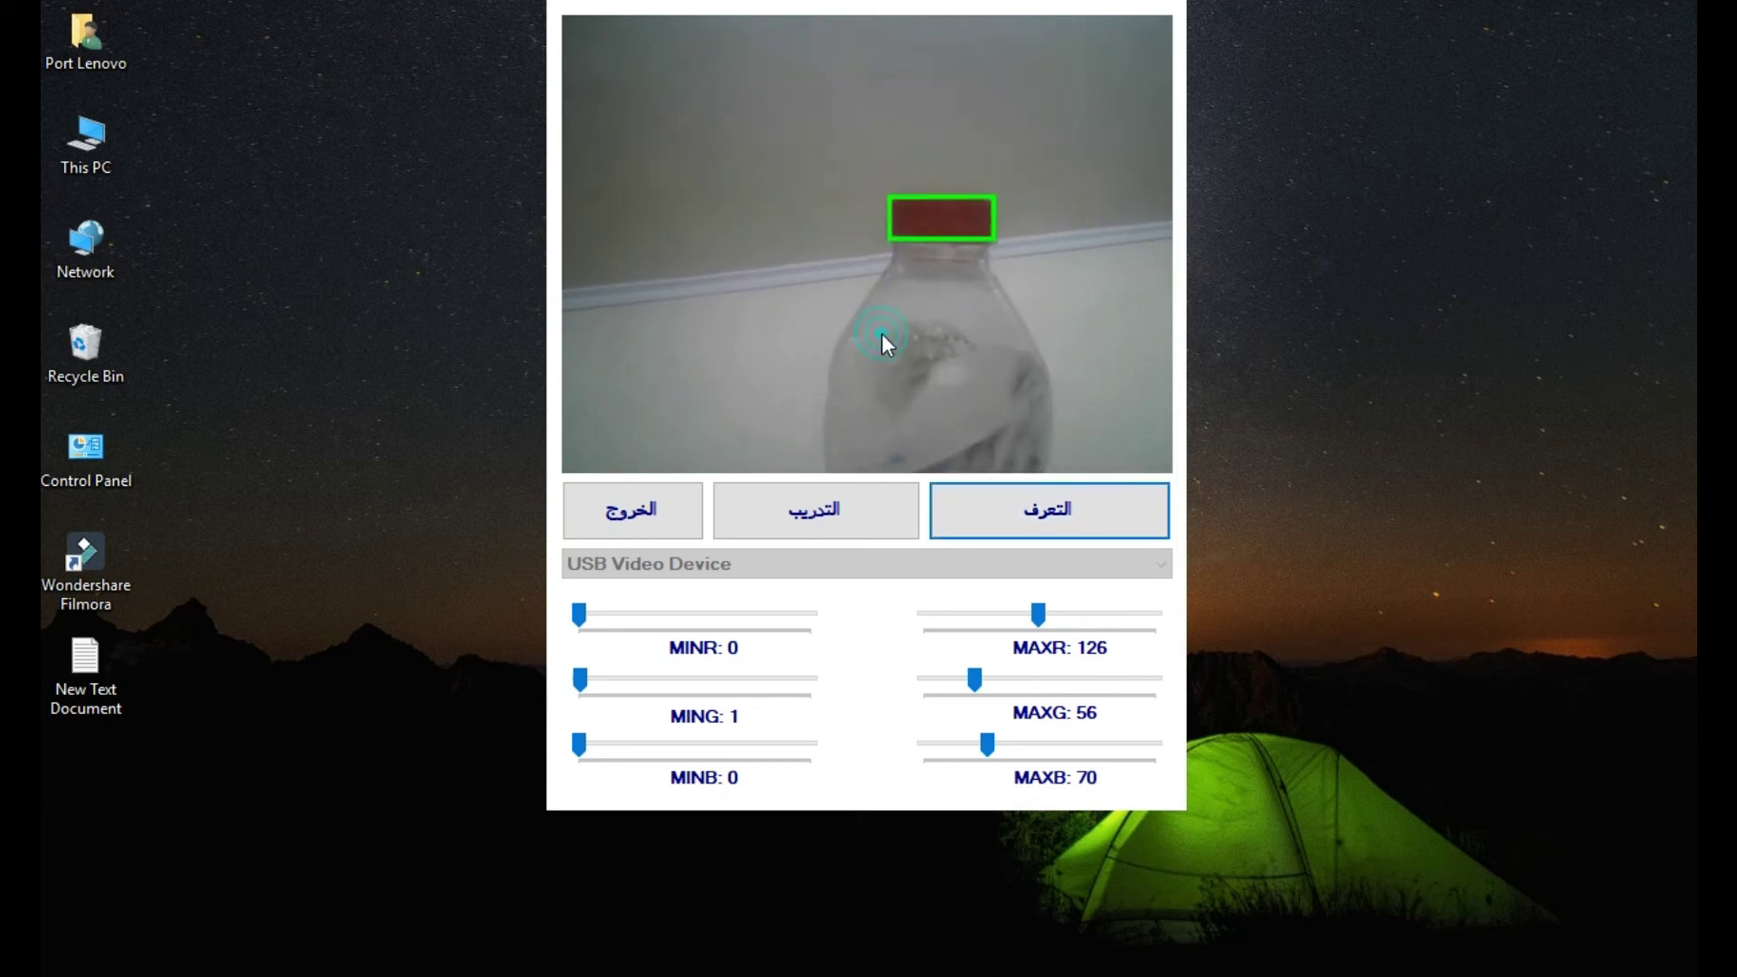
{"action": "left_click", "coordinate": [867, 563]}
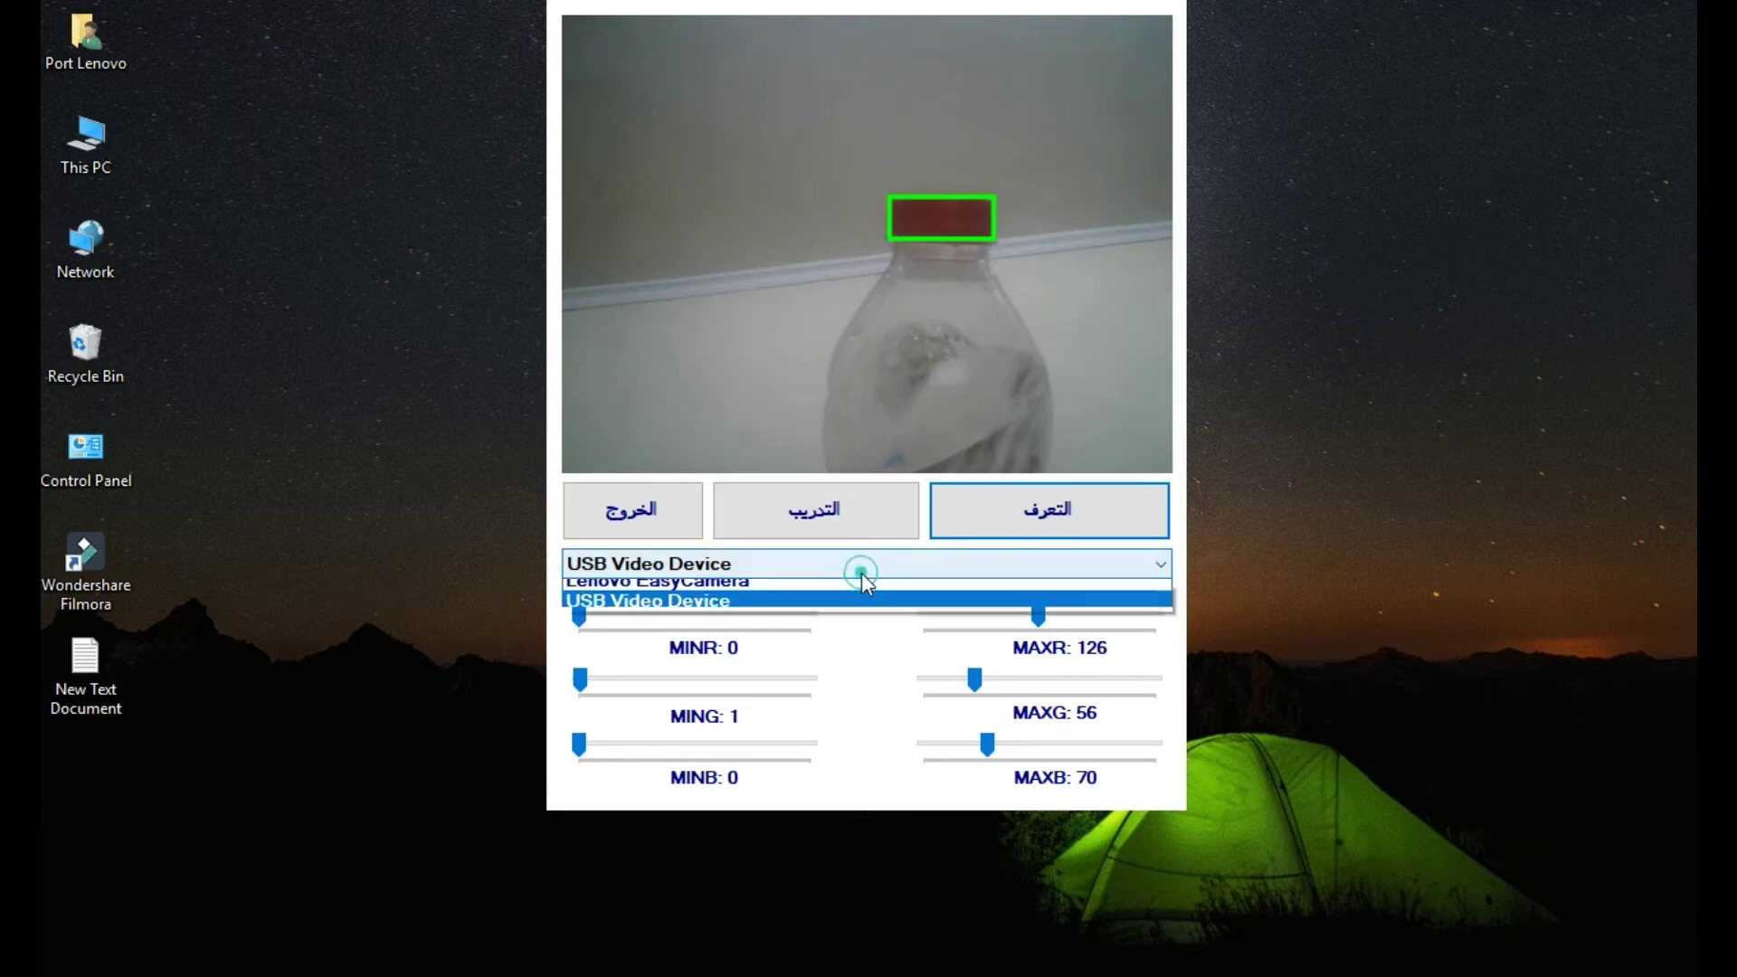
{"action": "left_click", "coordinate": [783, 608]}
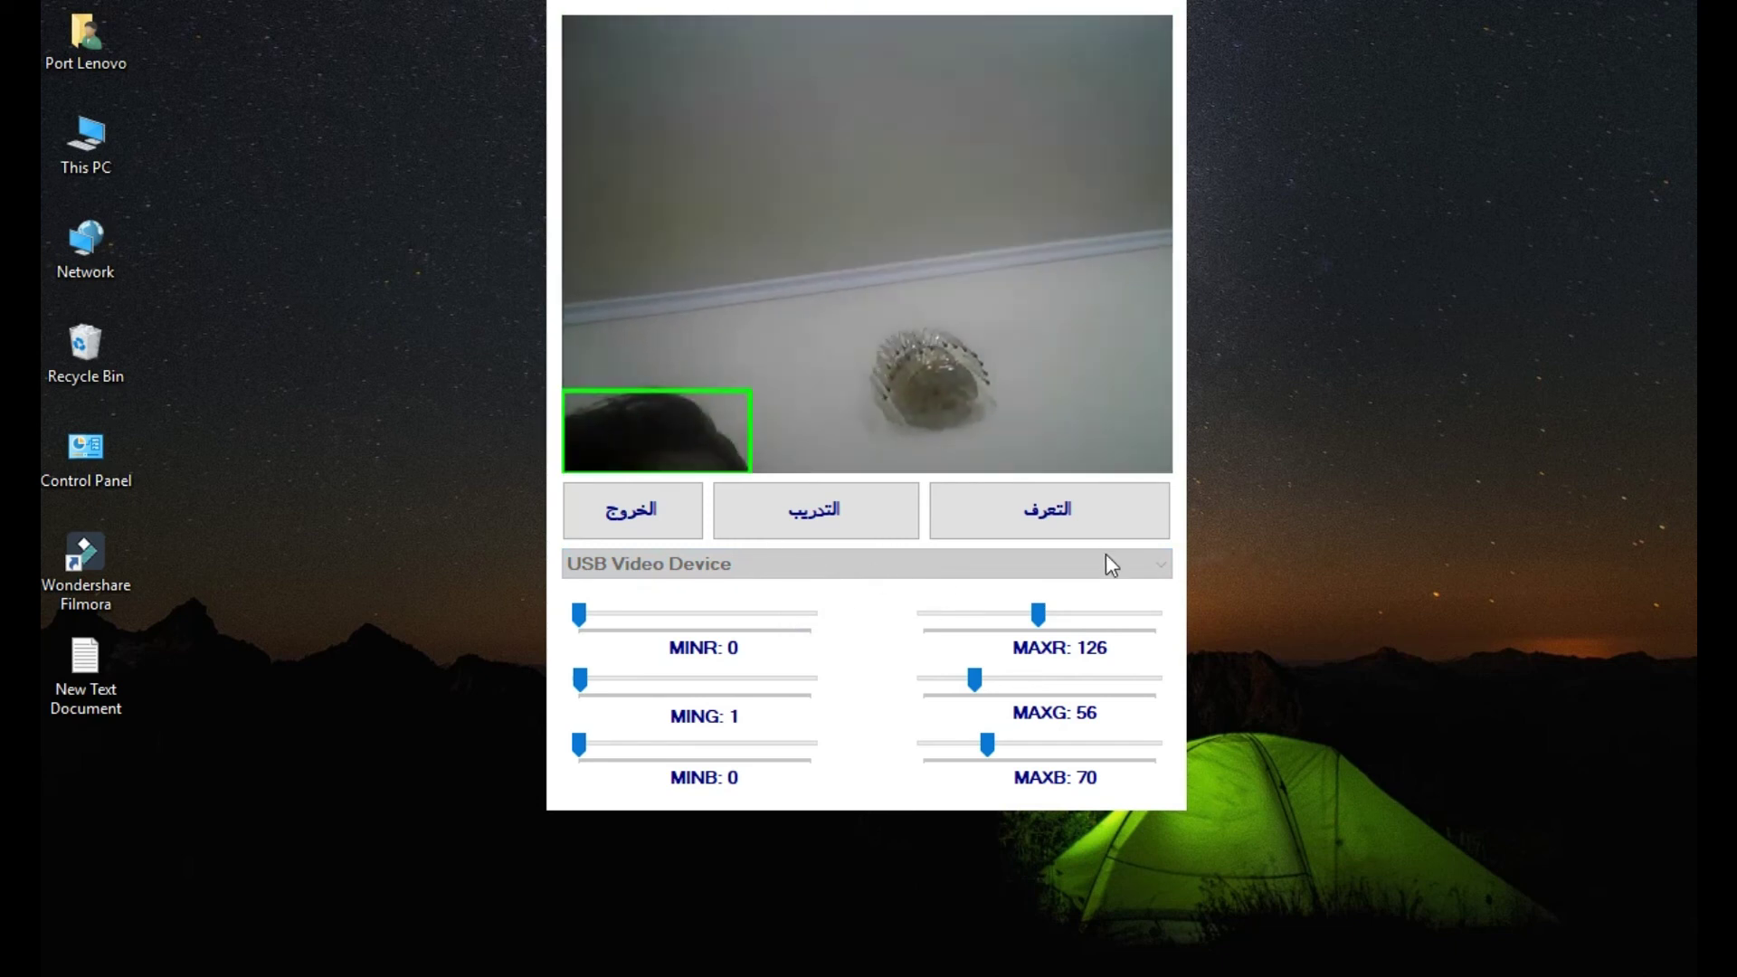
{"action": "left_click_drag", "start_coordinate": [1133, 623], "coordinate": [1160, 618]}
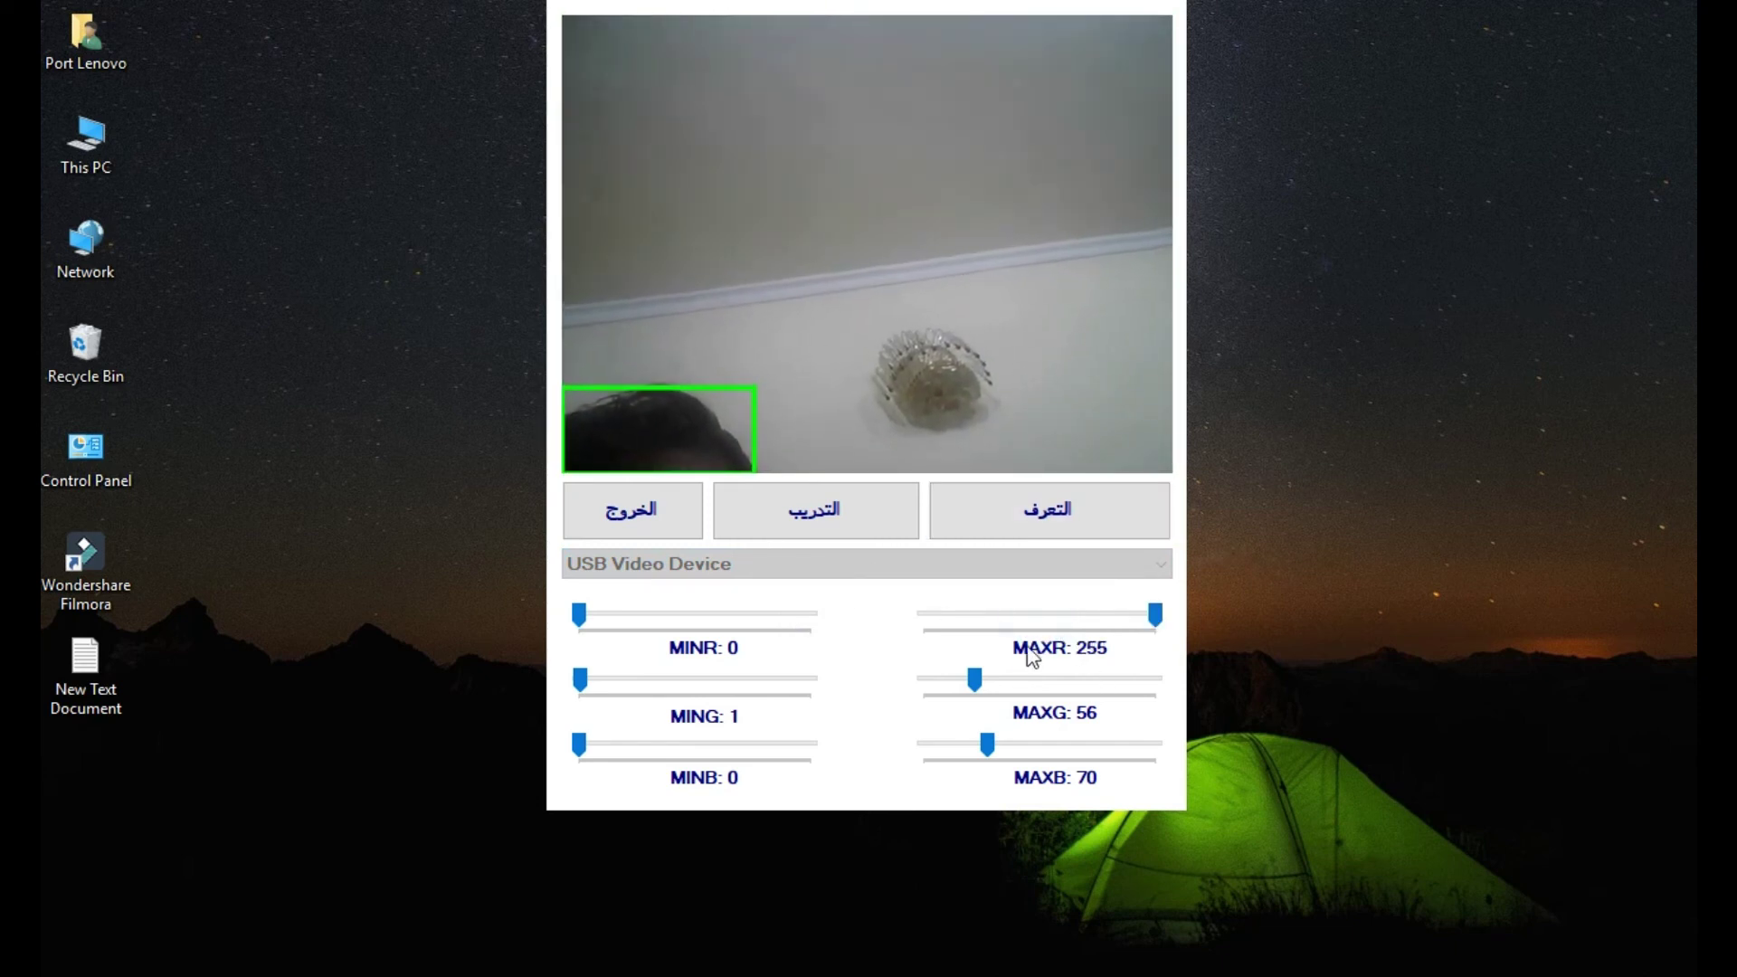
{"action": "left_click_drag", "start_coordinate": [1020, 744], "coordinate": [1162, 743]}
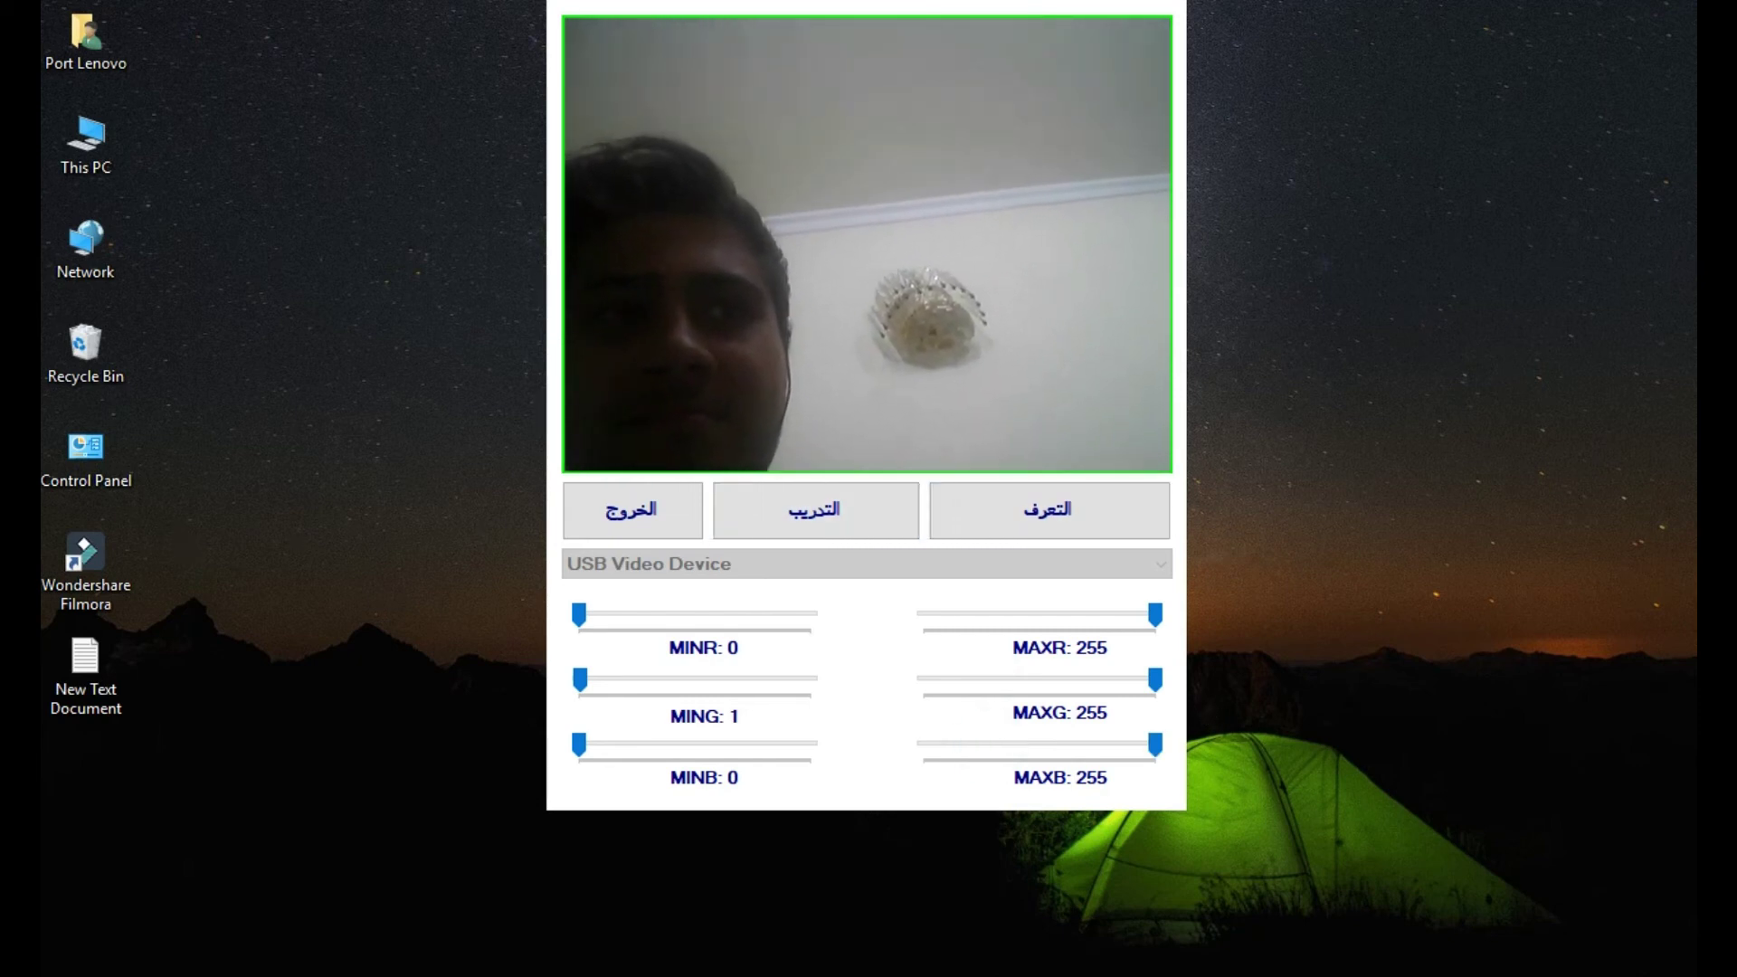
Switch to the Notepad note, add the closing line "شكرا لحسن المتابعة", and minimize it.
{"action": "left_click", "coordinate": [20, 395]}
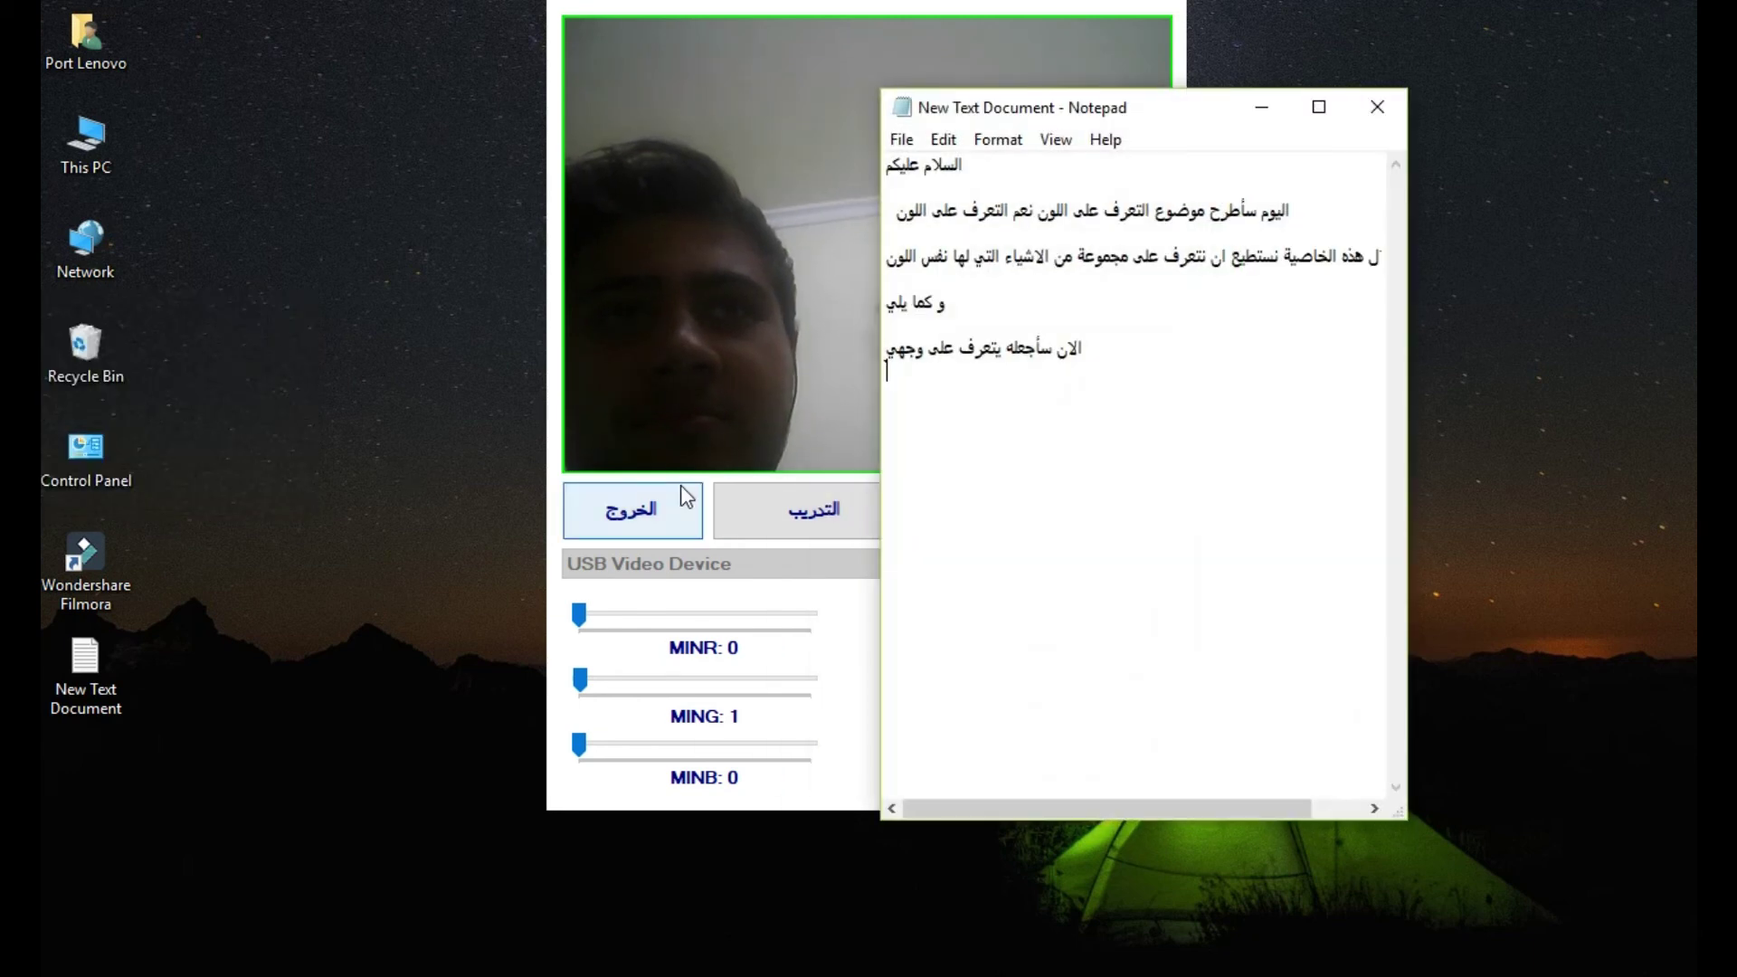
{"action": "key", "text": "Return"}
{"action": "key", "text": "Return"}
{"action": "type", "text": "شكرا"}
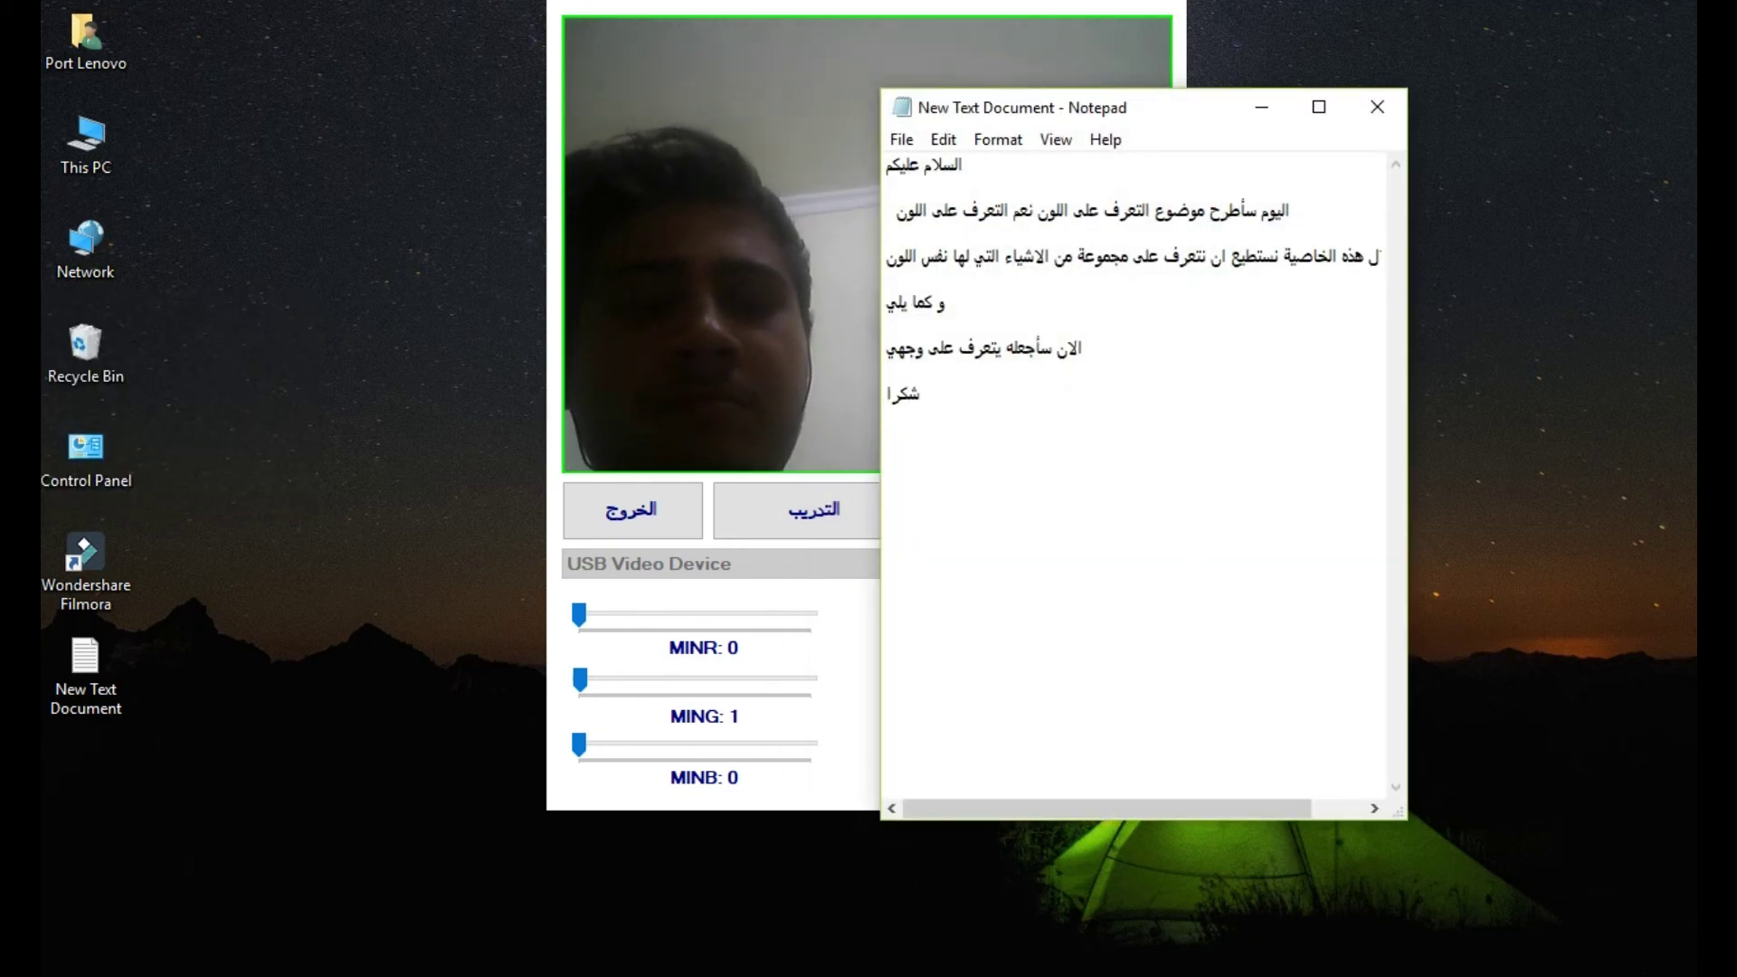
{"action": "type", "text": " لحسن"}
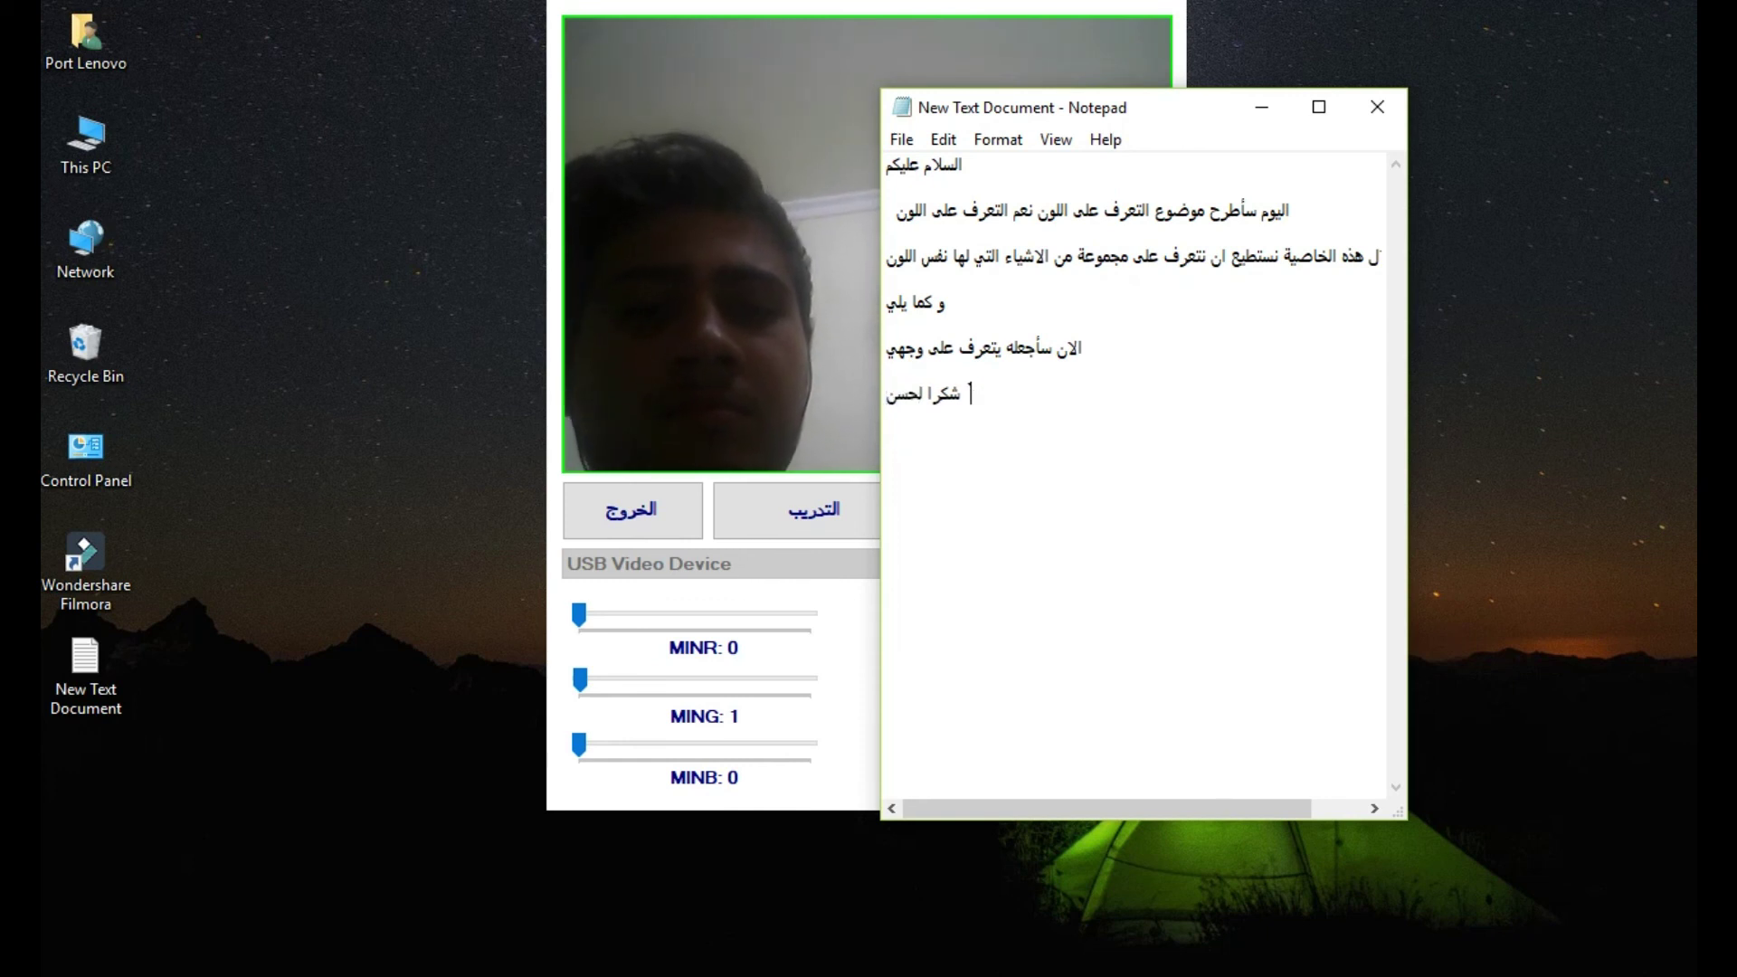
{"action": "type", "text": " المتابعة"}
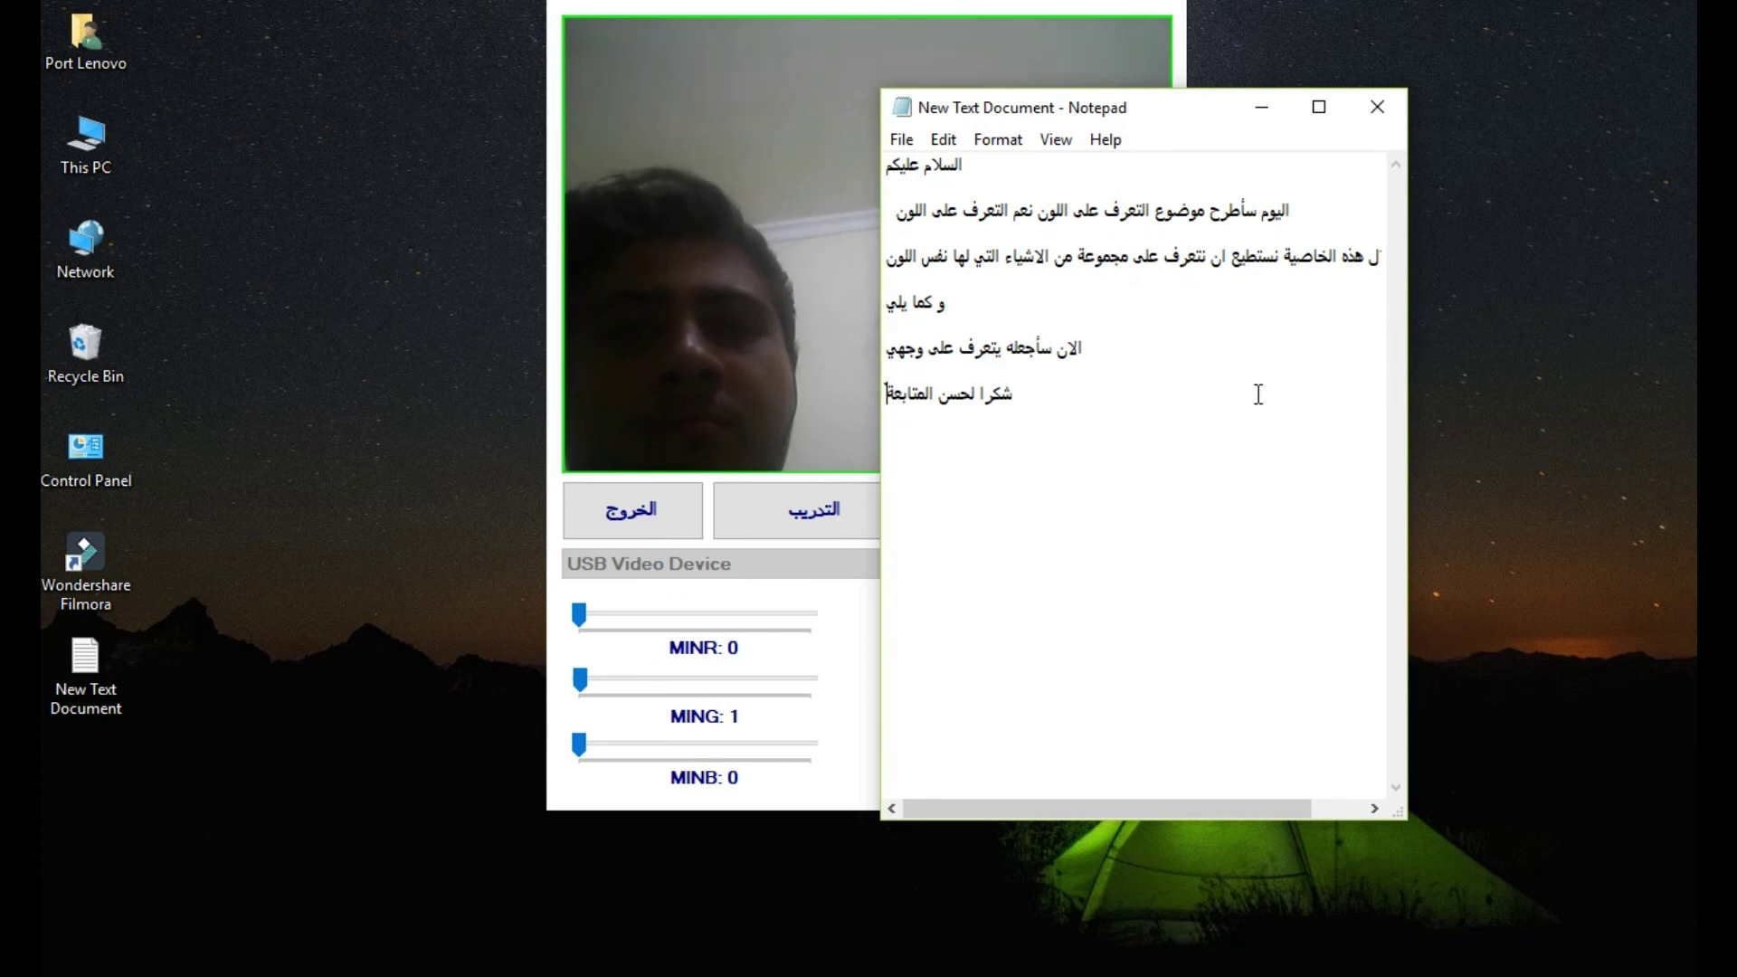
{"action": "left_click", "coordinate": [1263, 109]}
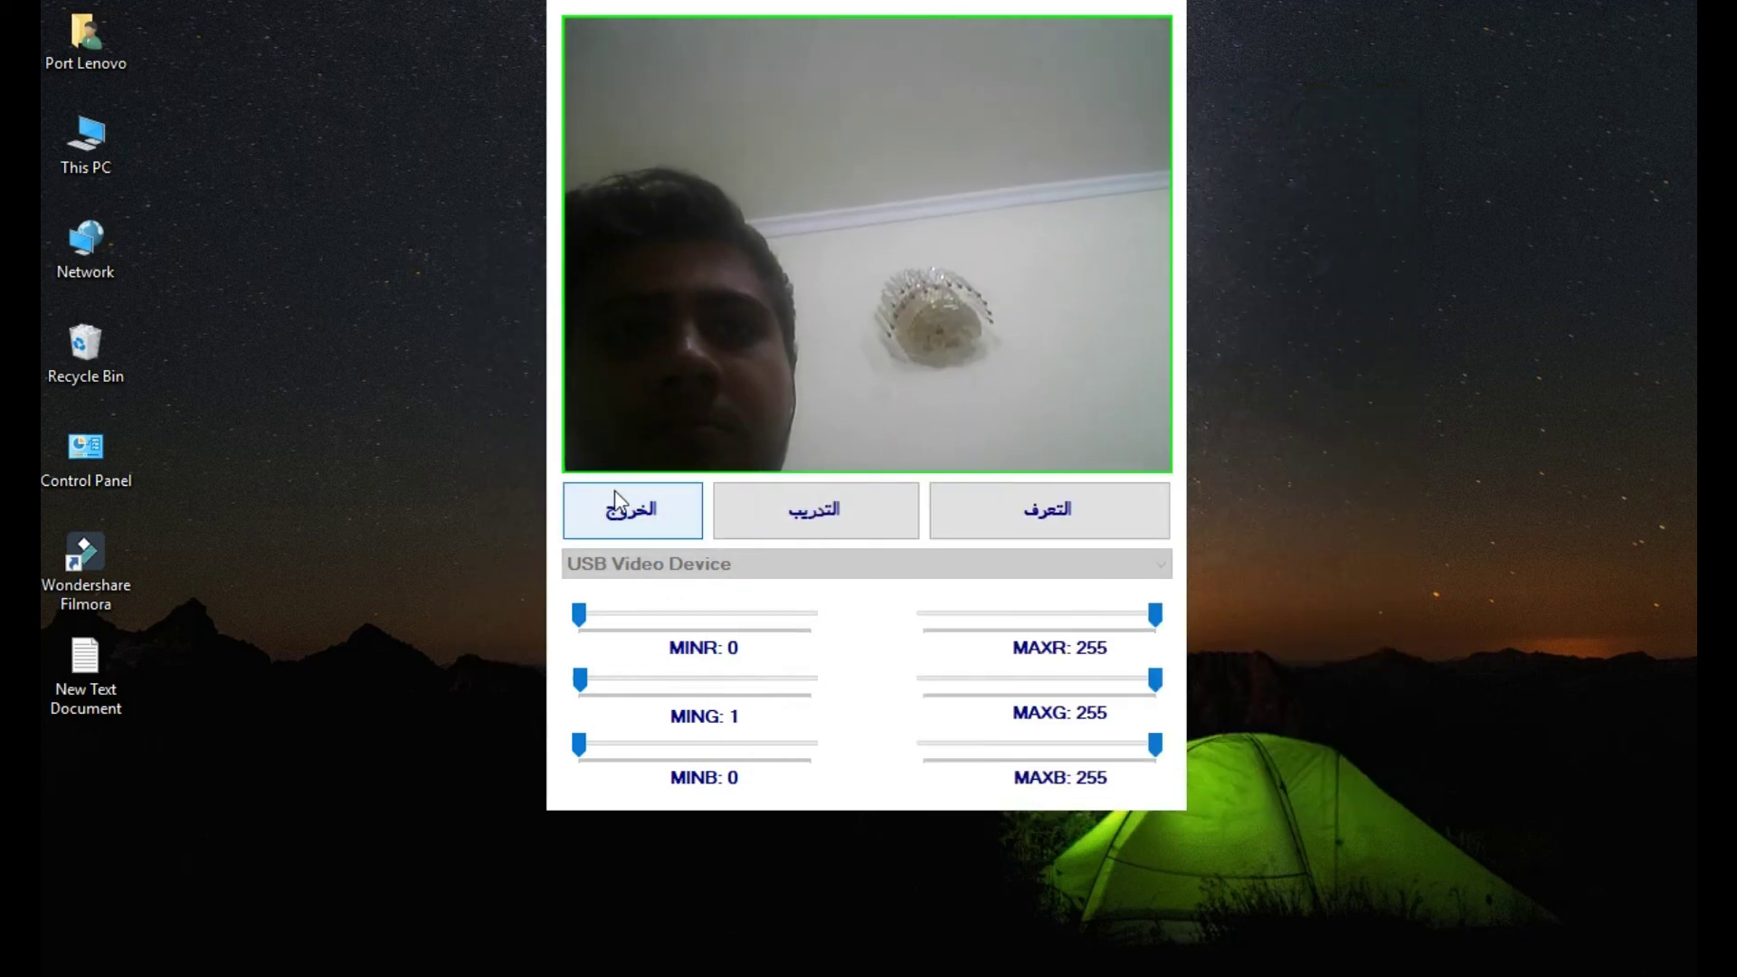
Exit the color detection application (الخروج) and close Visual Studio.
{"action": "left_click", "coordinate": [658, 512]}
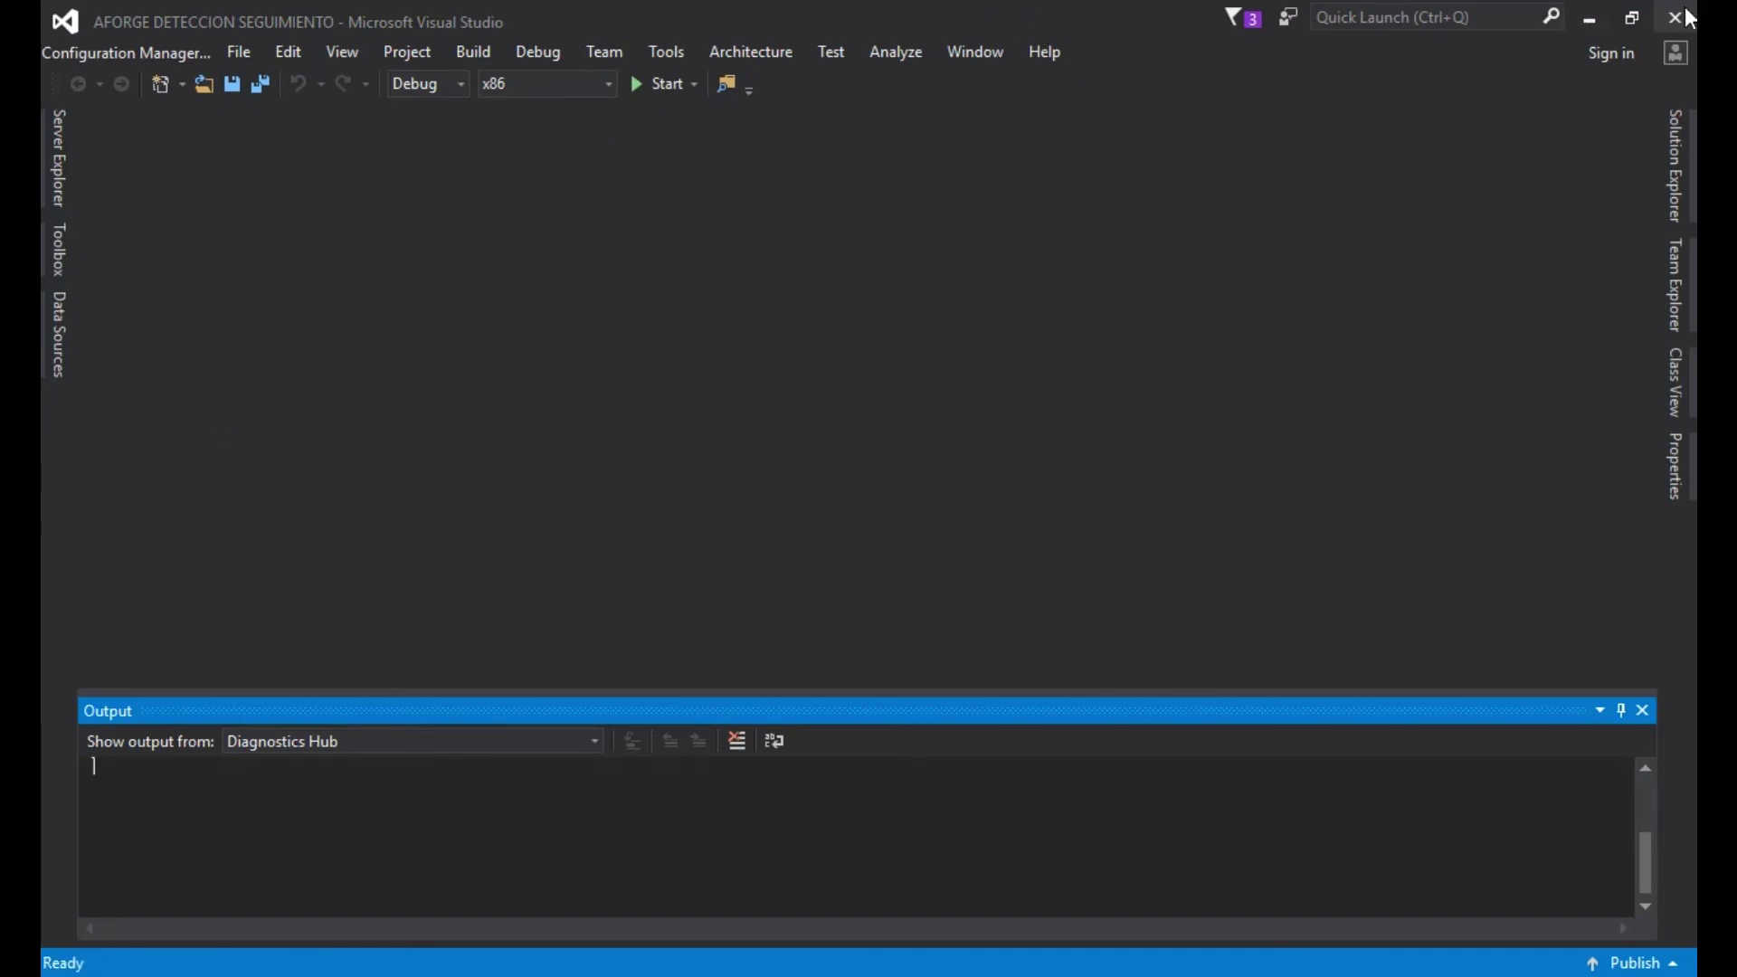
{"action": "left_click", "coordinate": [1682, 18]}
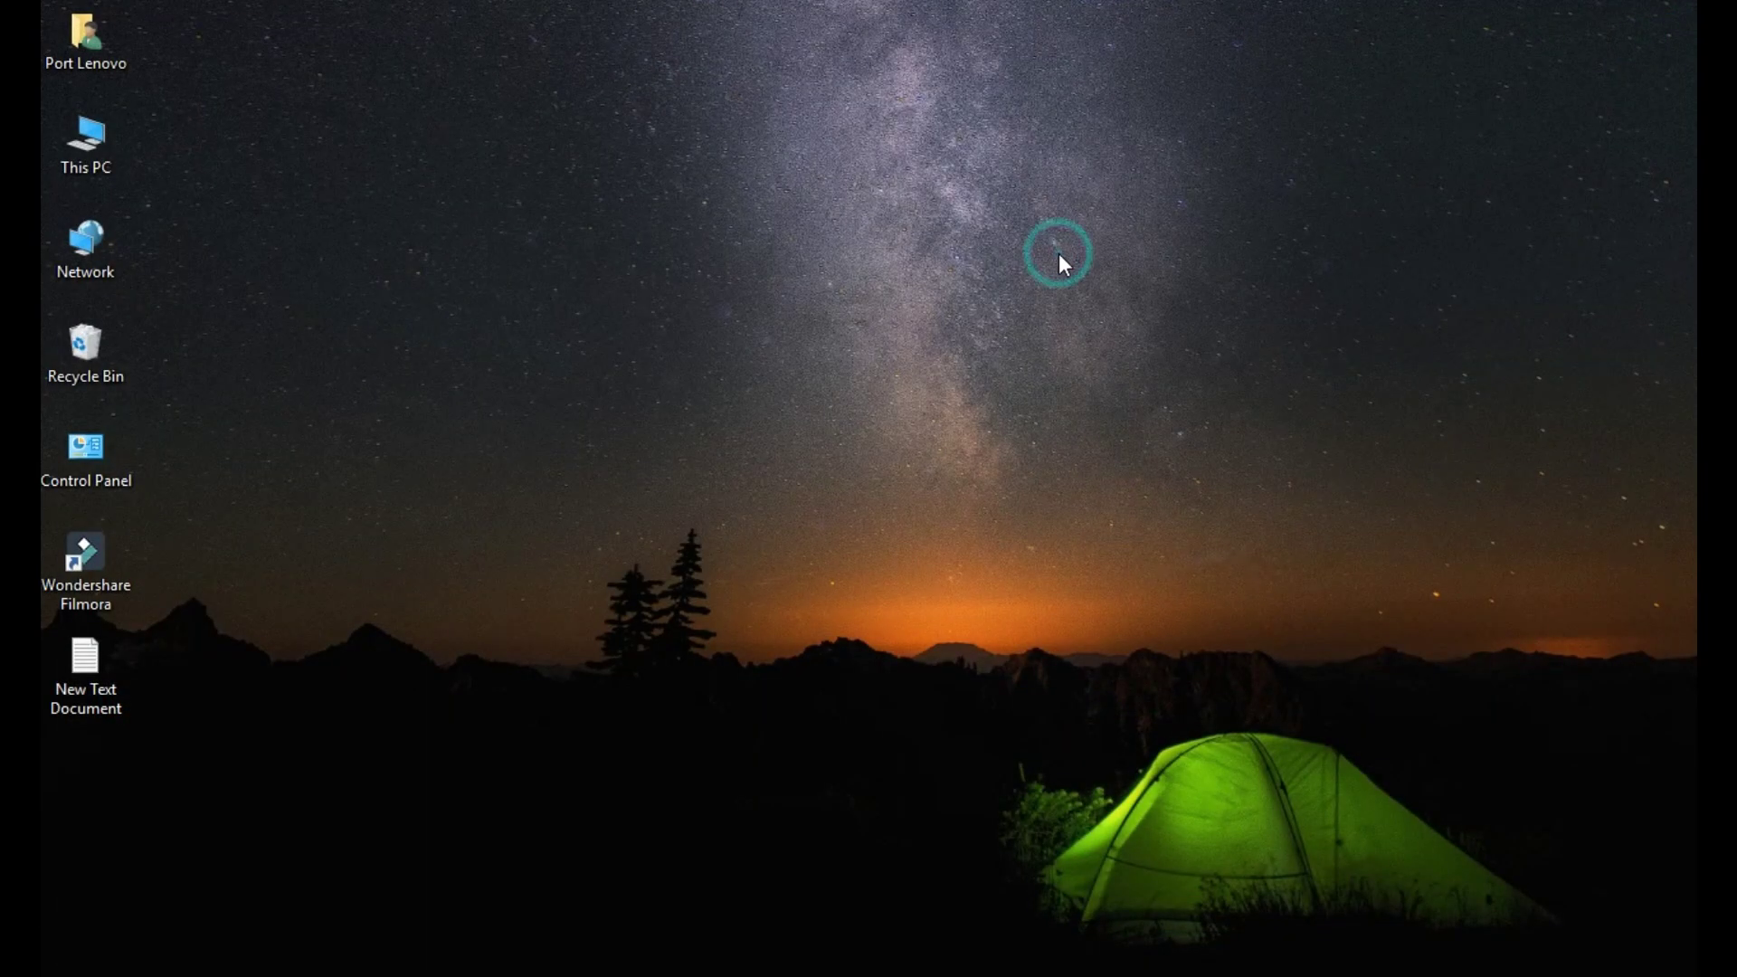